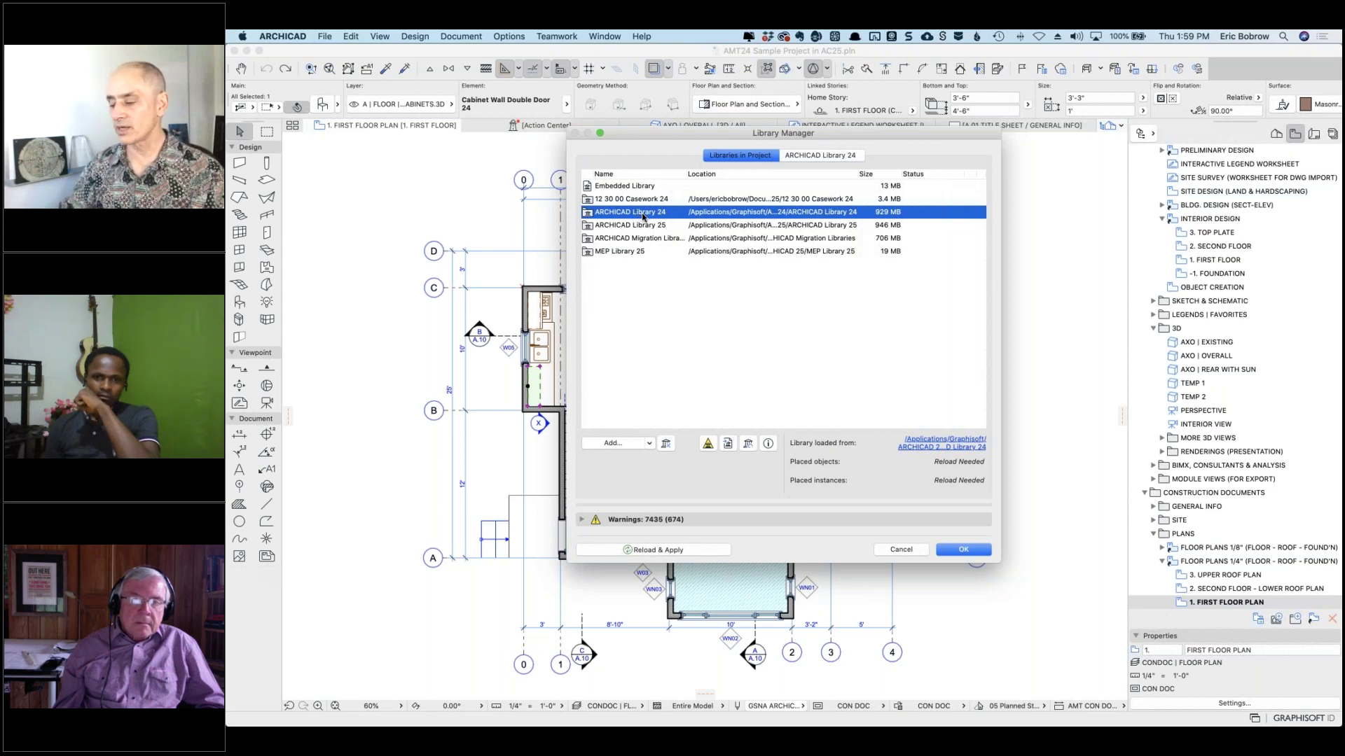
Remove ARCHICAD Library 24 from the project's linked libraries, check the remaining libraries, and apply the change.
left_click(667, 443)
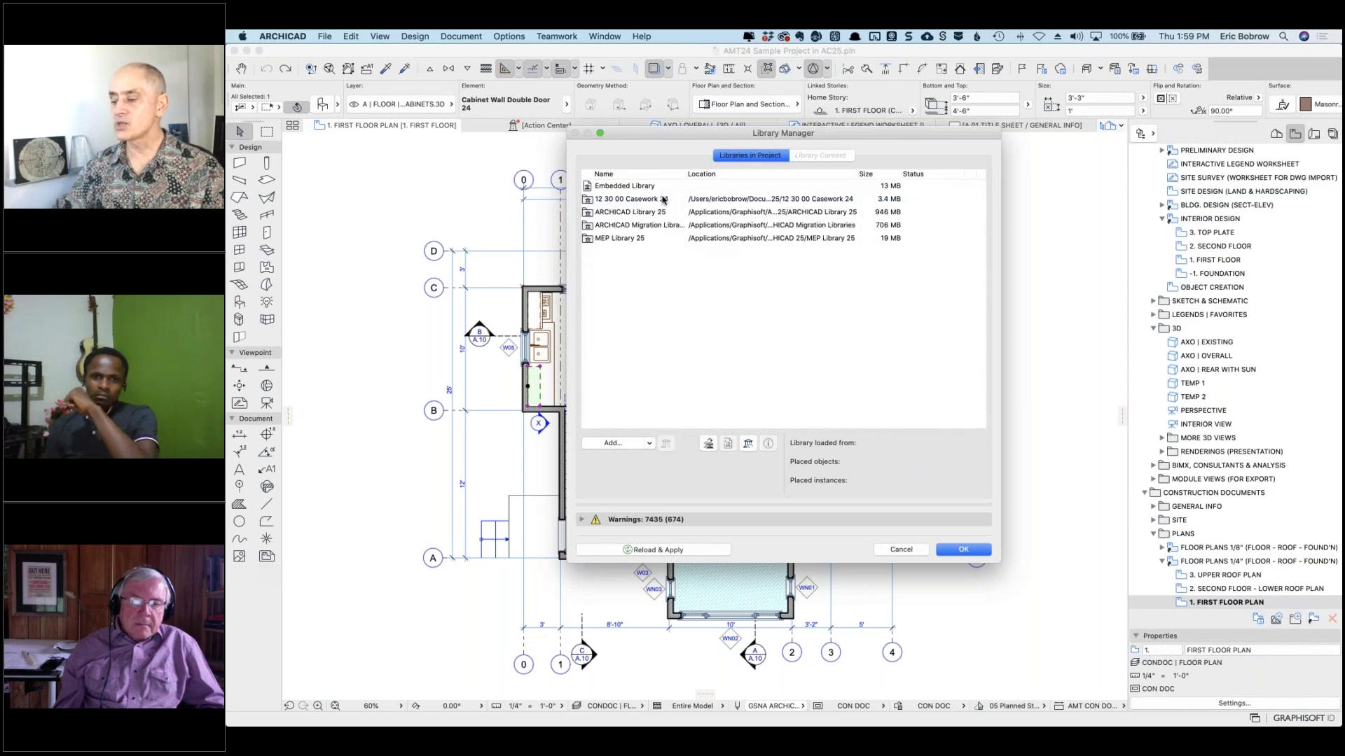
left_click(647, 212)
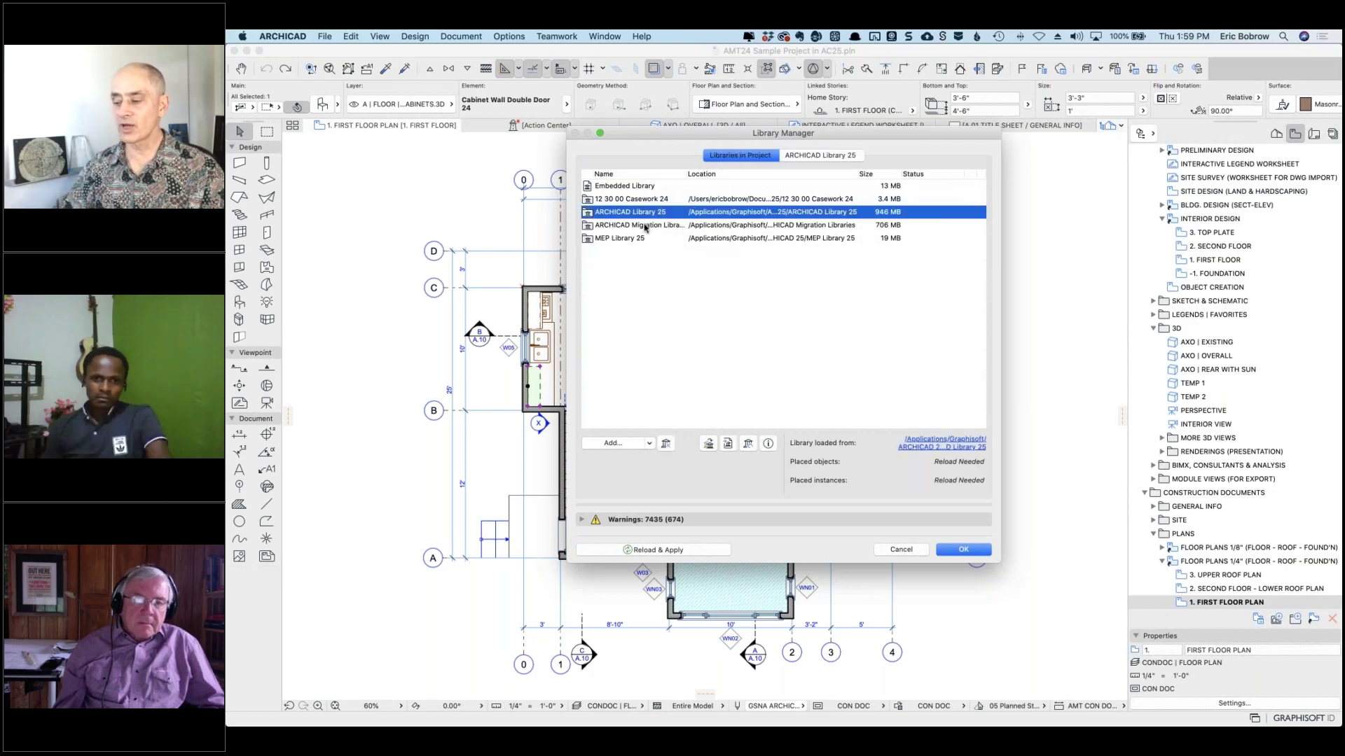
left_click(645, 226)
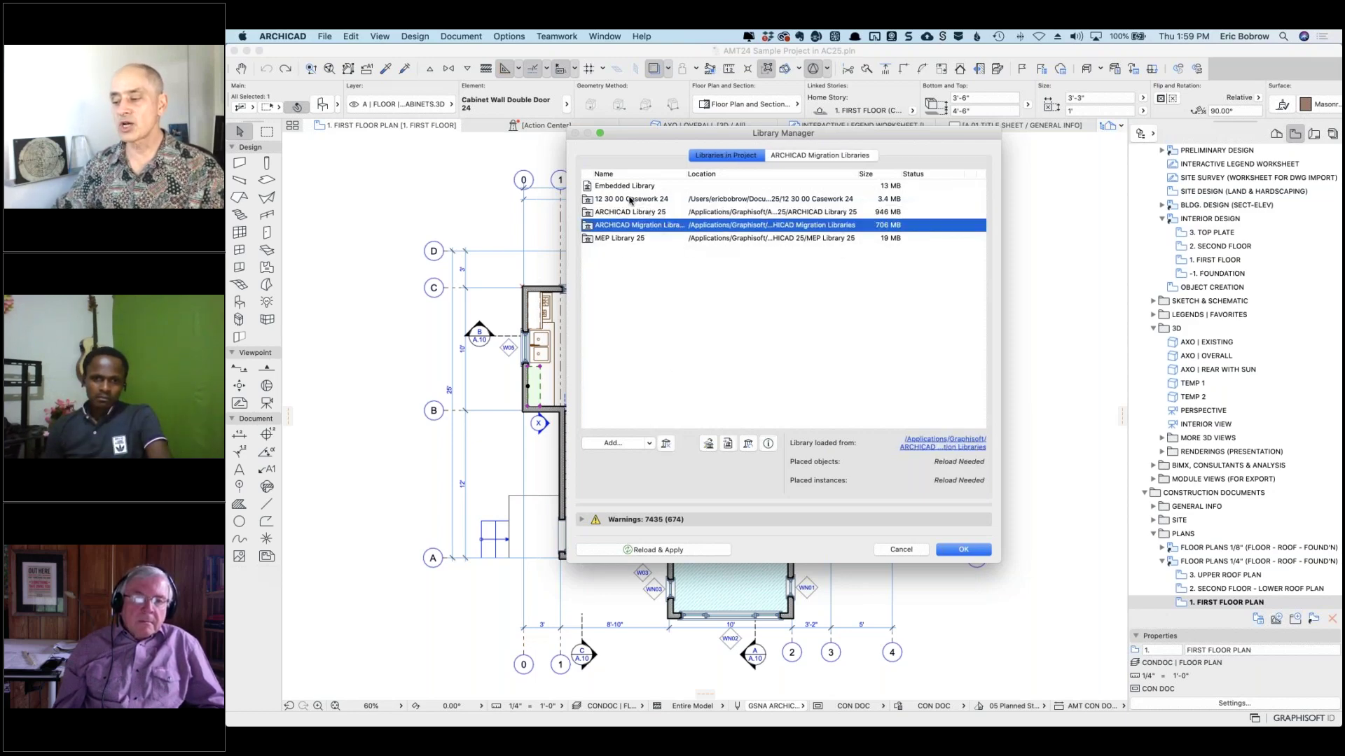
left_click(631, 200)
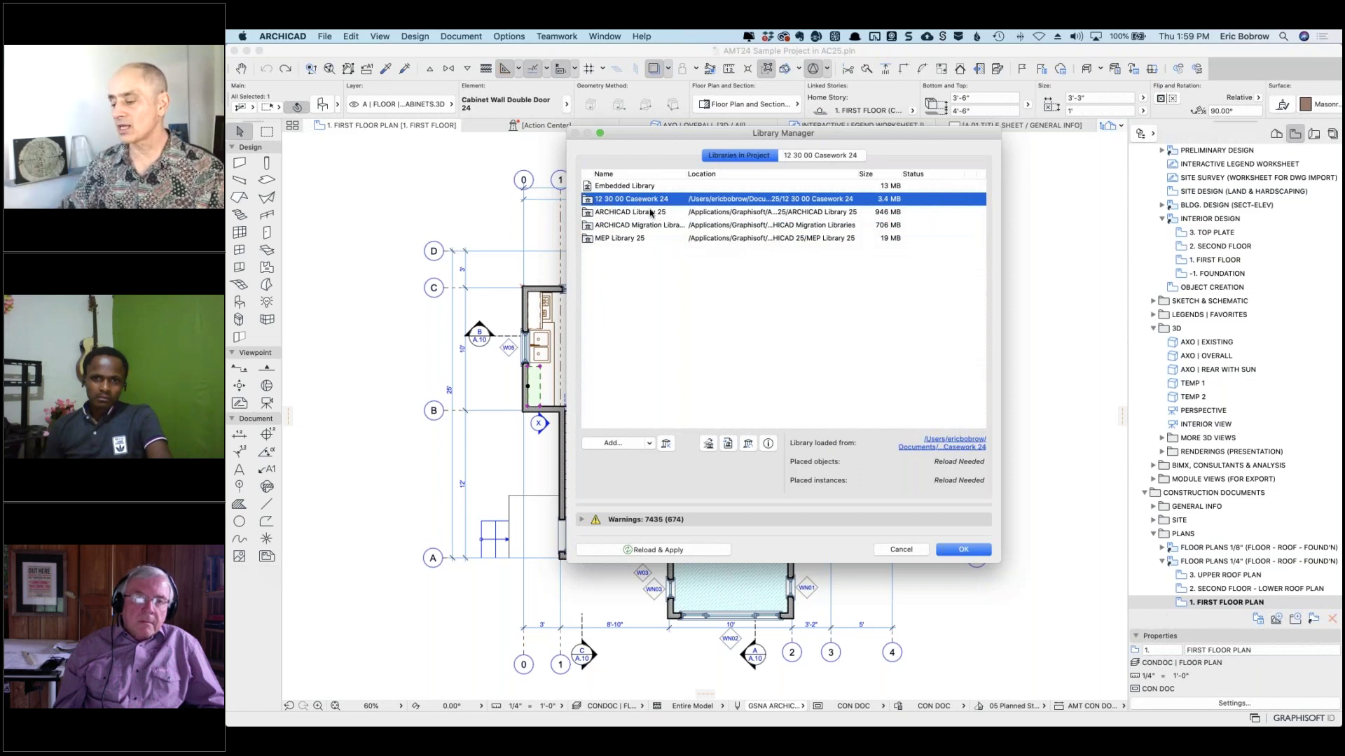
left_click(961, 550)
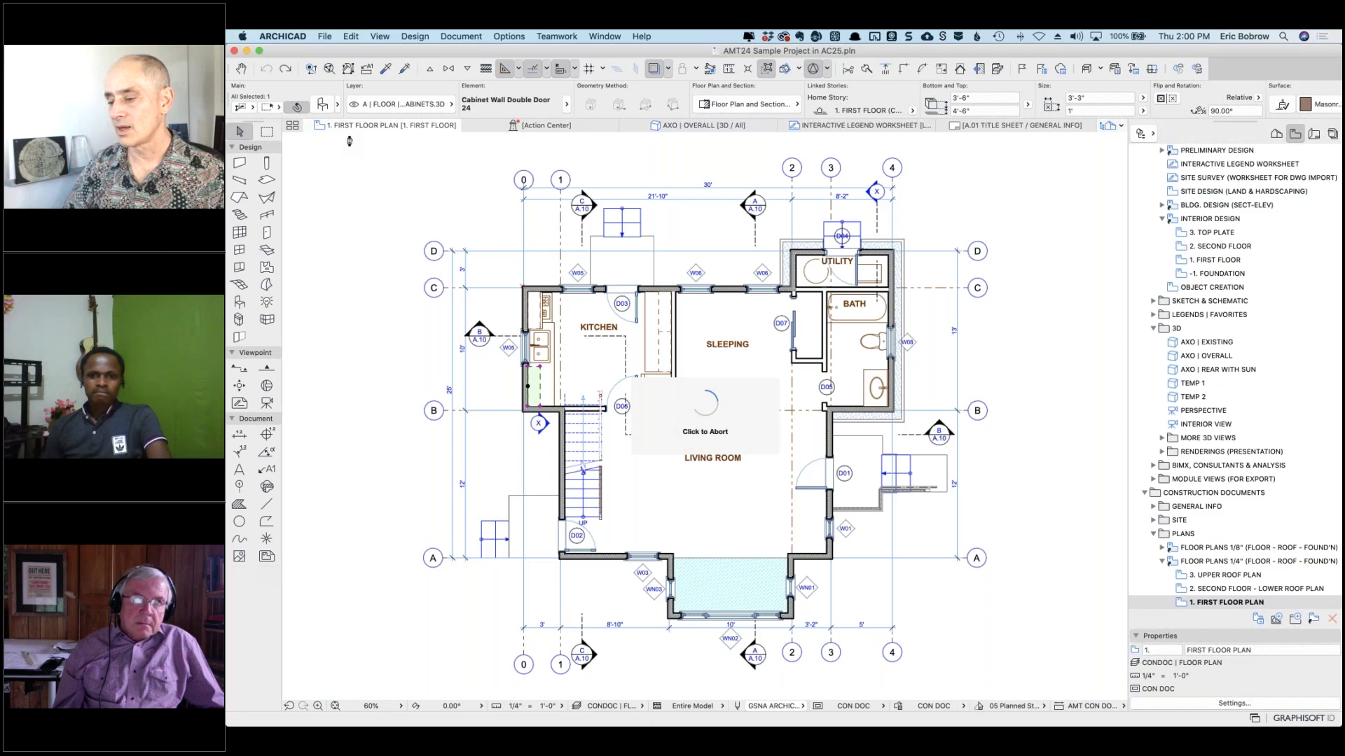
Open the selected wall cabinet's settings and browse the objects in the 12 30 00 Casework 24 library.
left_click(322, 105)
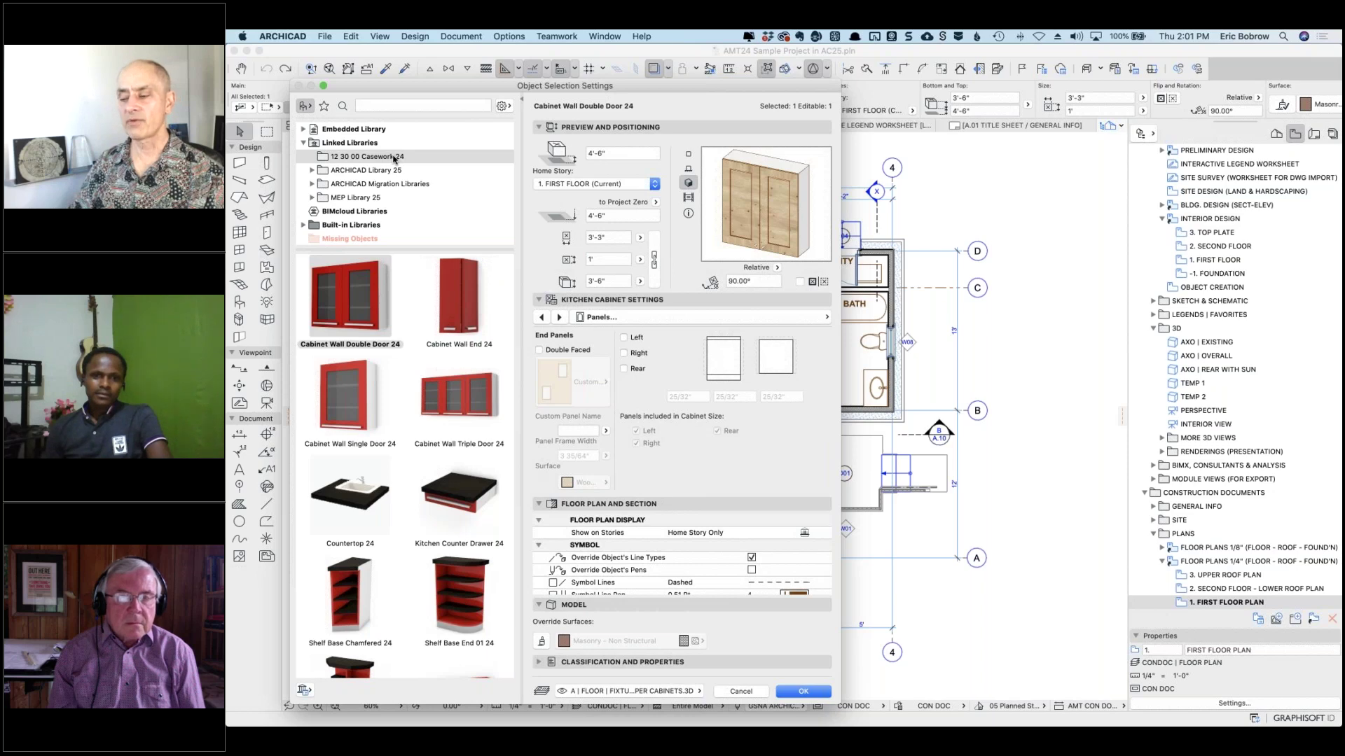
scroll(445, 444, "down", 5)
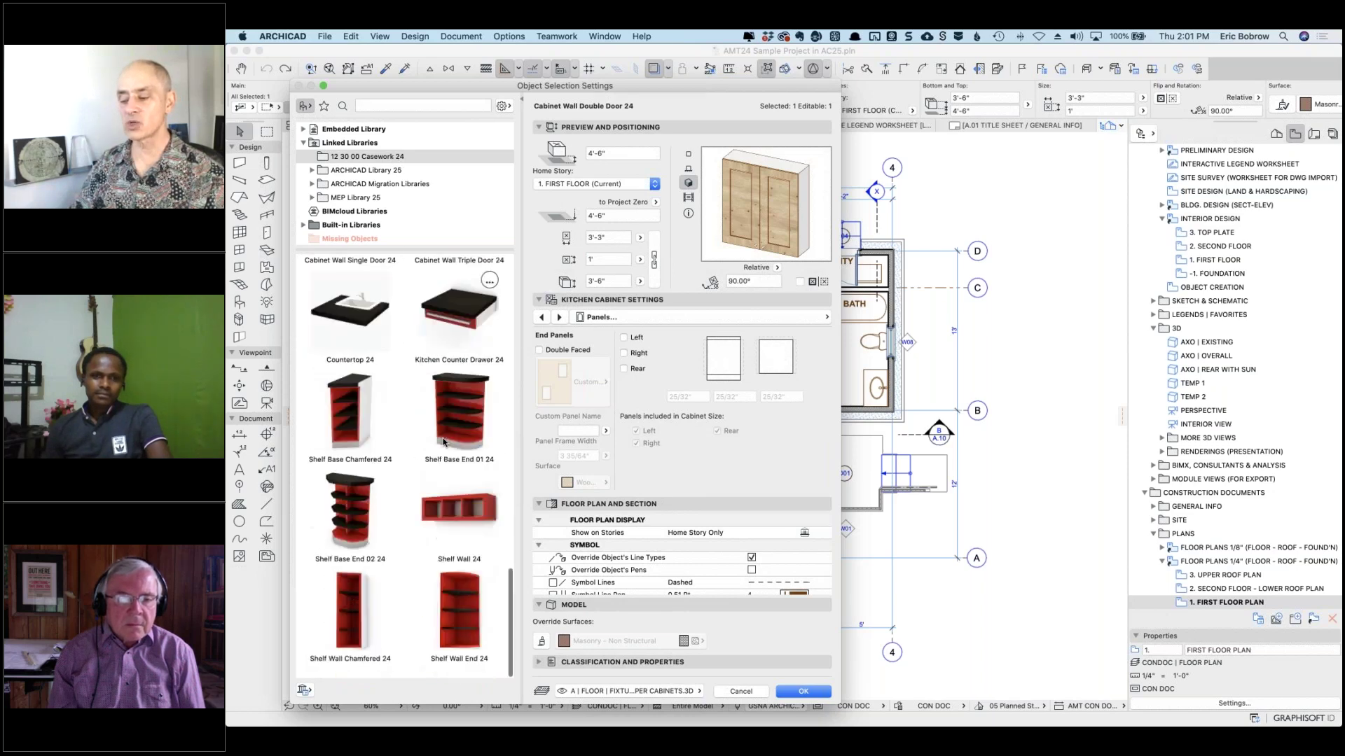
scroll(473, 300, "up", 10)
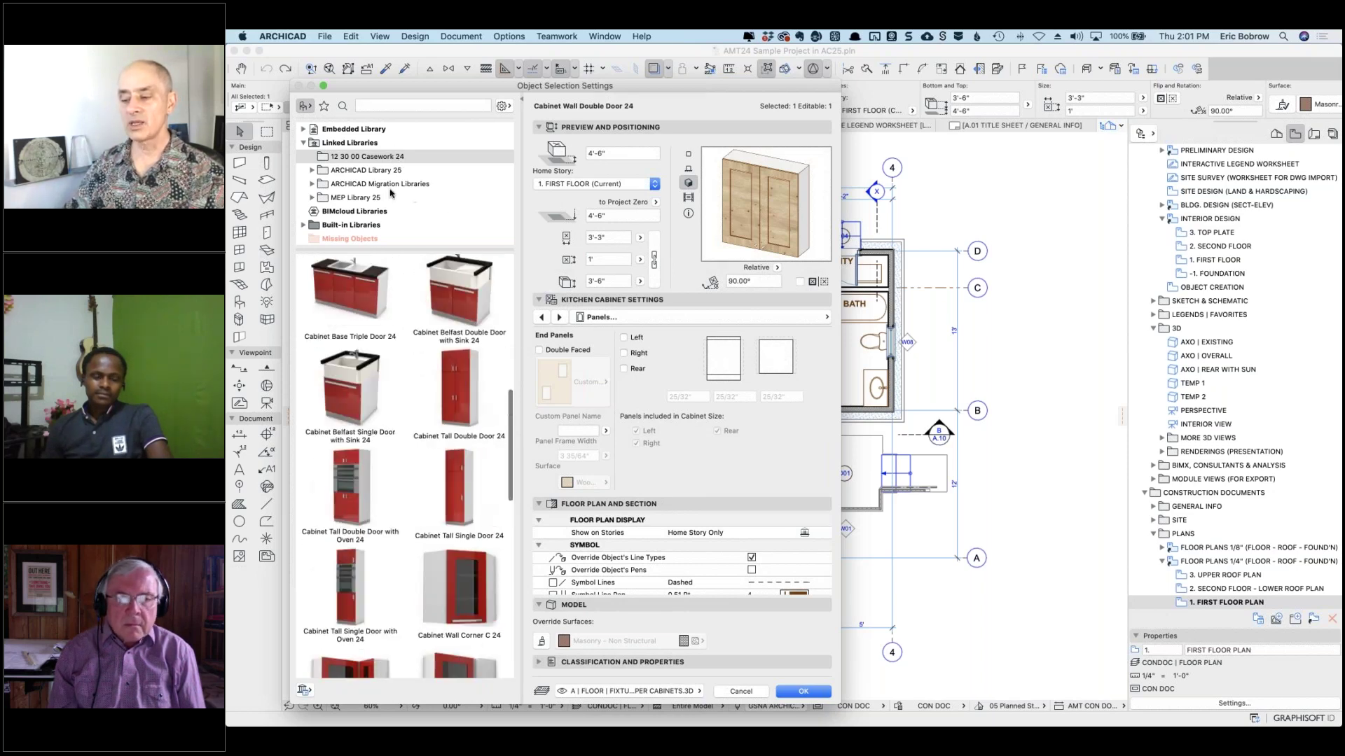
Examine the ARCHICAD Migration Libraries, including the 03 Concrete 15 subfolders, return to 12 30 00 Casework 24, and dismiss the settings.
left_click(312, 184)
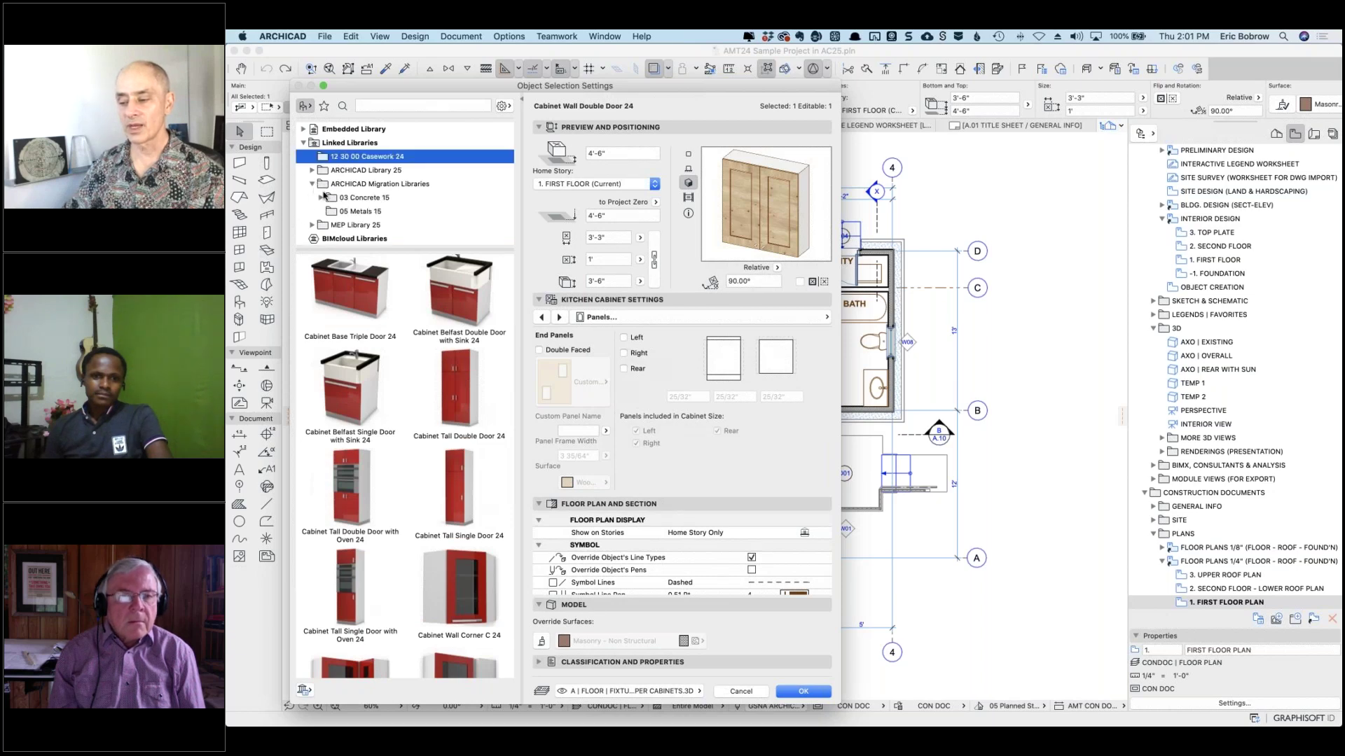
left_click(383, 185)
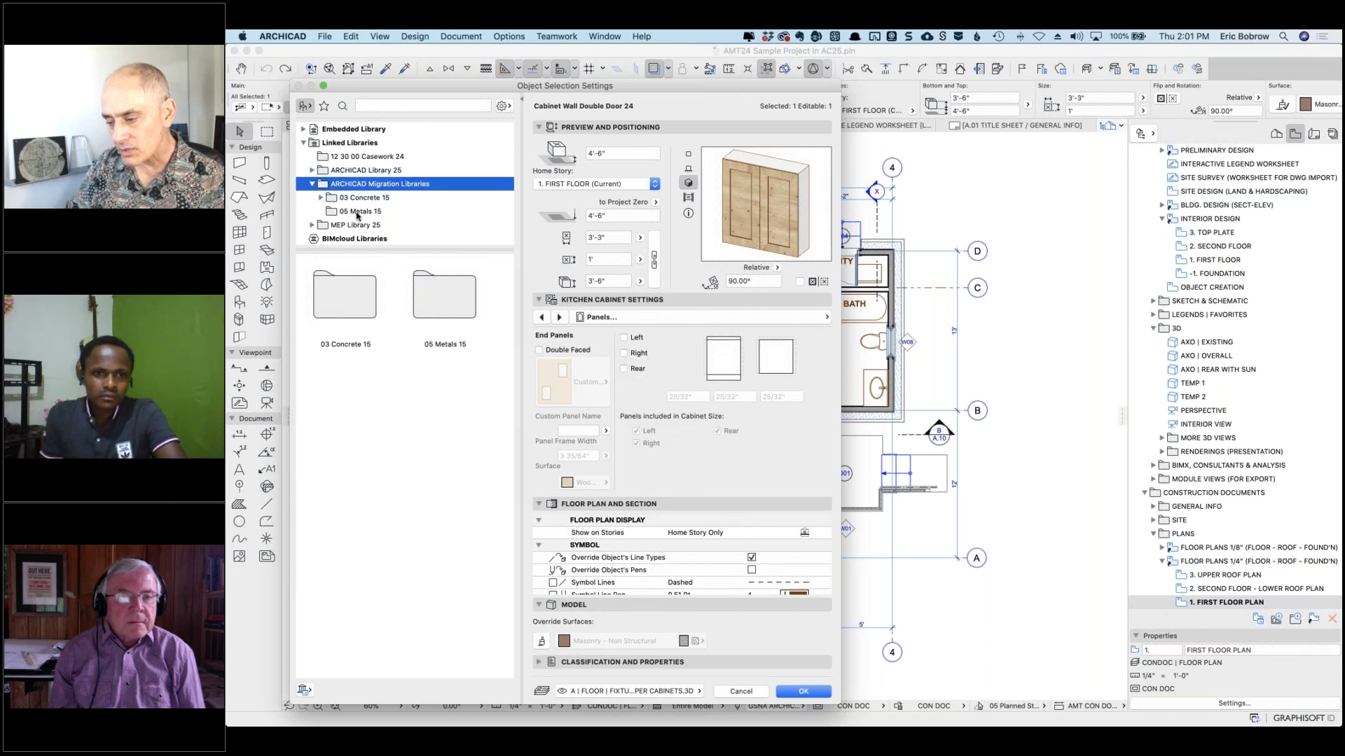
scroll(358, 210, "down", 1)
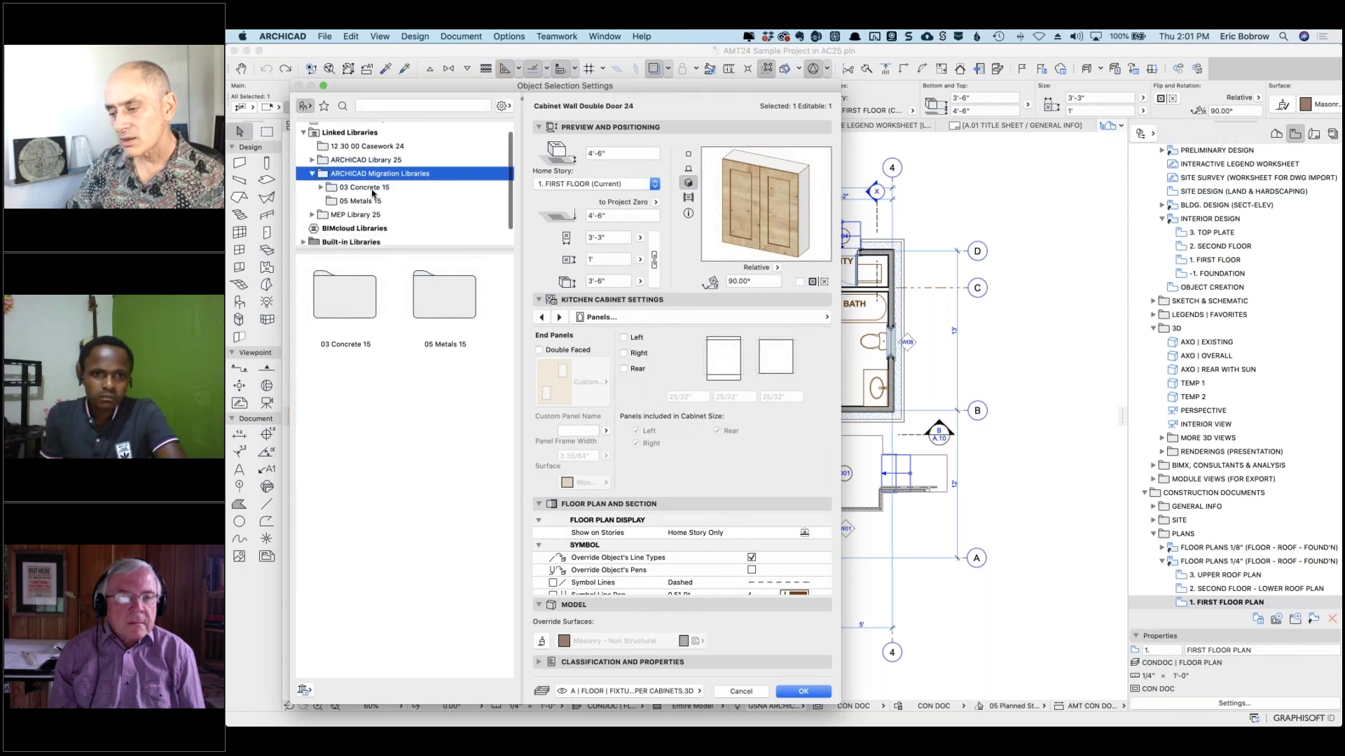
scroll(370, 194, "up", 1)
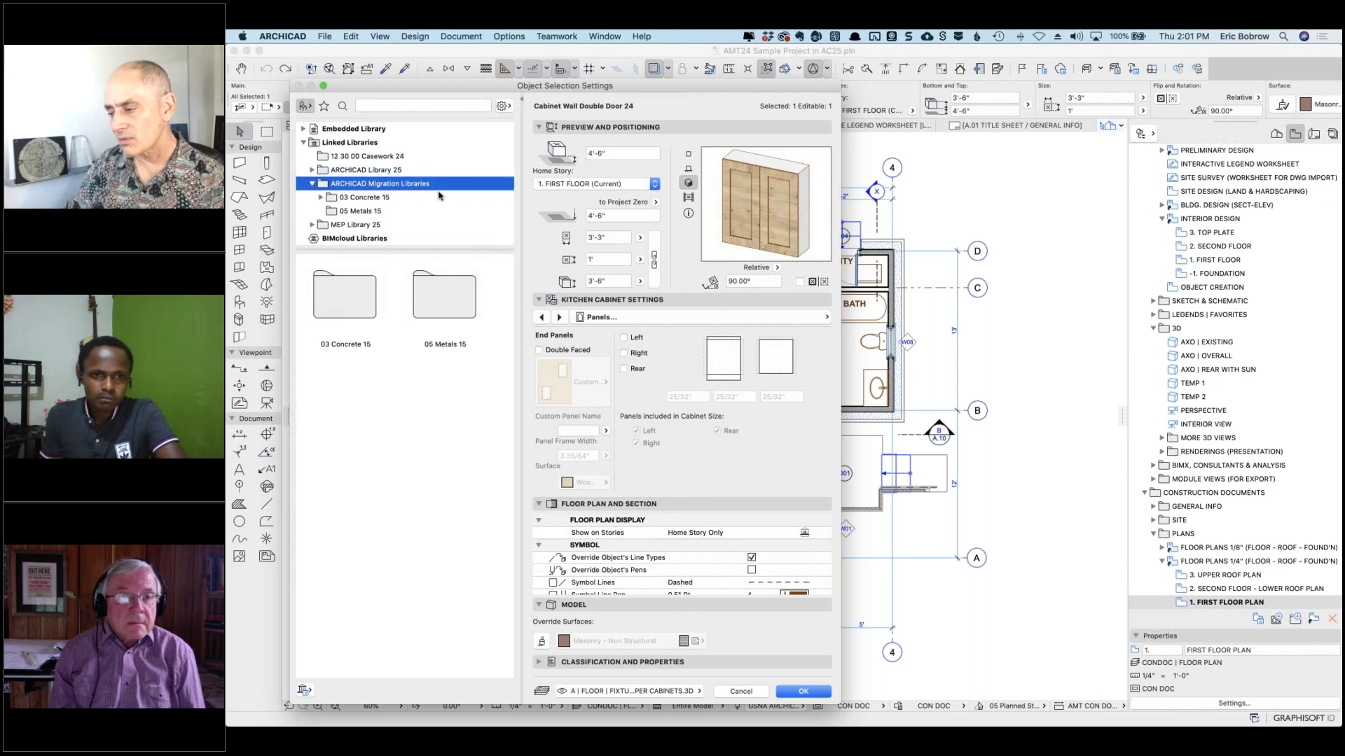
left_click(320, 197)
scroll(371, 208, "down", 3)
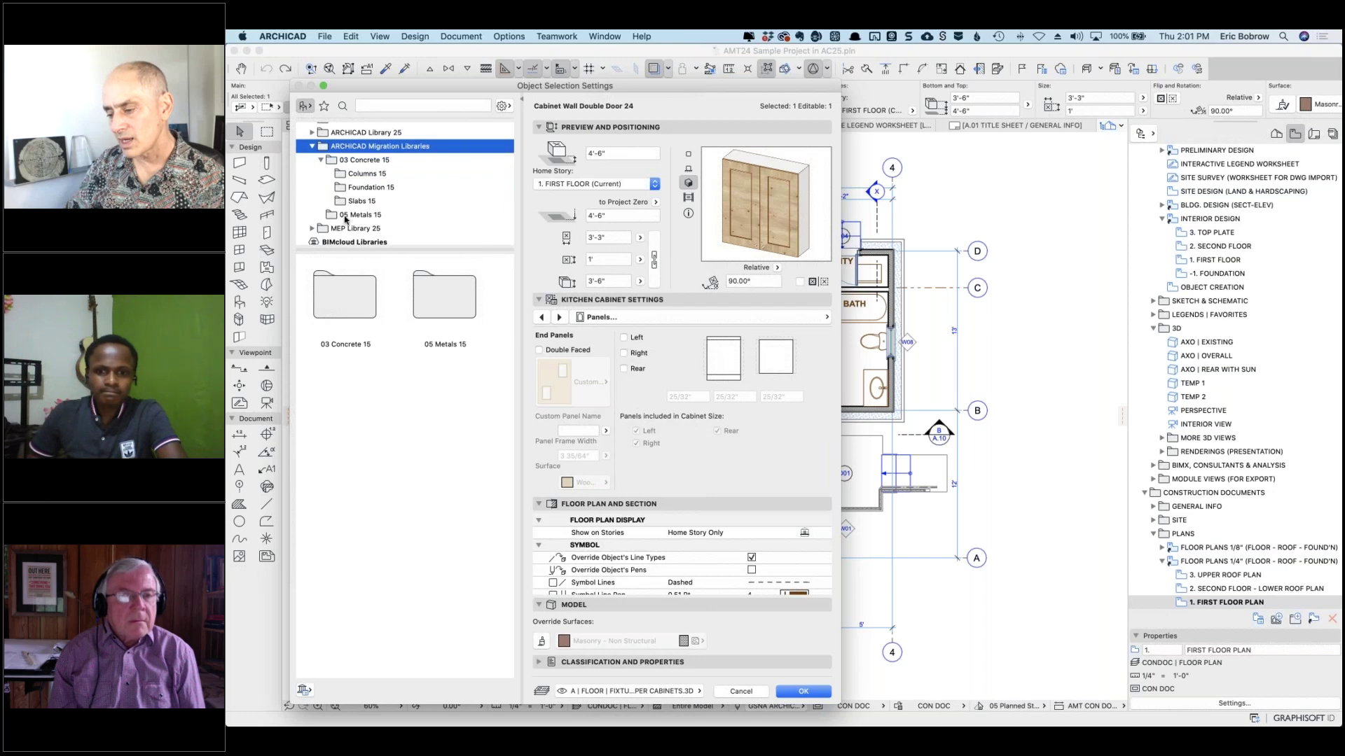
scroll(375, 182, "down", 2)
scroll(378, 175, "up", 4)
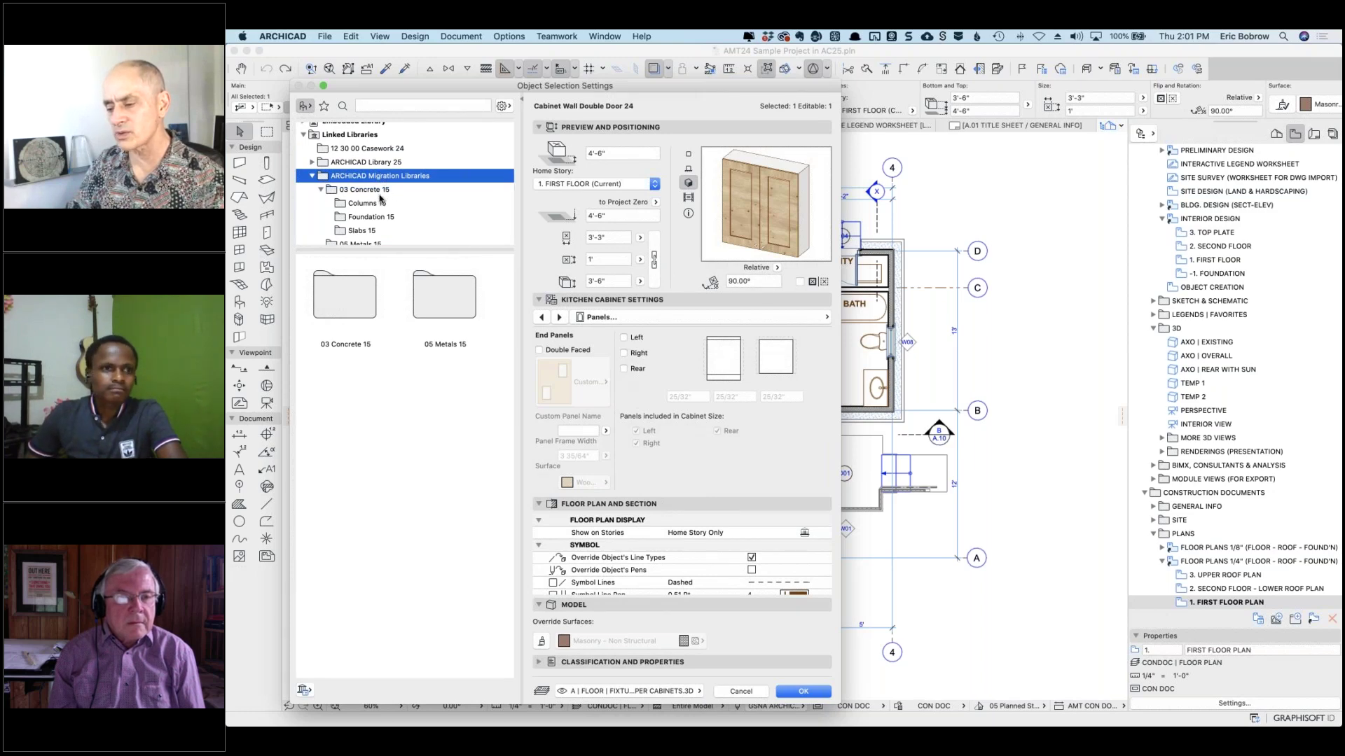
scroll(382, 200, "up", 1)
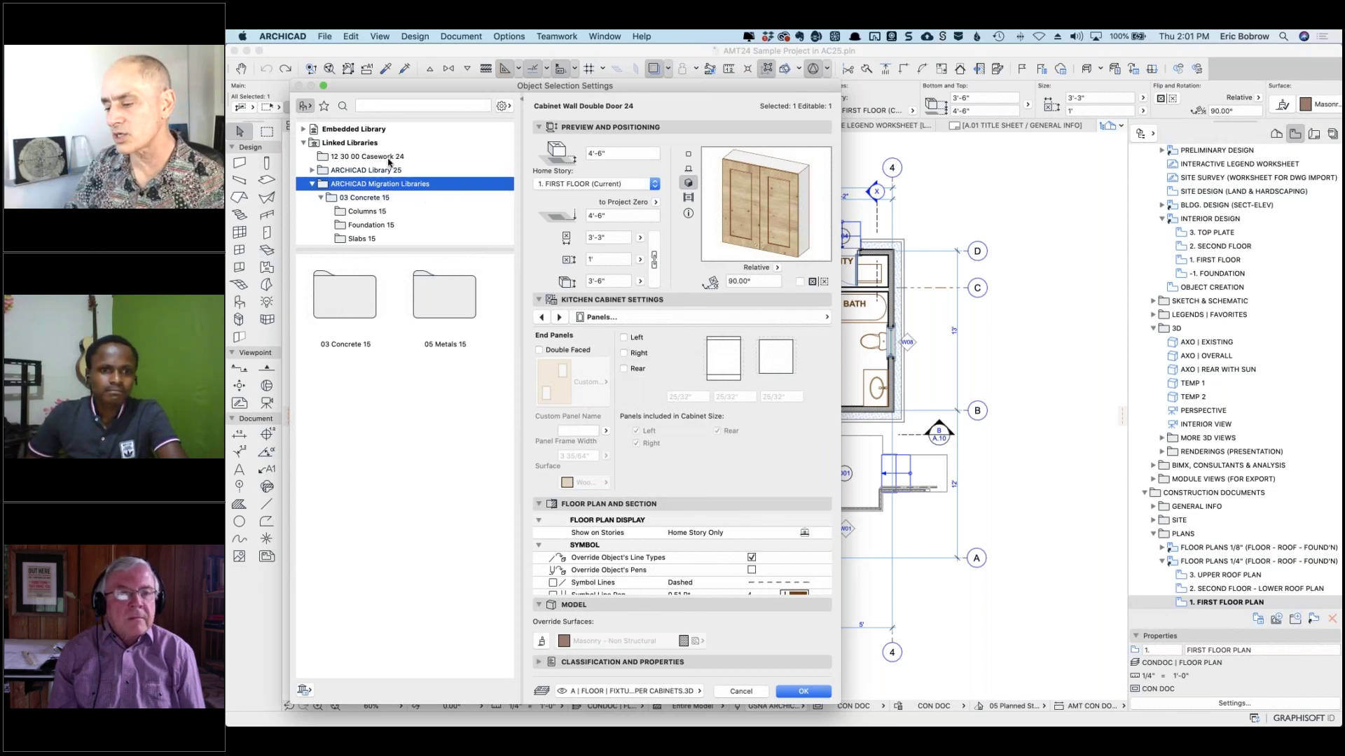
left_click(371, 156)
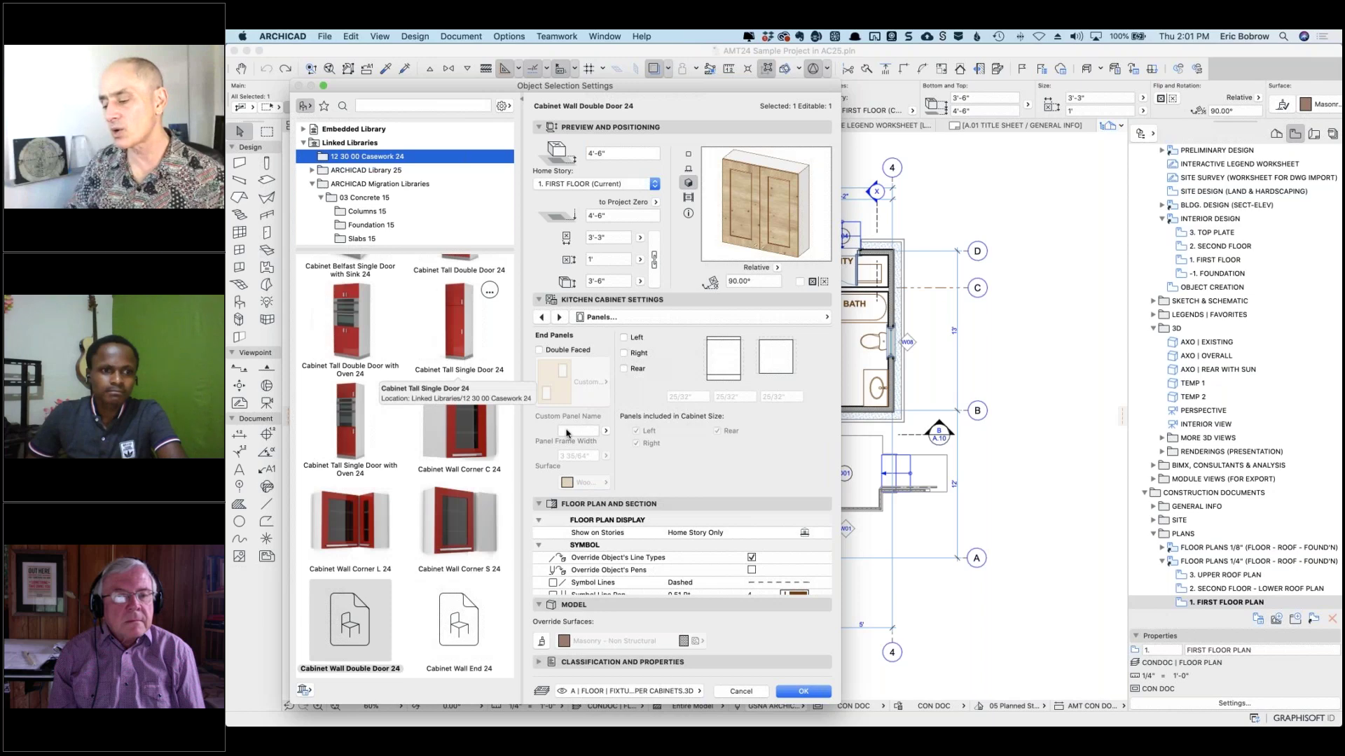
left_click(741, 691)
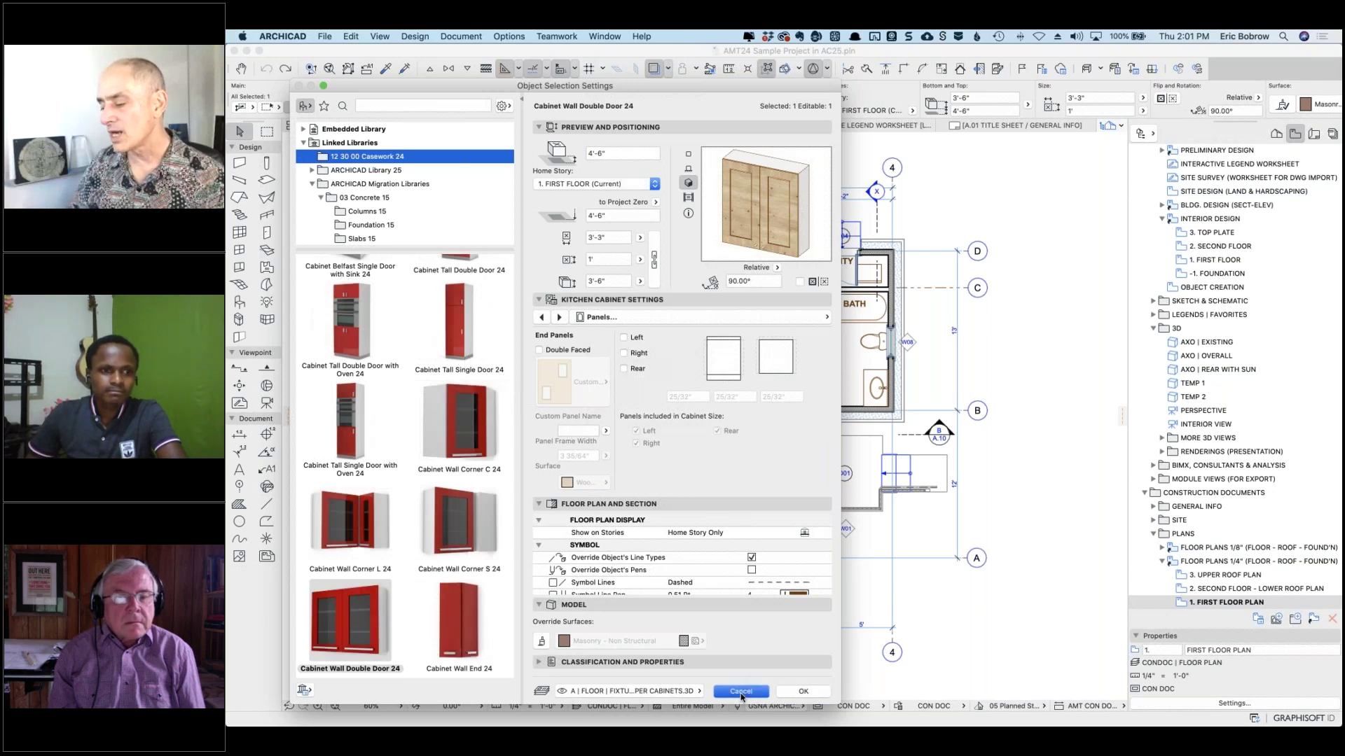
Deselect the cabinet and open the Object tool's default settings at the 12 30 00 Casework 25 folder.
left_click(341, 287)
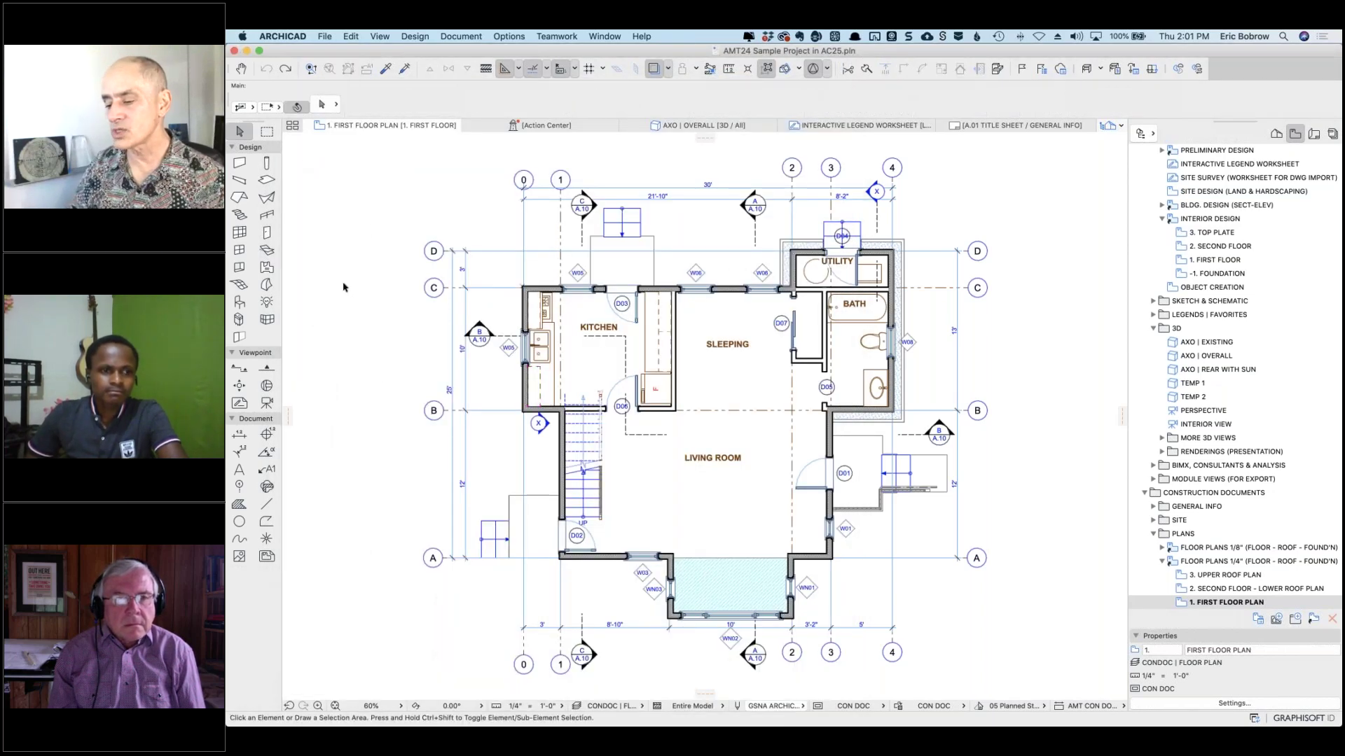
left_click(237, 305)
double_click(238, 305)
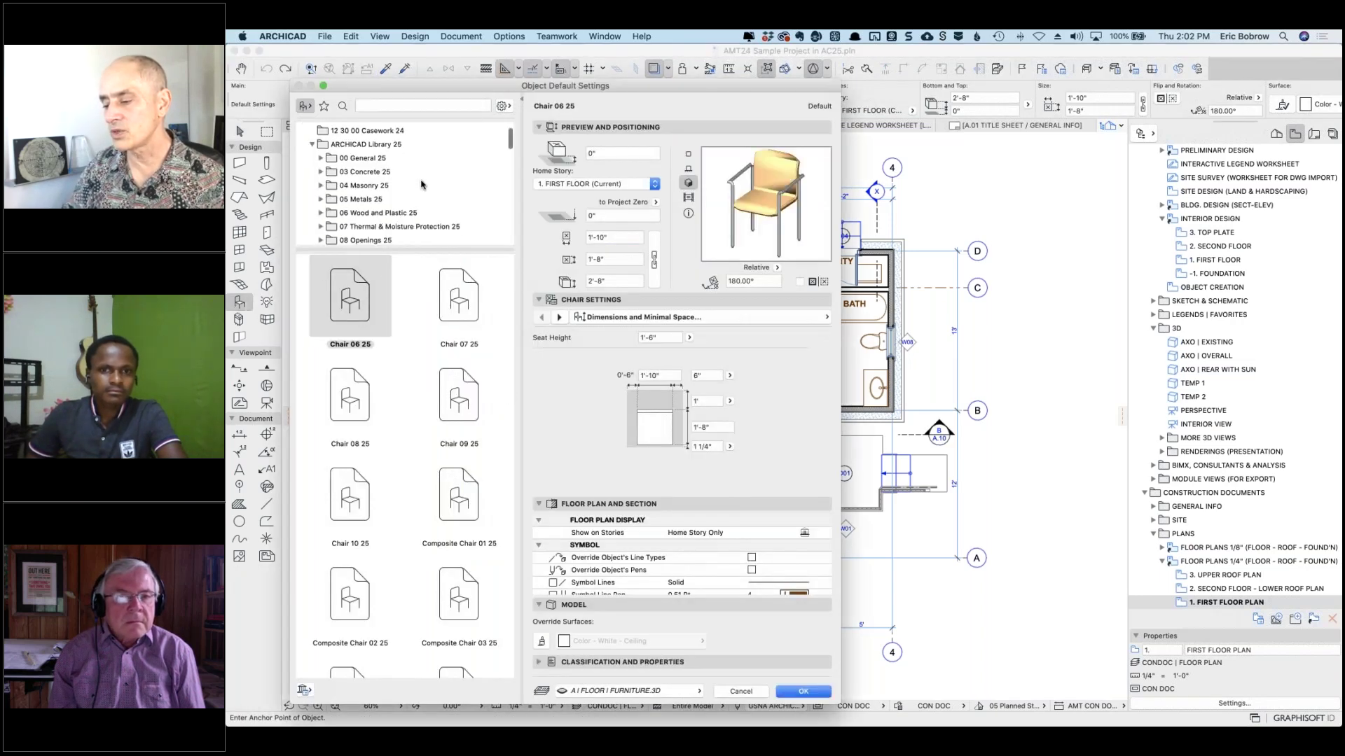
scroll(421, 186, "down", 4)
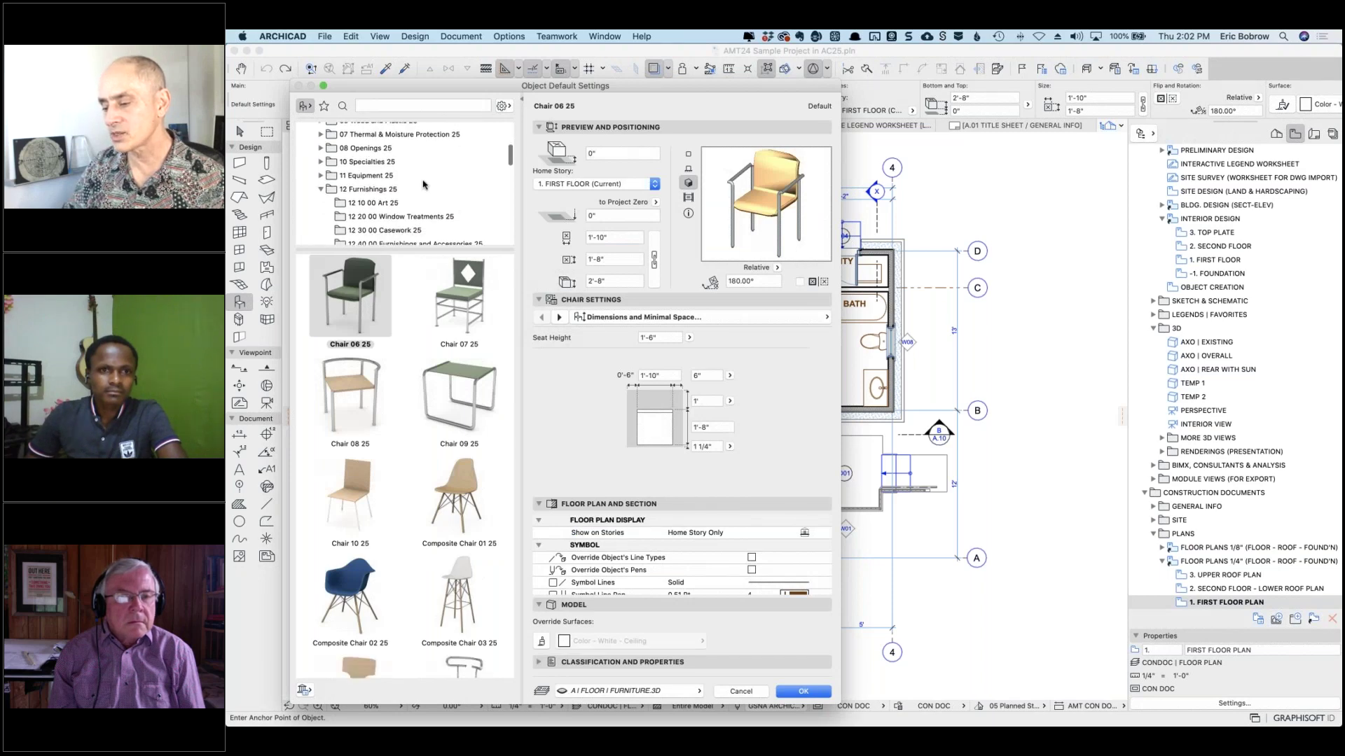
left_click(402, 192)
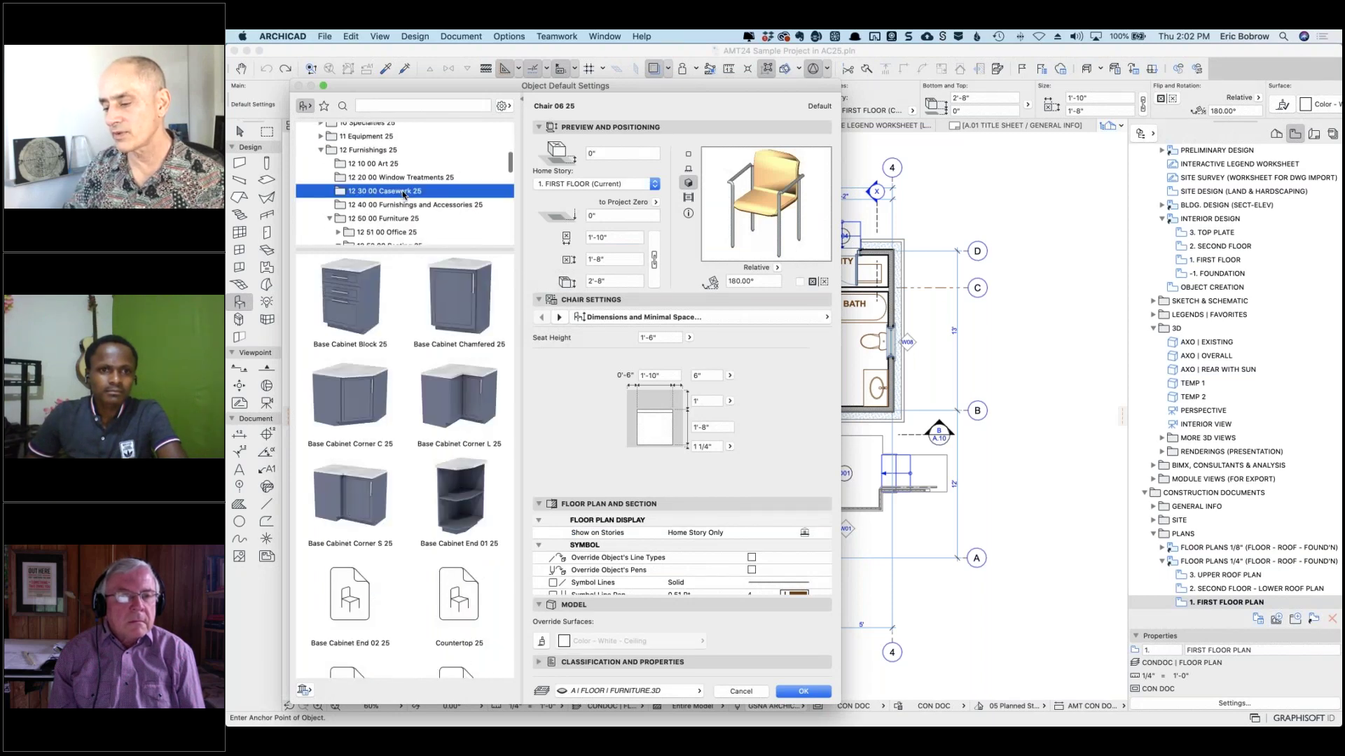
Compare Base Cabinet Block 25, Base Cabinet Chamfered 25 and Base Cabinet Corner C 25 in the 2D plan preview.
left_click(348, 309)
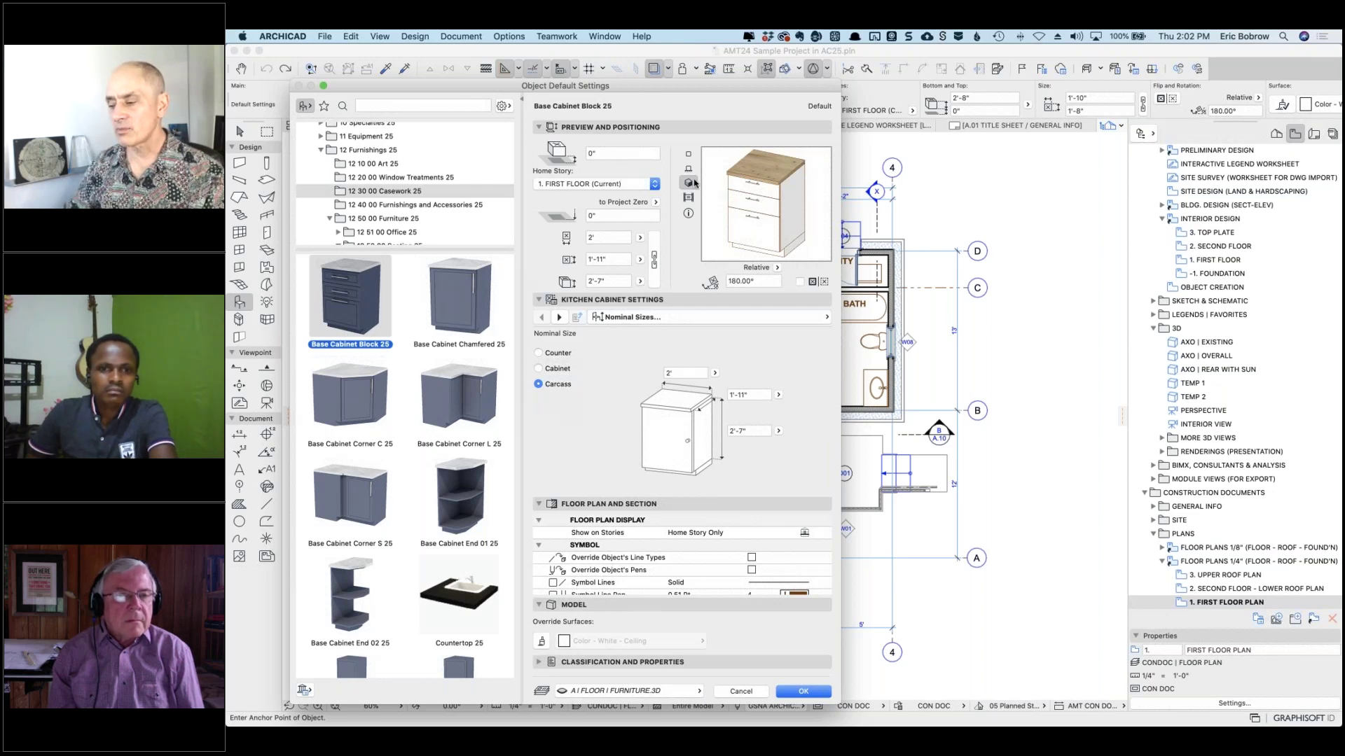
left_click(689, 154)
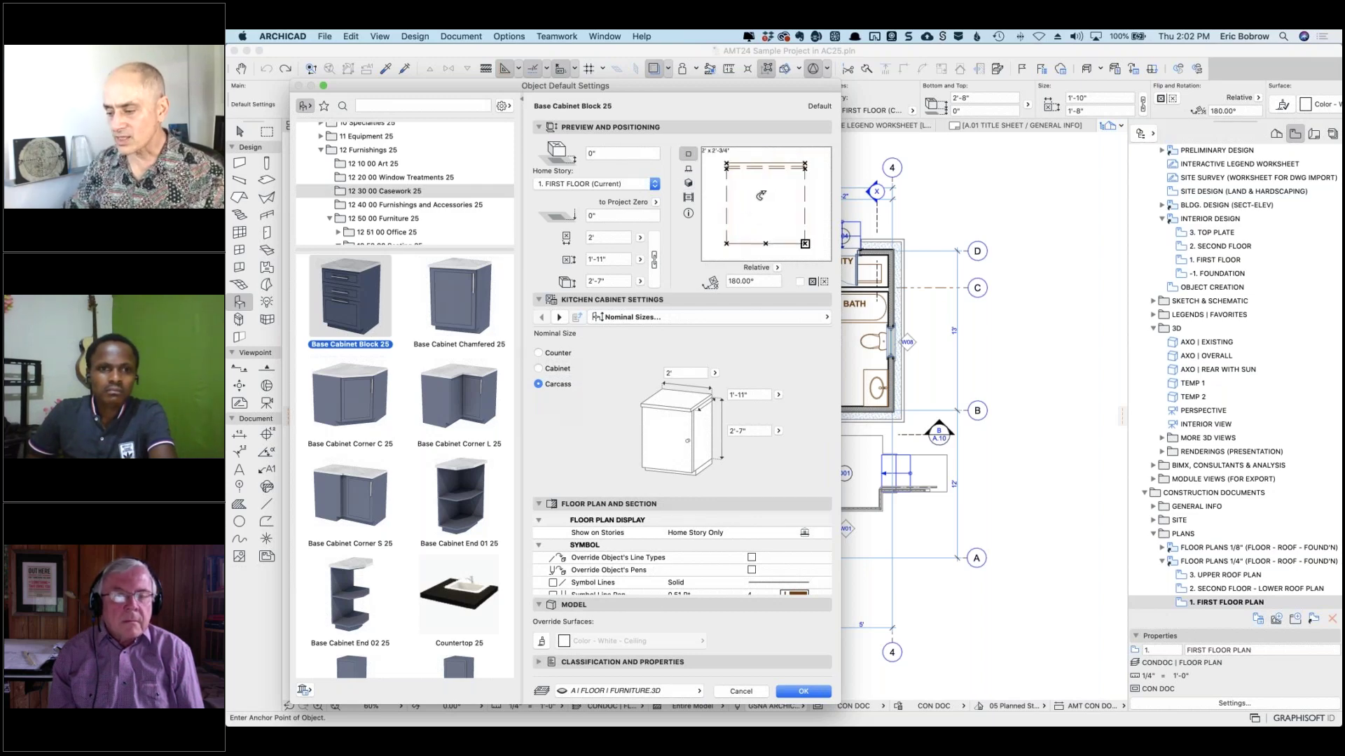
left_click(452, 289)
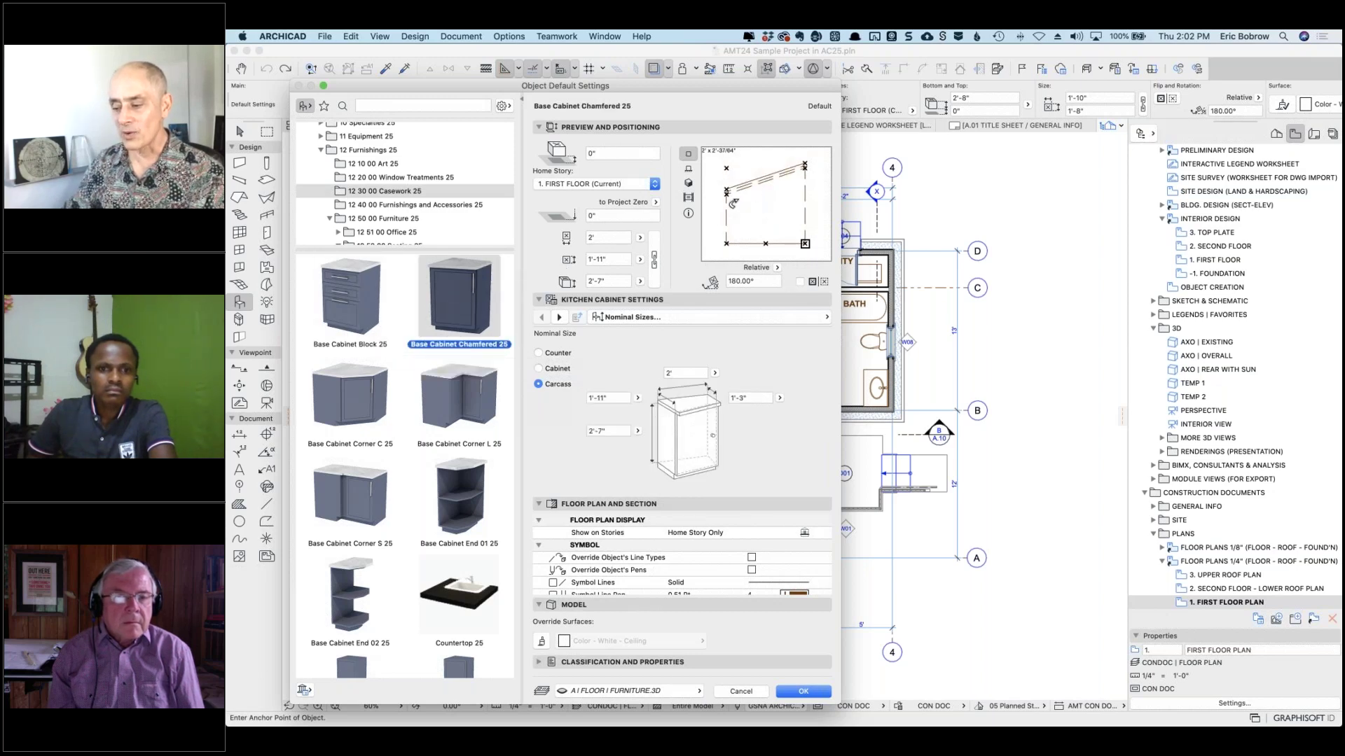
left_click(349, 408)
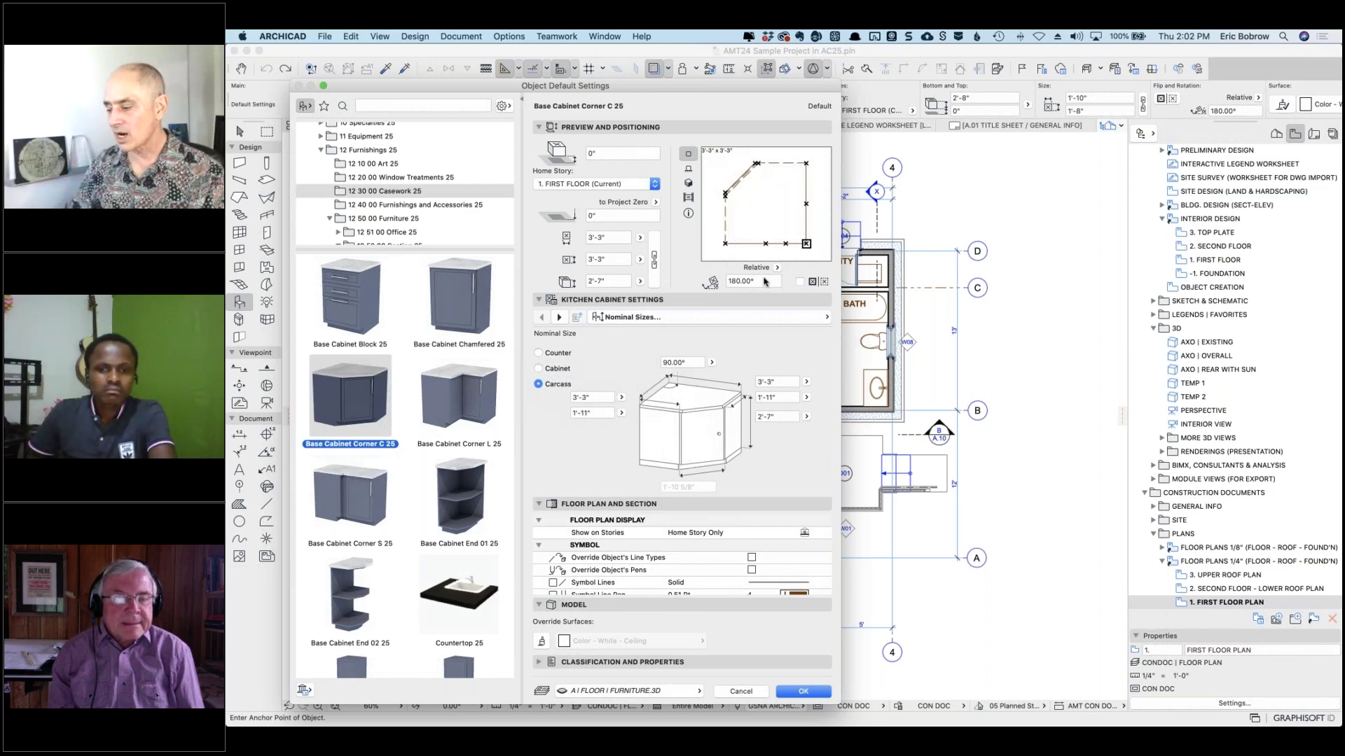
Set the default object's rotation angle to 0°.
key("Tab")
type("0")
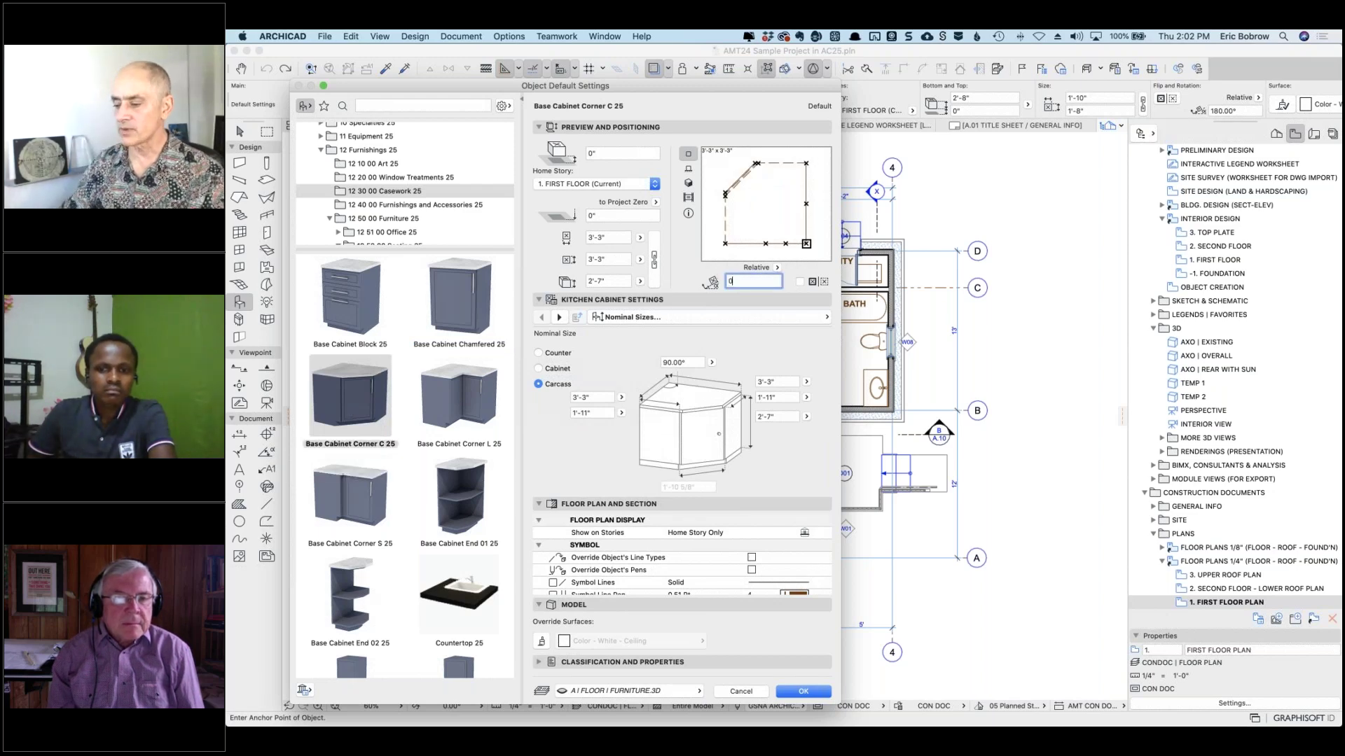
key("Tab")
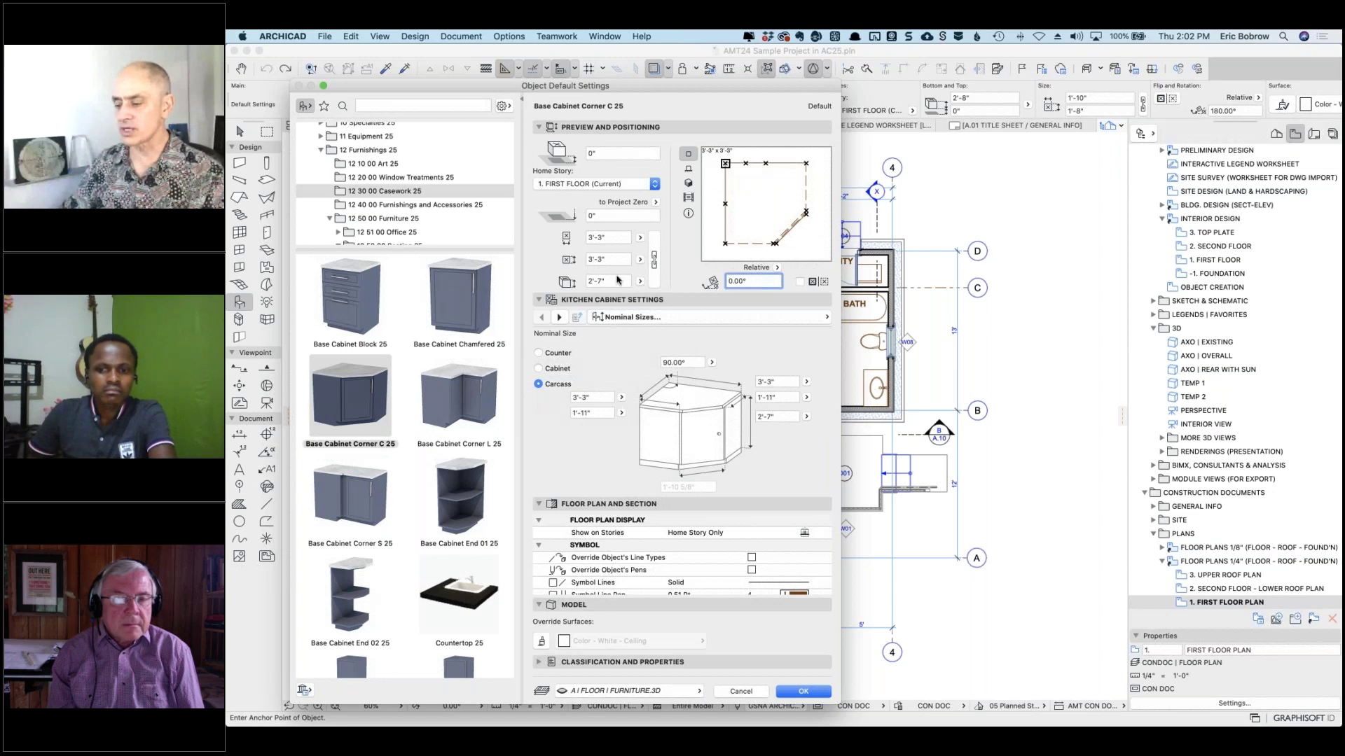
Place two Base Cabinet Block 25 objects outside the building beyond gridline 4, unlocking the A | FLOOR | FURNITURE.3D layer.
left_click(348, 305)
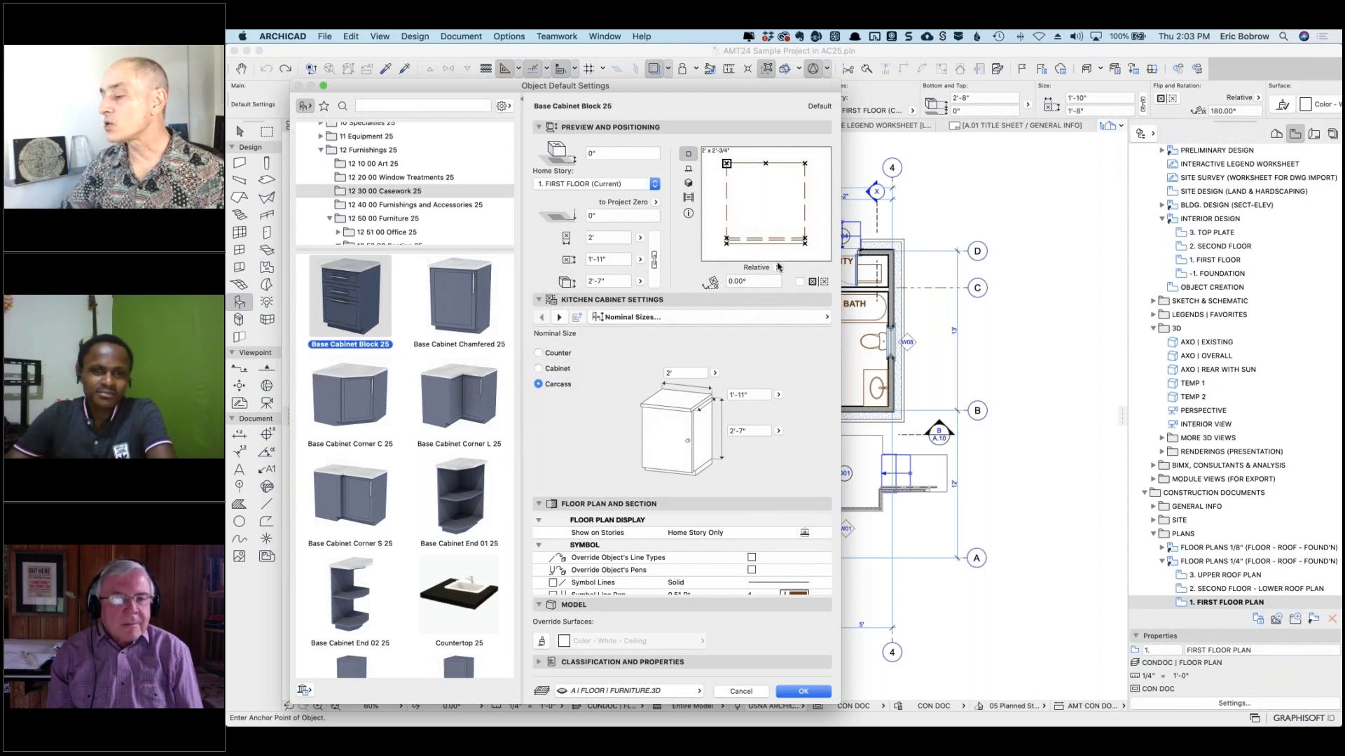
left_click(804, 692)
left_click(992, 319)
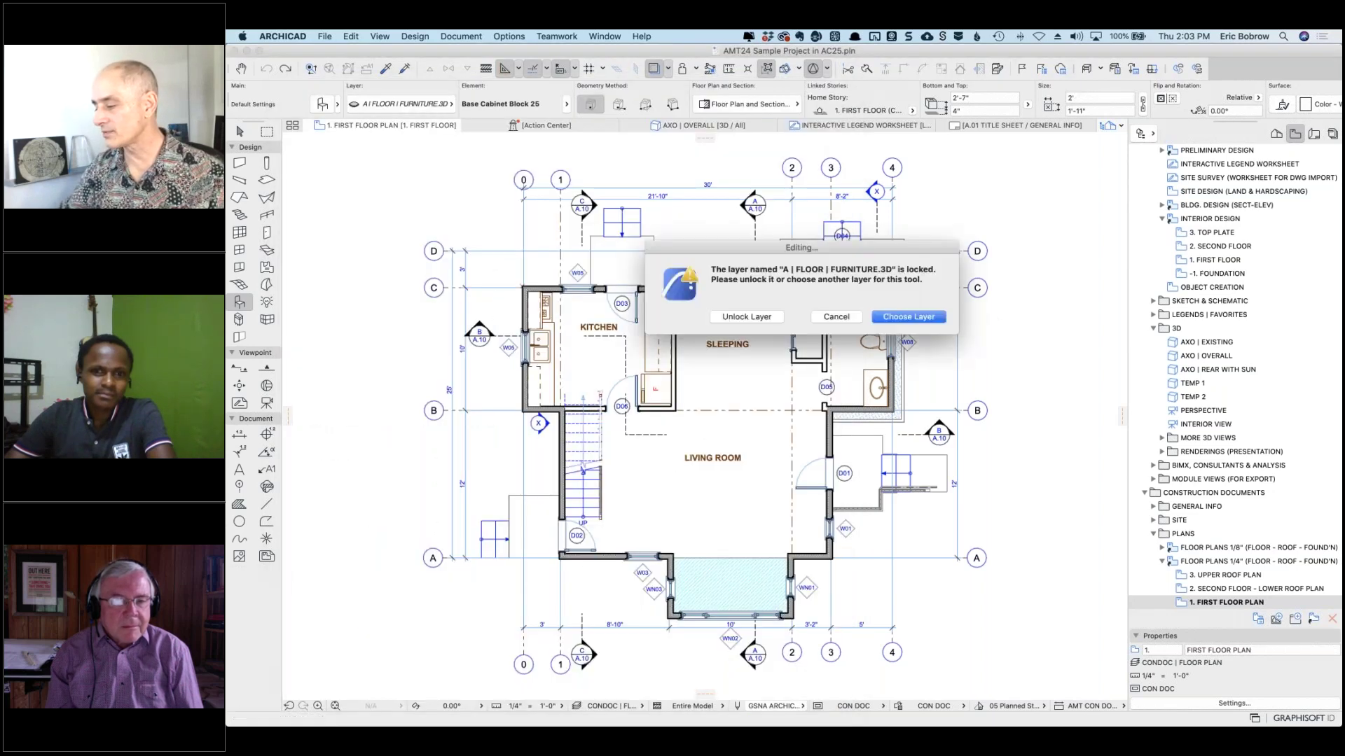
left_click(764, 319)
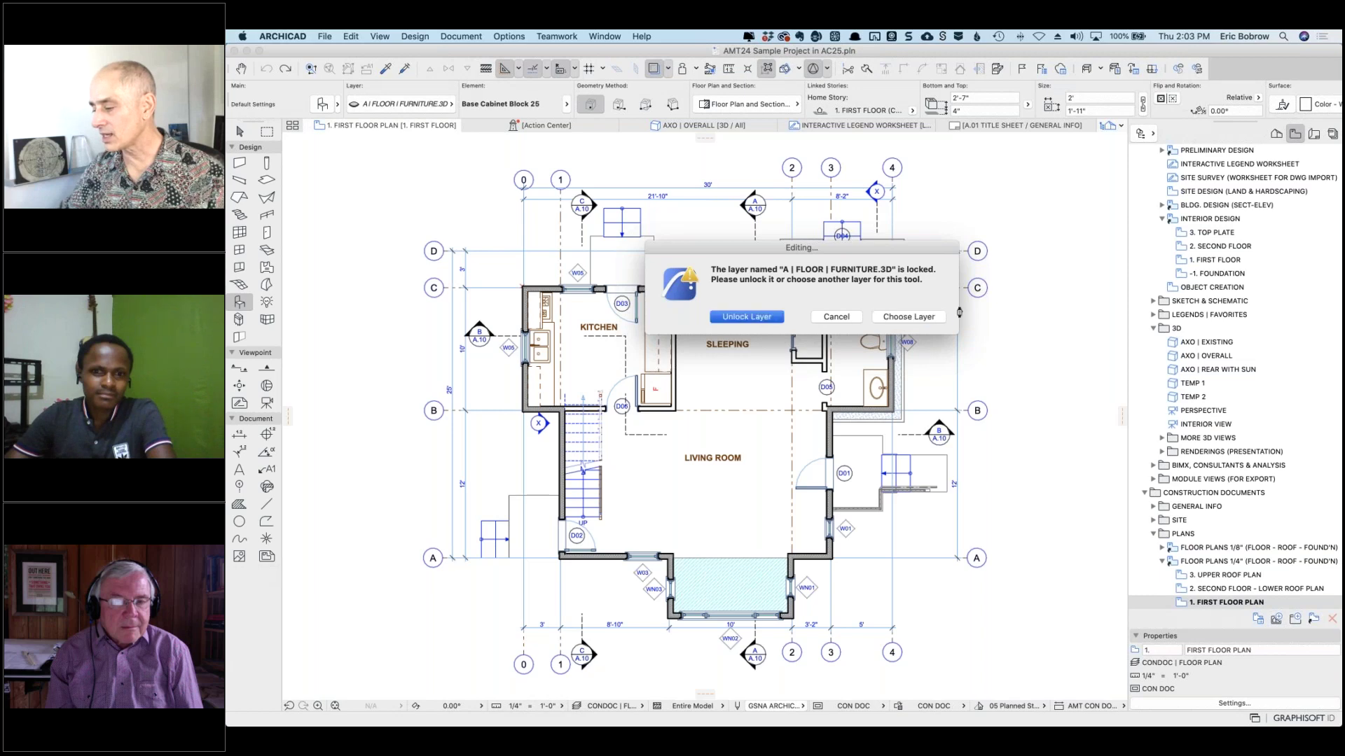
left_click(1067, 319)
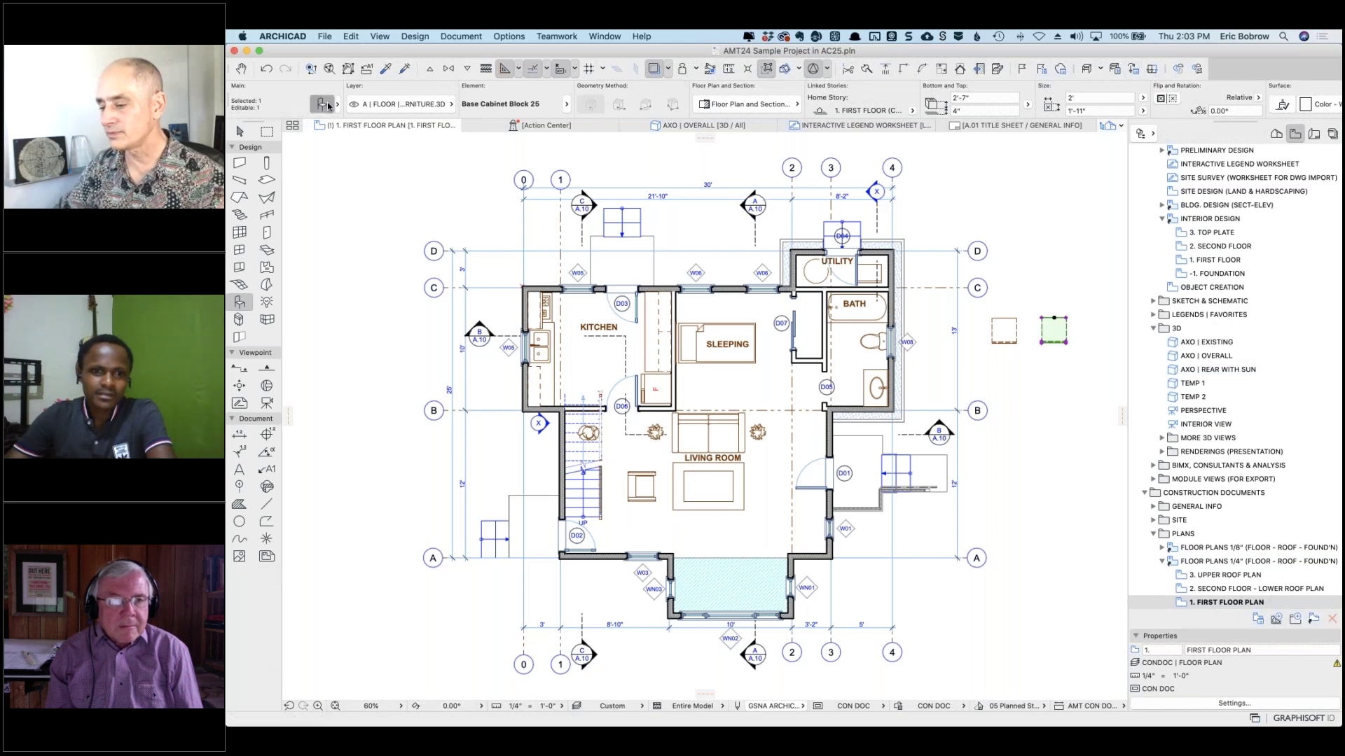
Set the selected Base Cabinet Block 25's width to 3' in its object settings and show it in the 3D preview.
key("super+t")
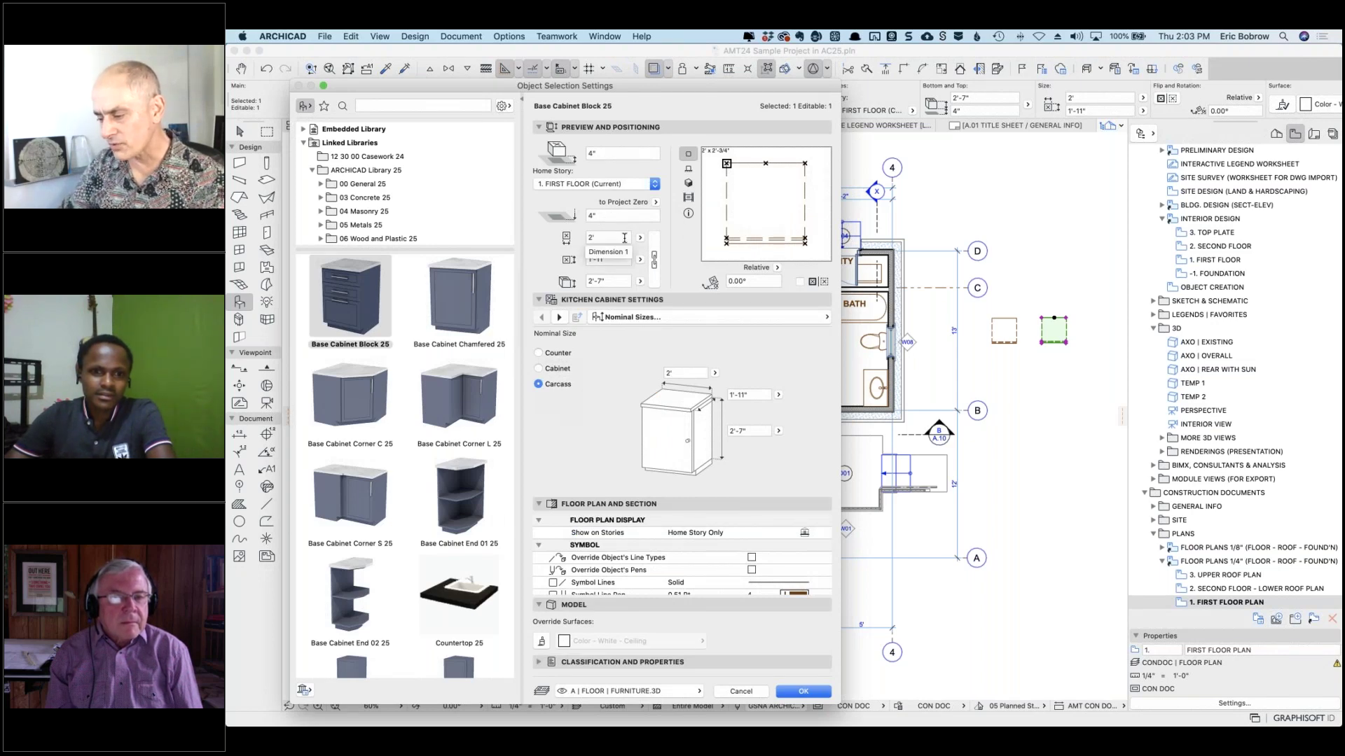
type("3")
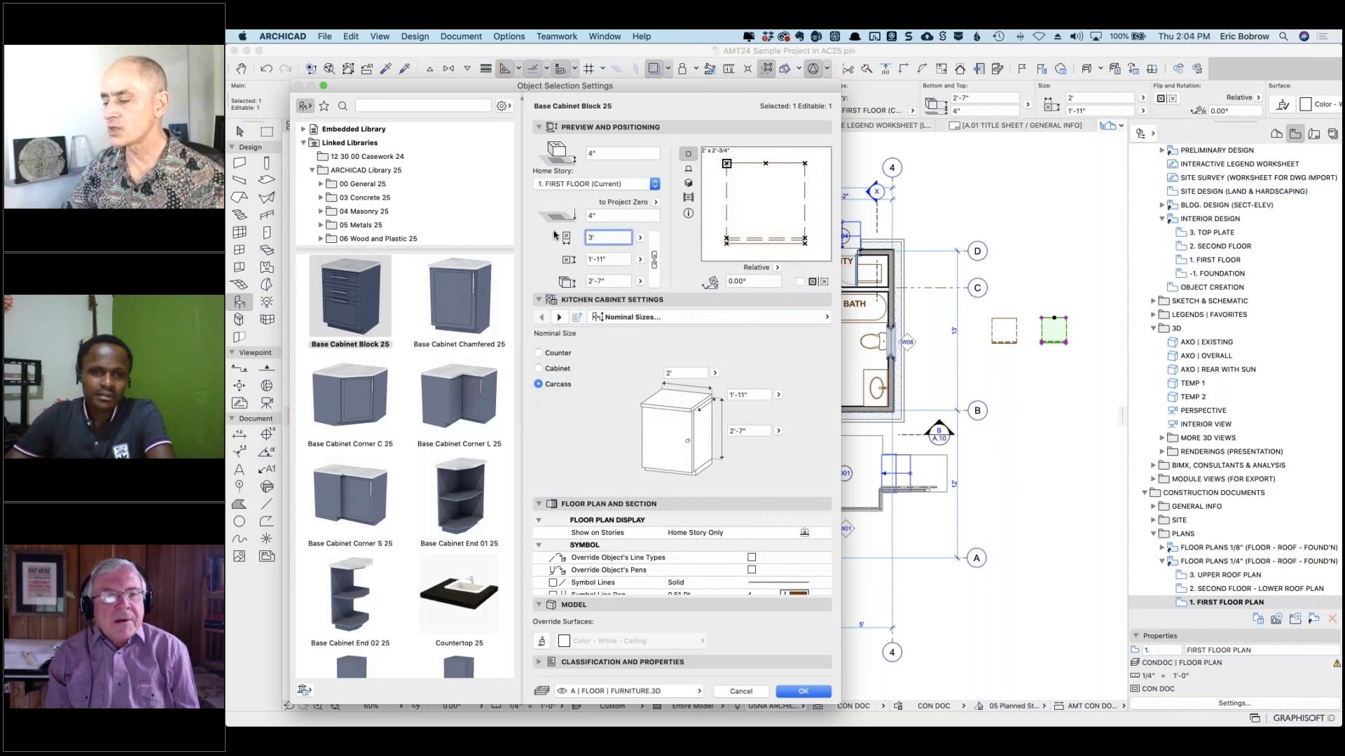
type("'")
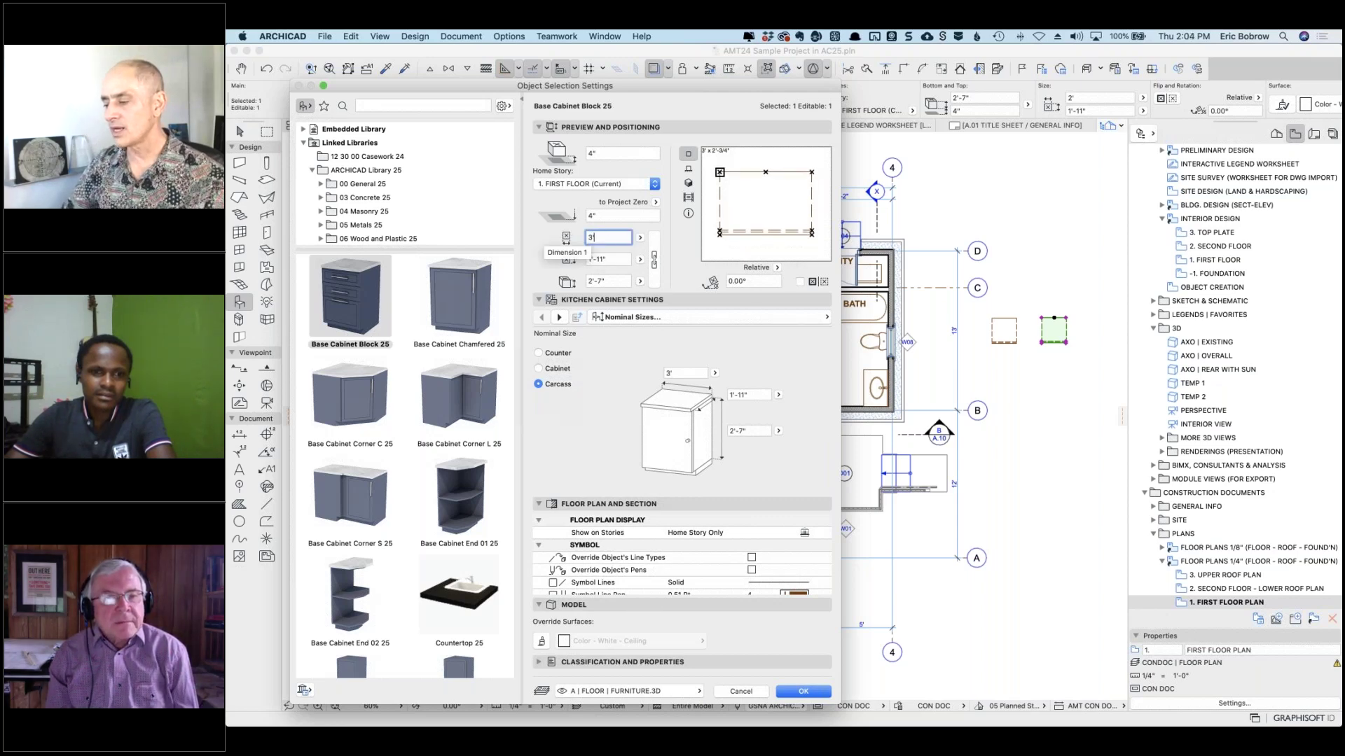
left_click(688, 183)
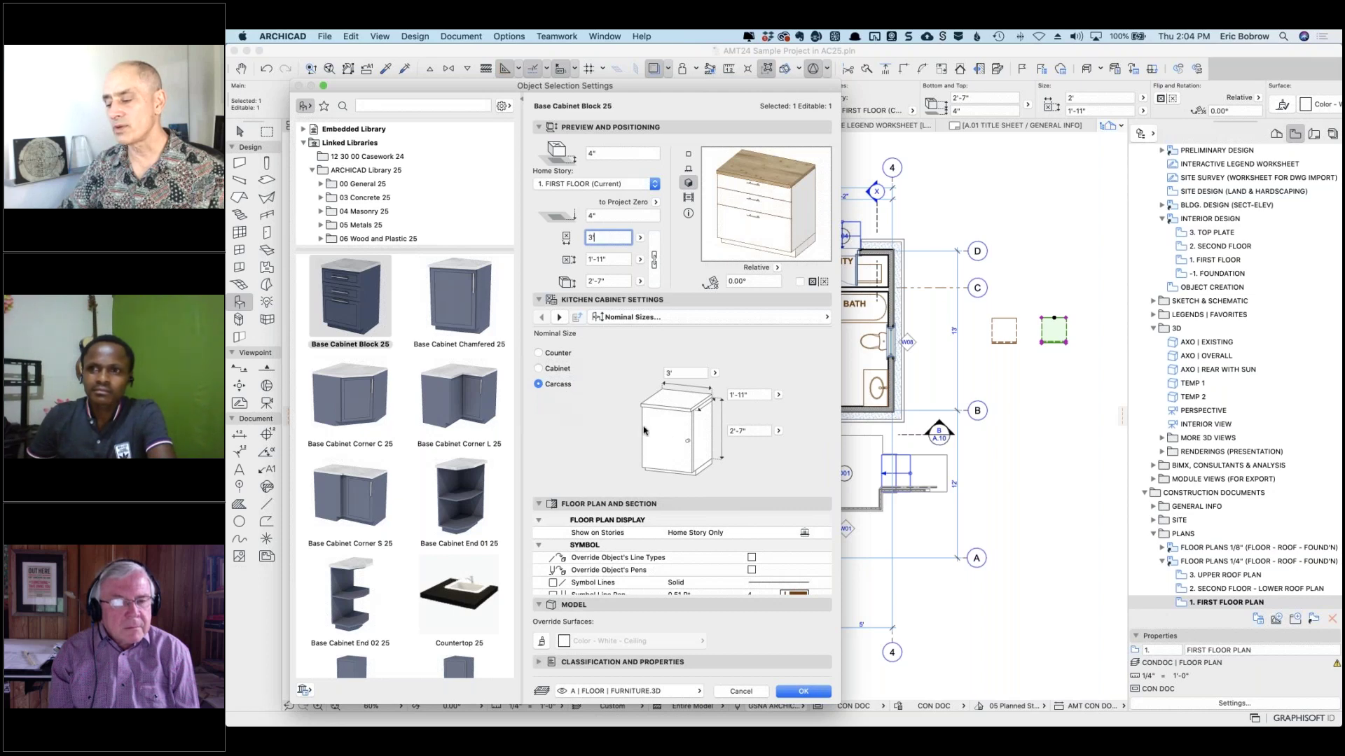
Try the Cabinet basis for the cabinet's nominal size and settle on Counter.
left_click(537, 368)
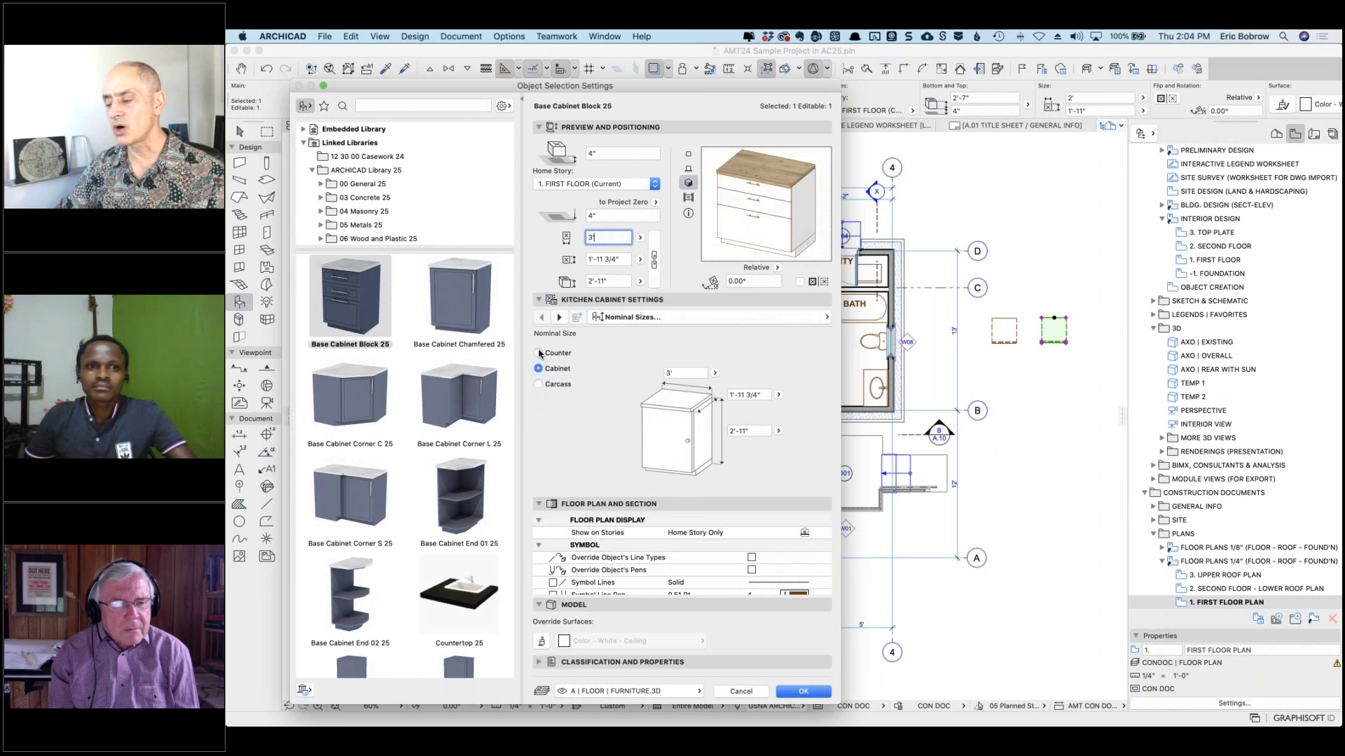
left_click(539, 353)
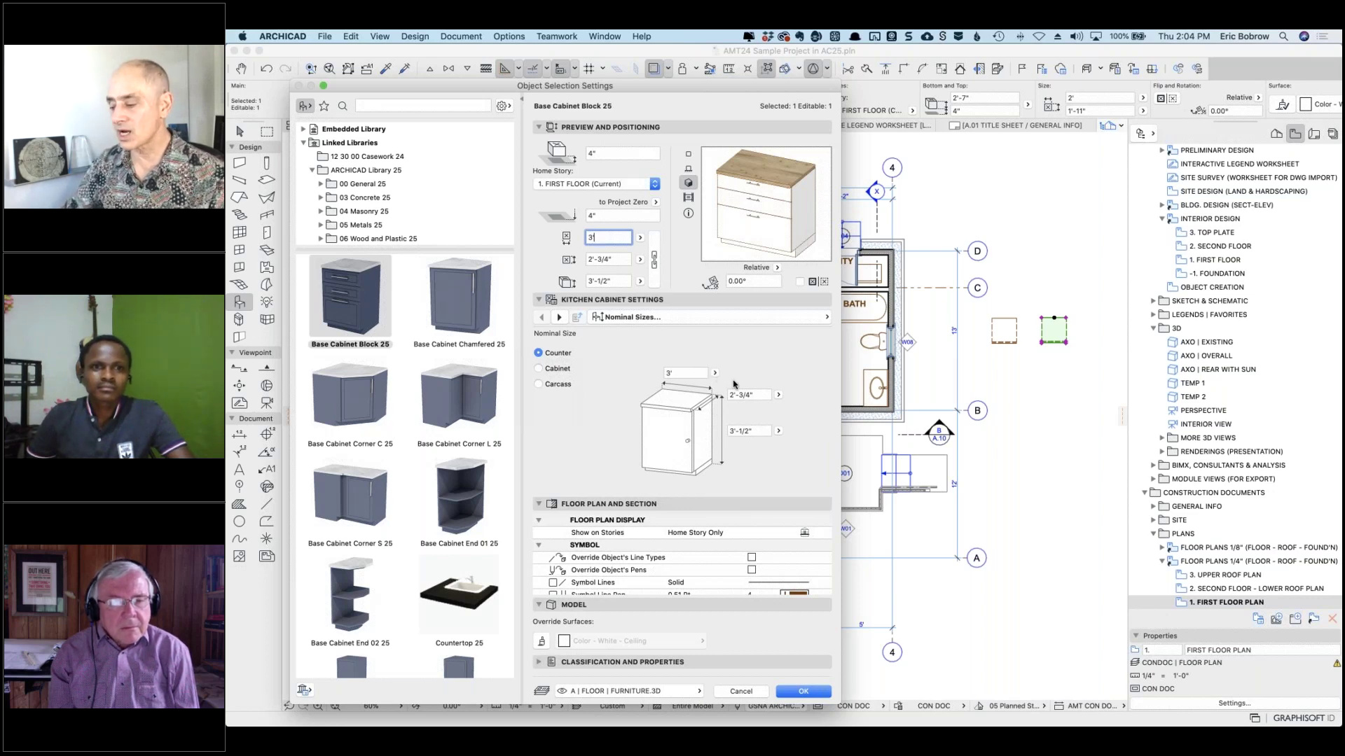
type("'")
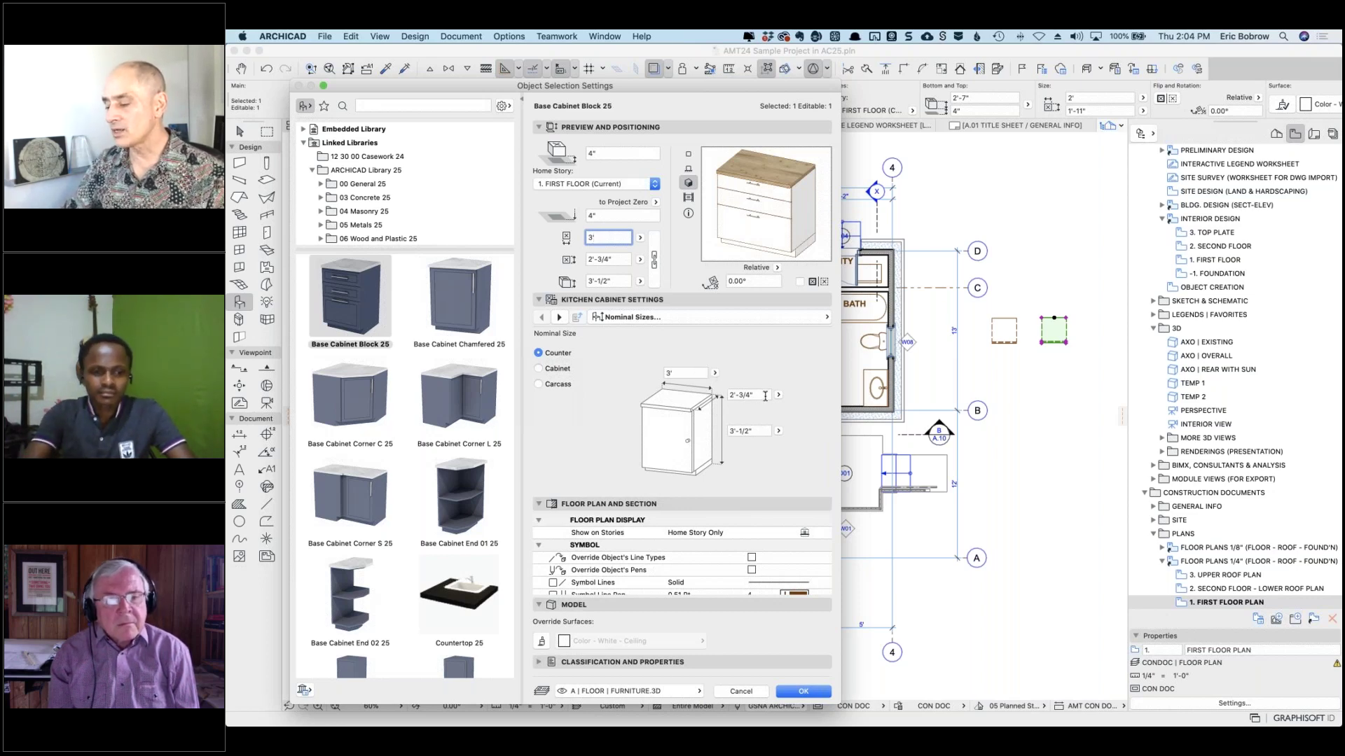
Set the cabinet's overall counter height to 3' and its counter depth to 2'.
left_click(742, 430)
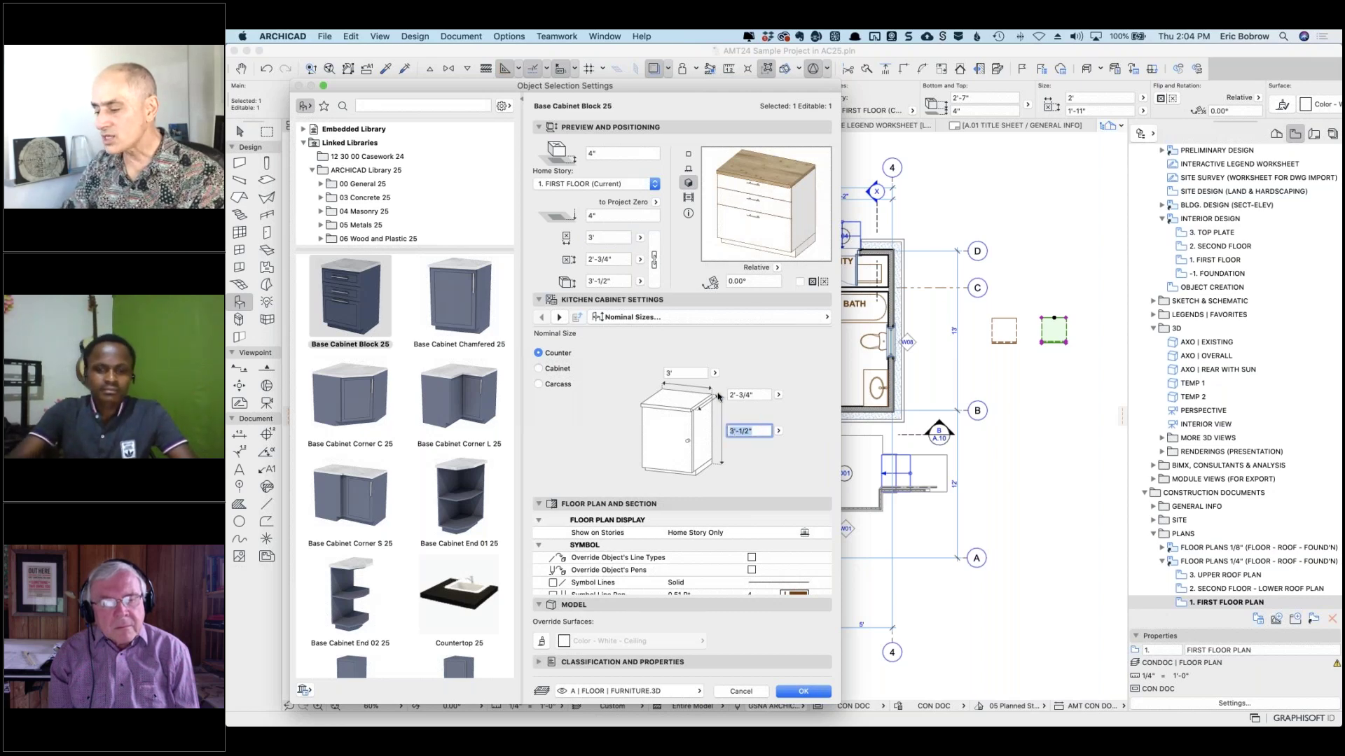
left_click(609, 281)
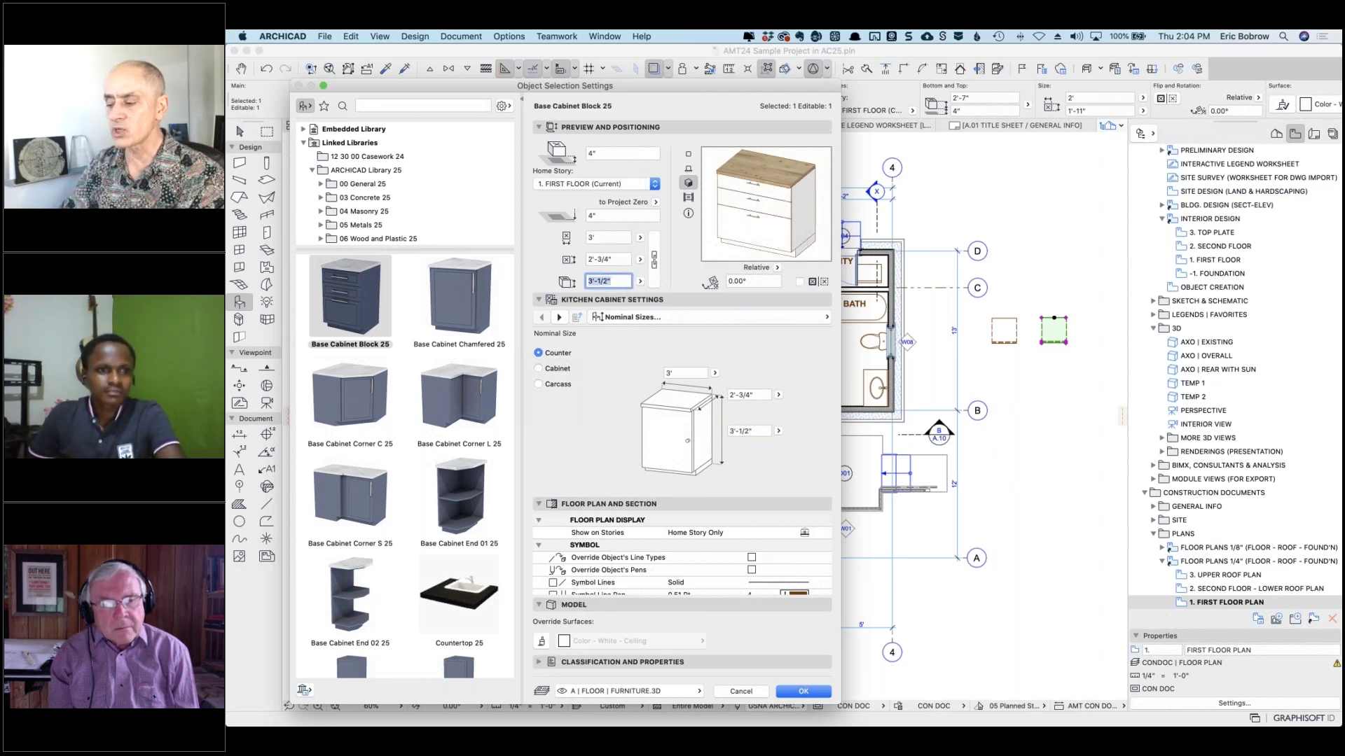
left_click(618, 263)
key("Tab")
type("3")
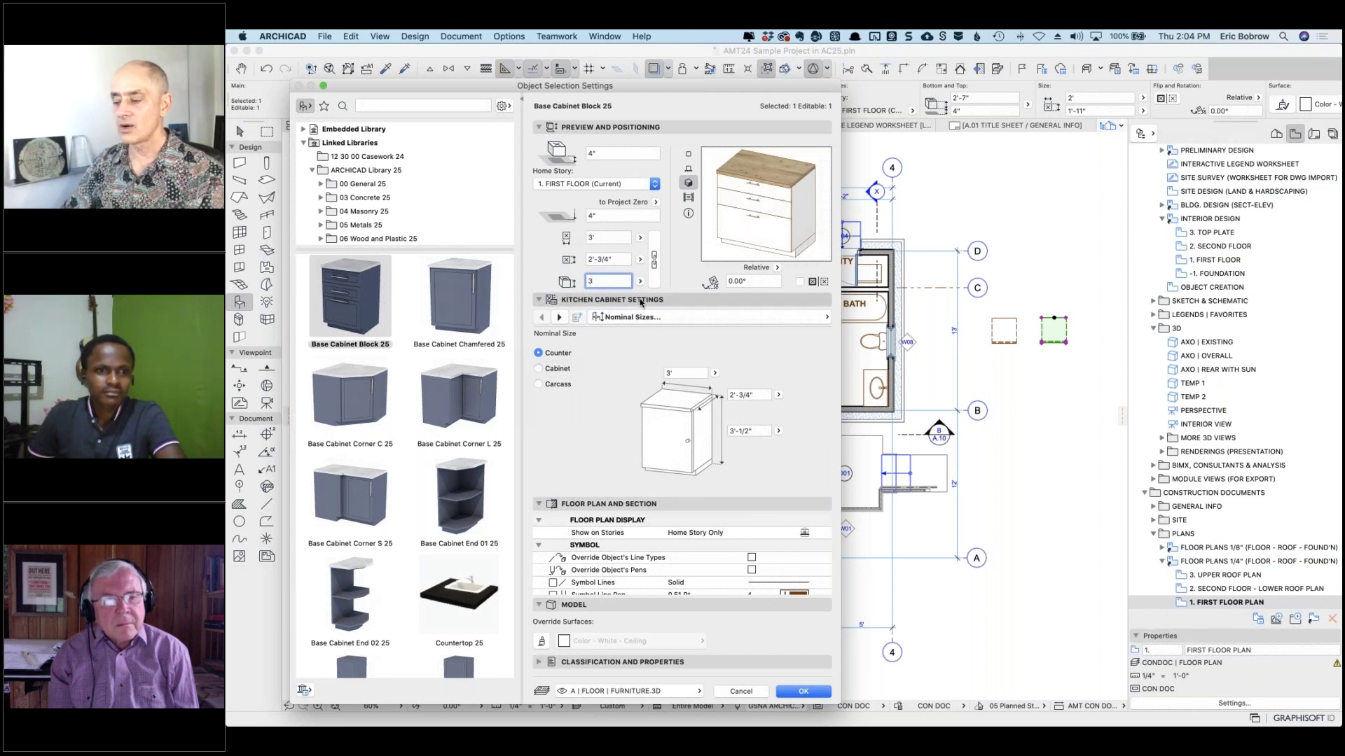
type("'")
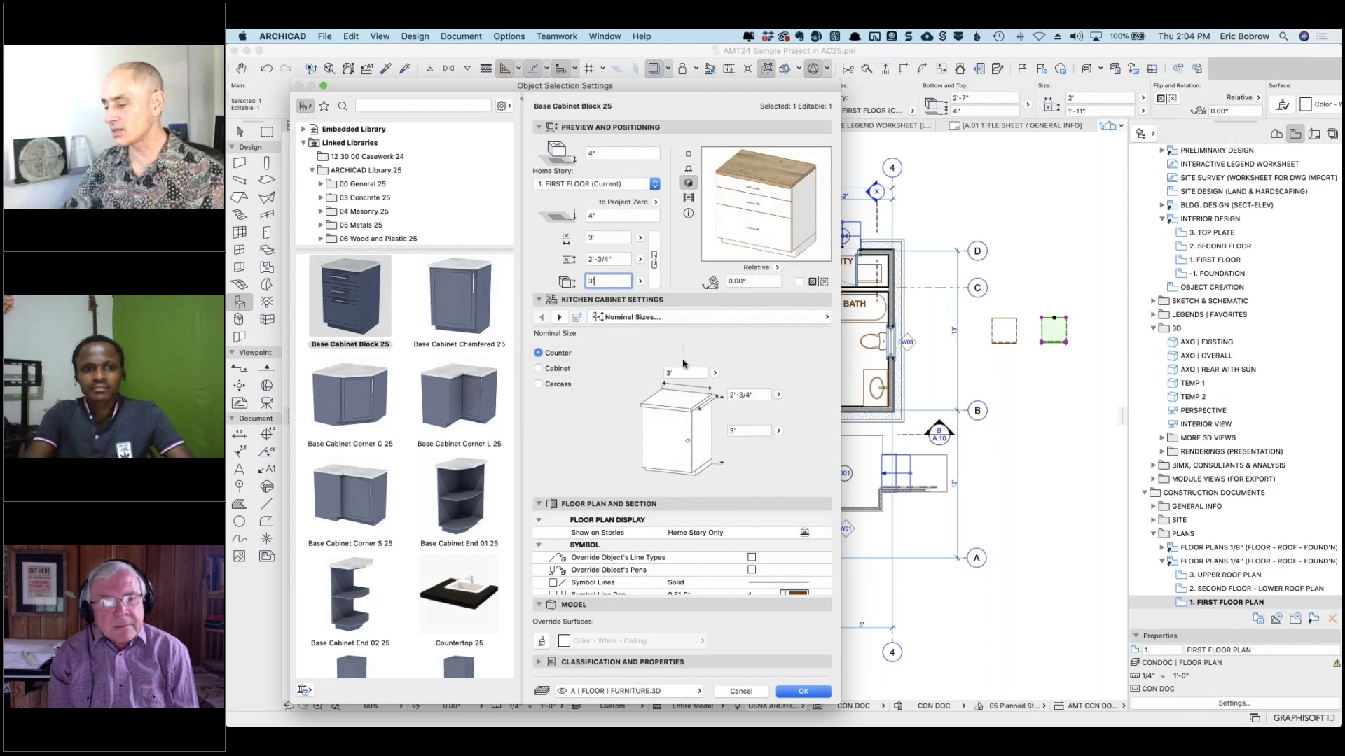
left_click(750, 432)
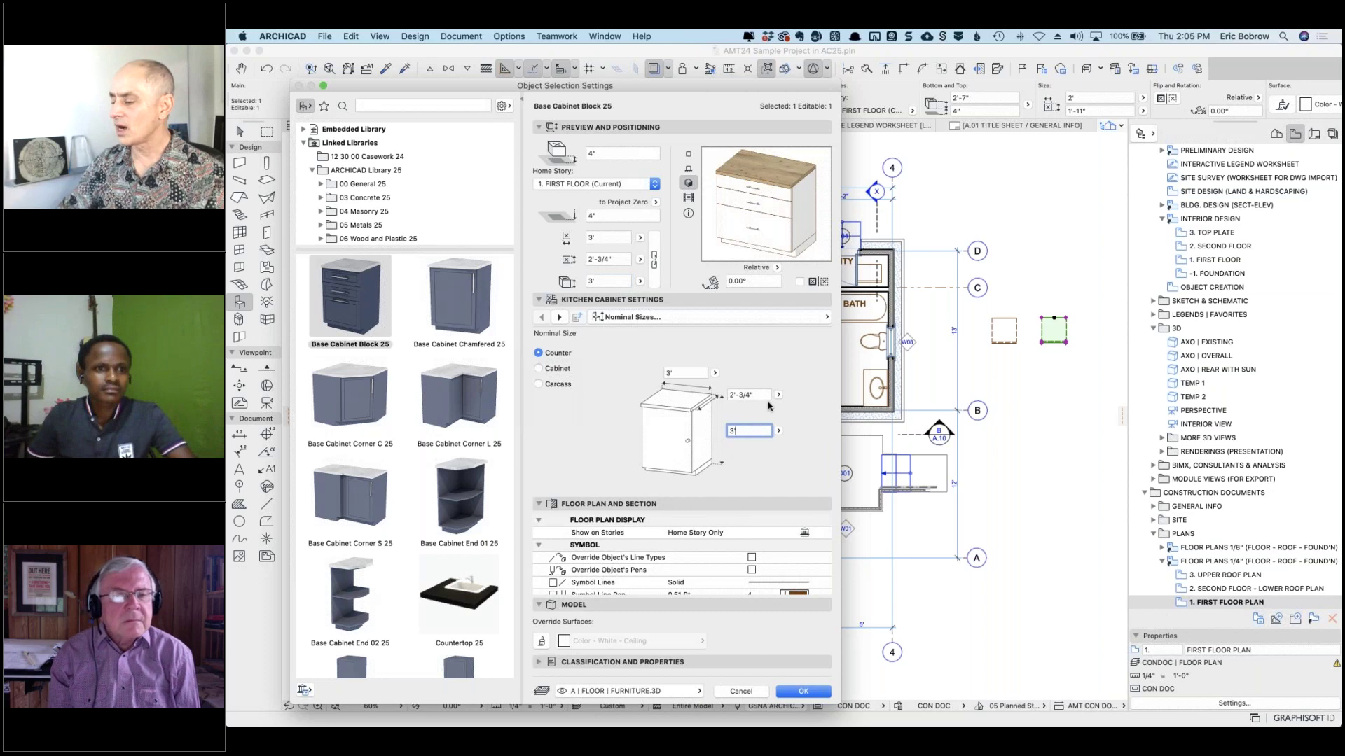
left_click(744, 395)
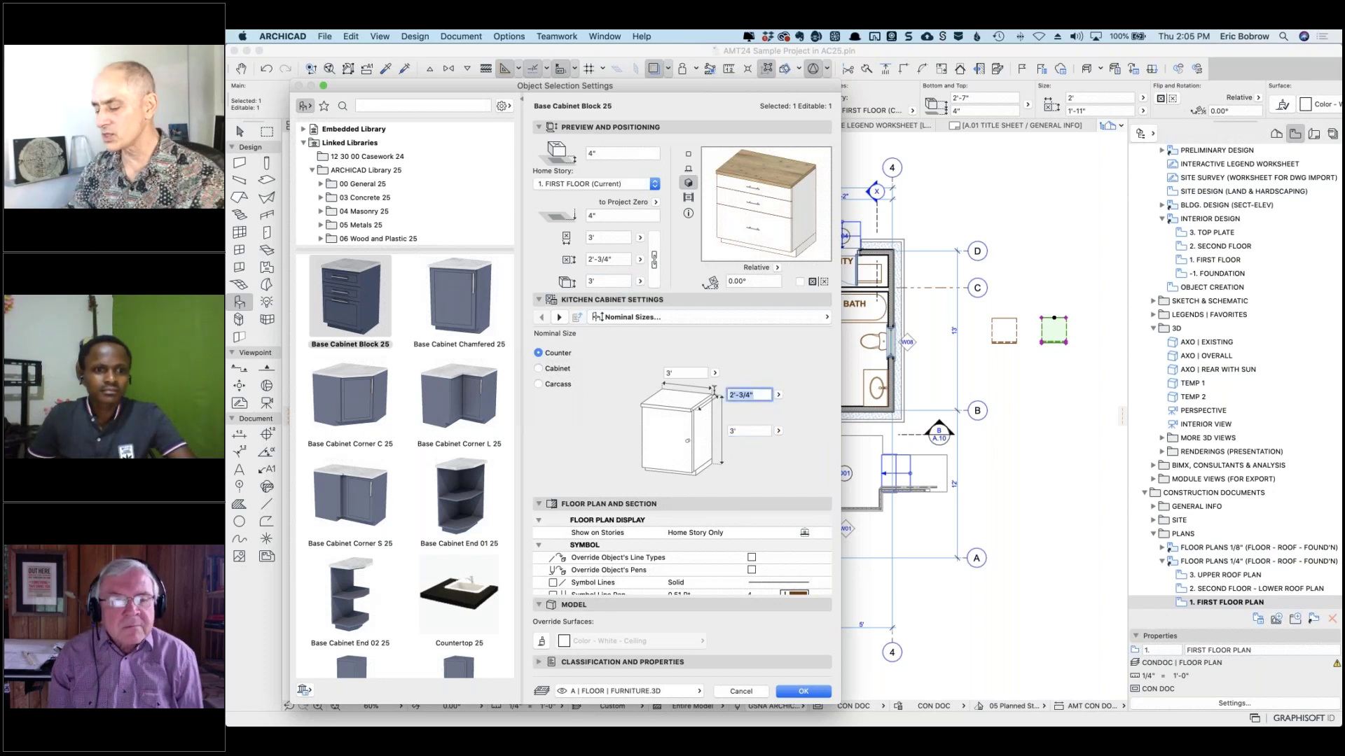
type("2'")
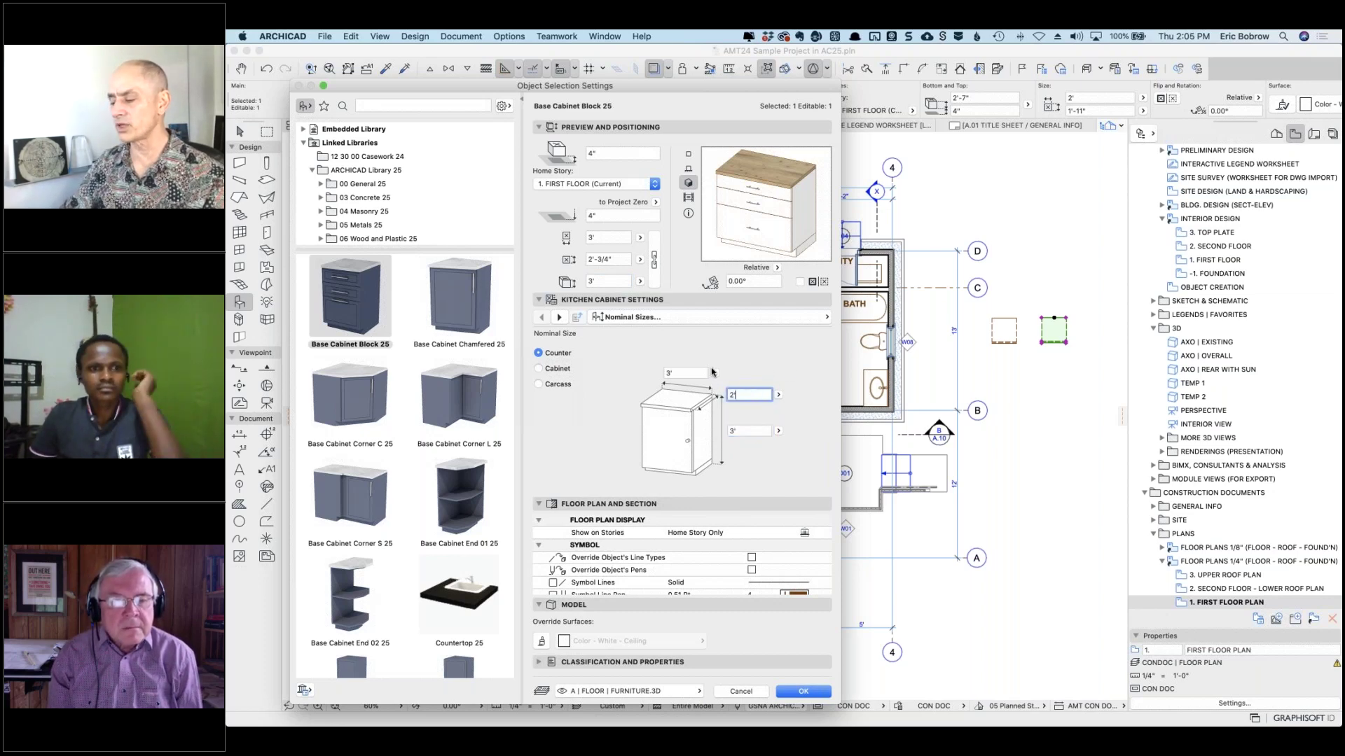
left_click(753, 393)
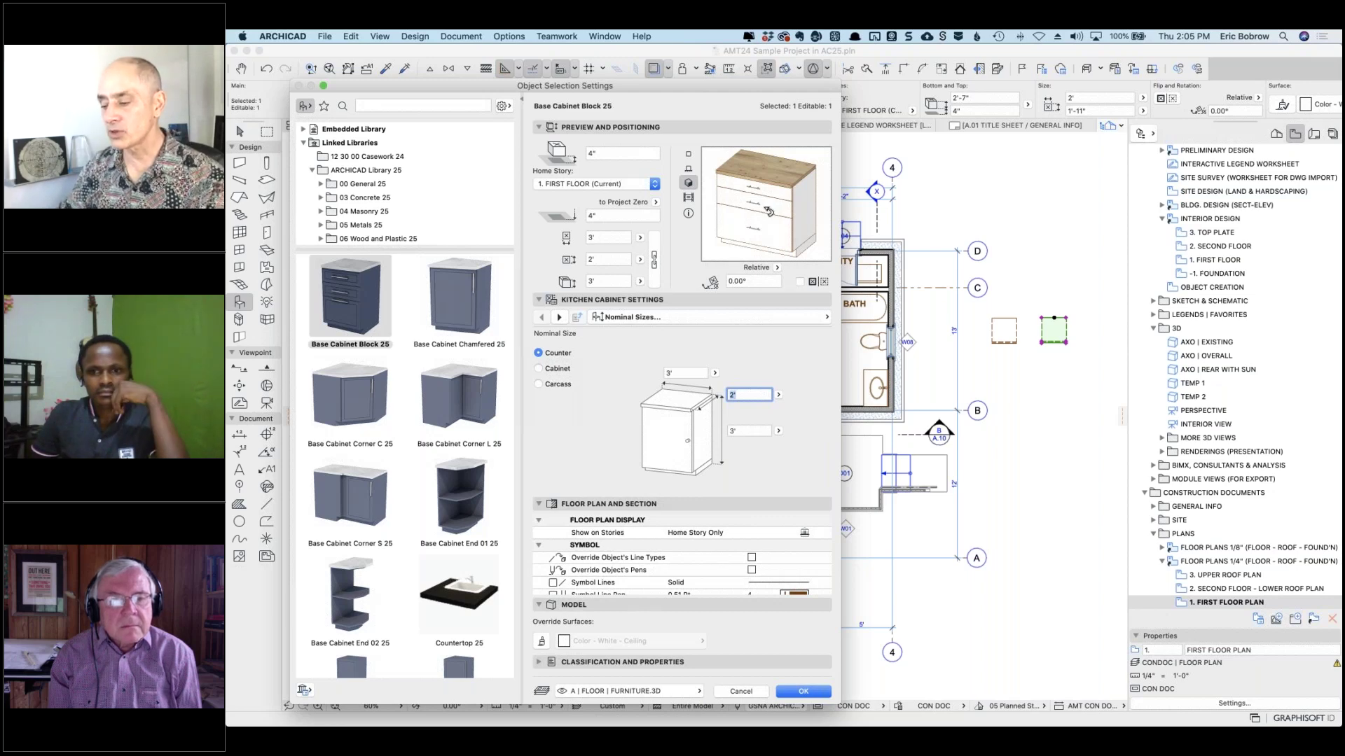
Try a single segment in the cabinet's segment geometry and settle on 2 segments.
left_click(560, 318)
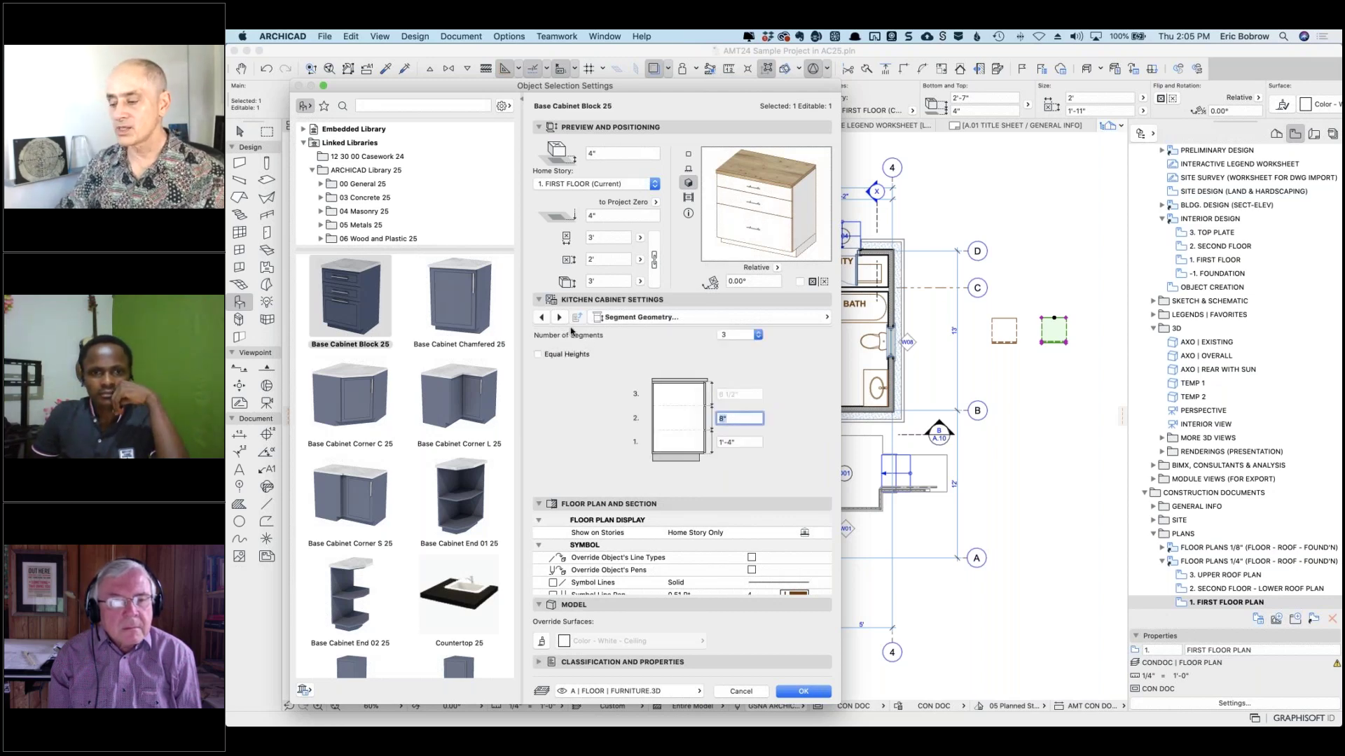
left_click_drag(765, 227, 818, 206)
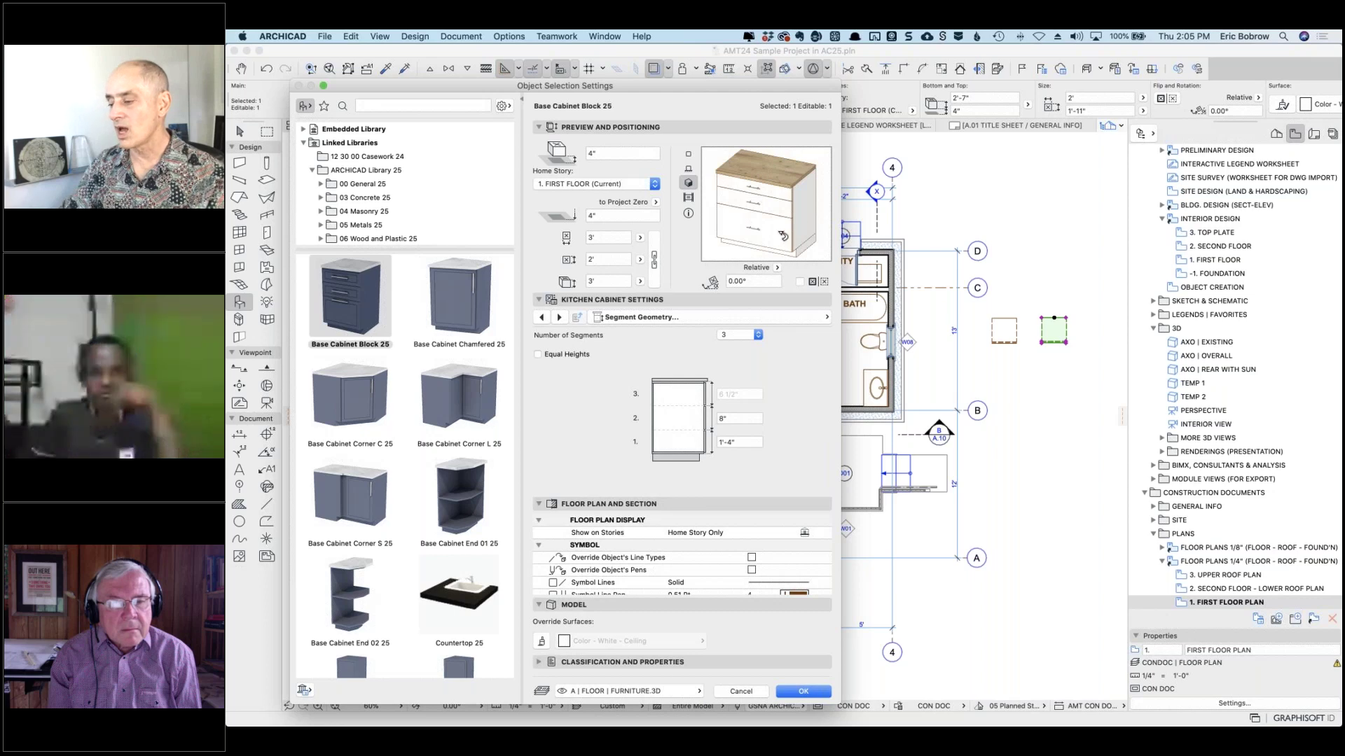
left_click(757, 335)
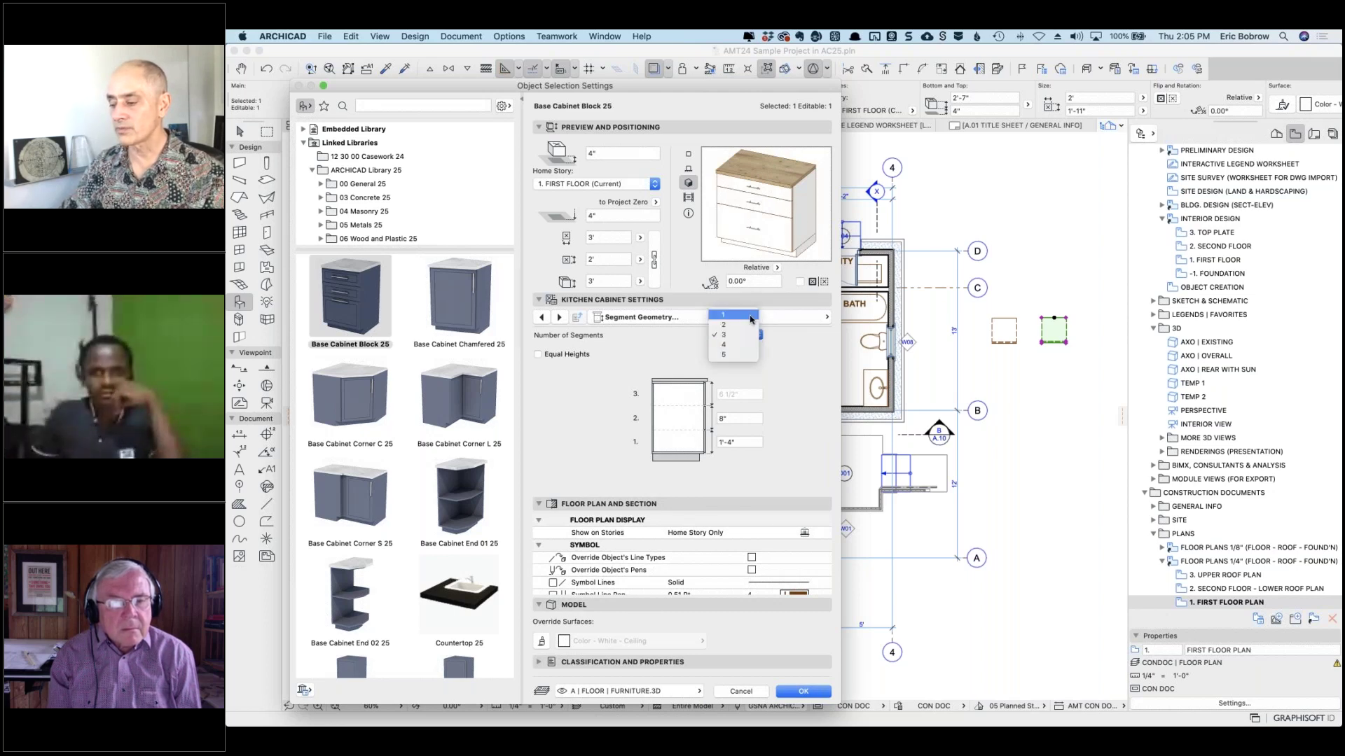
left_click(751, 319)
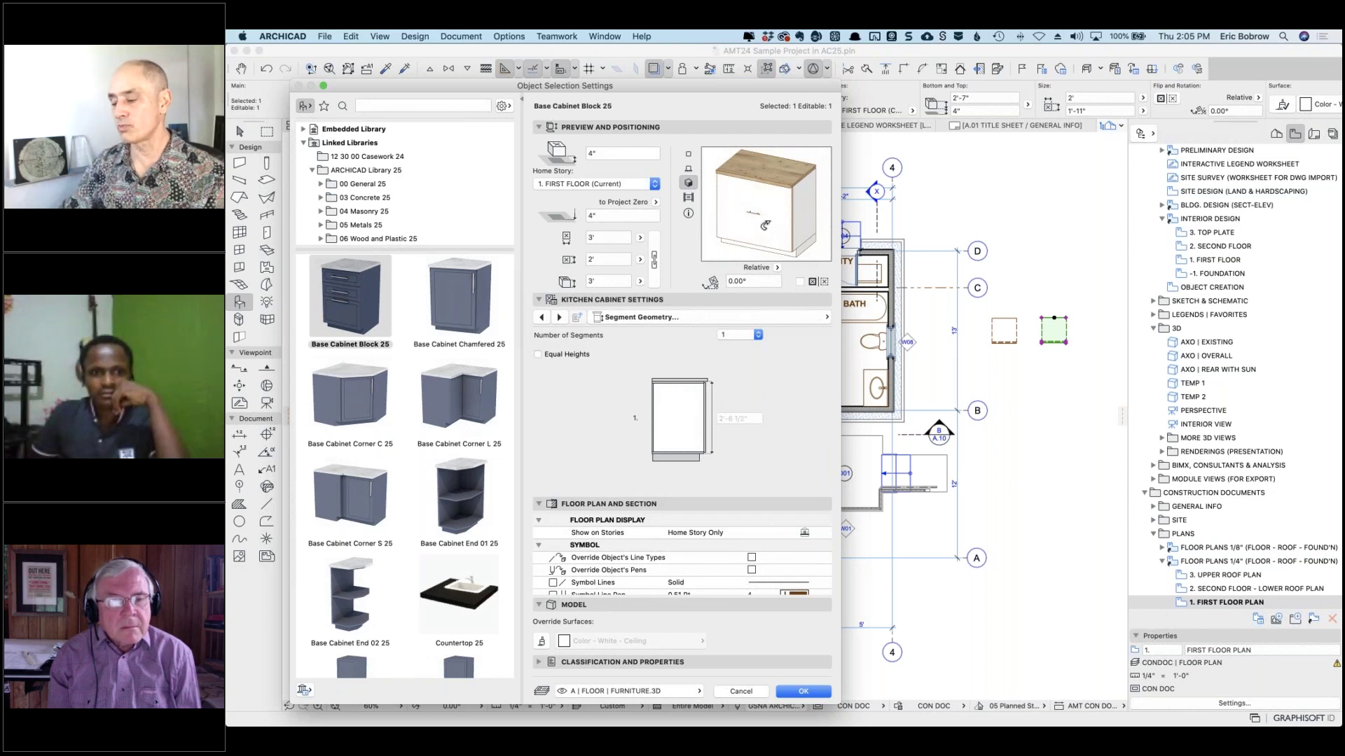
left_click(759, 337)
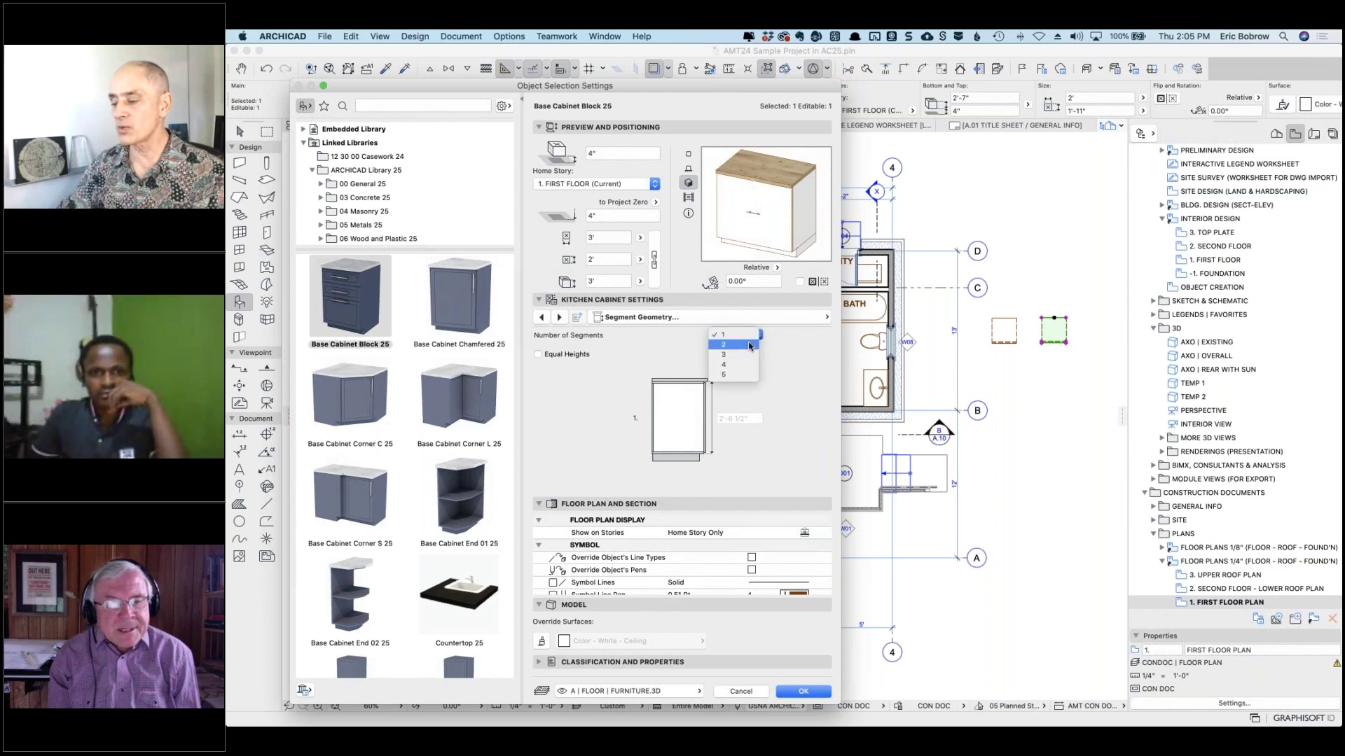
left_click(749, 345)
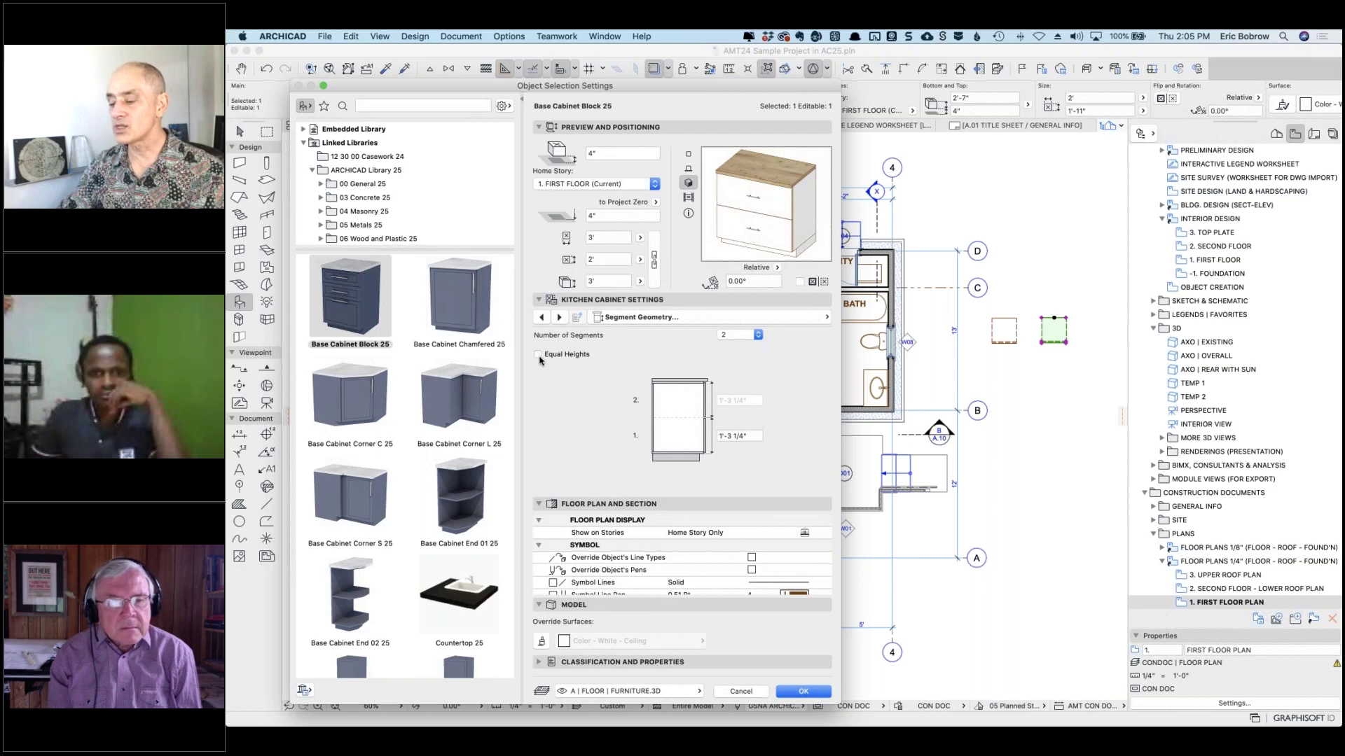
Try a height of 1'-8" for the cabinet's lower segment and settle on 1'-10".
left_click(748, 436)
type("1'8")
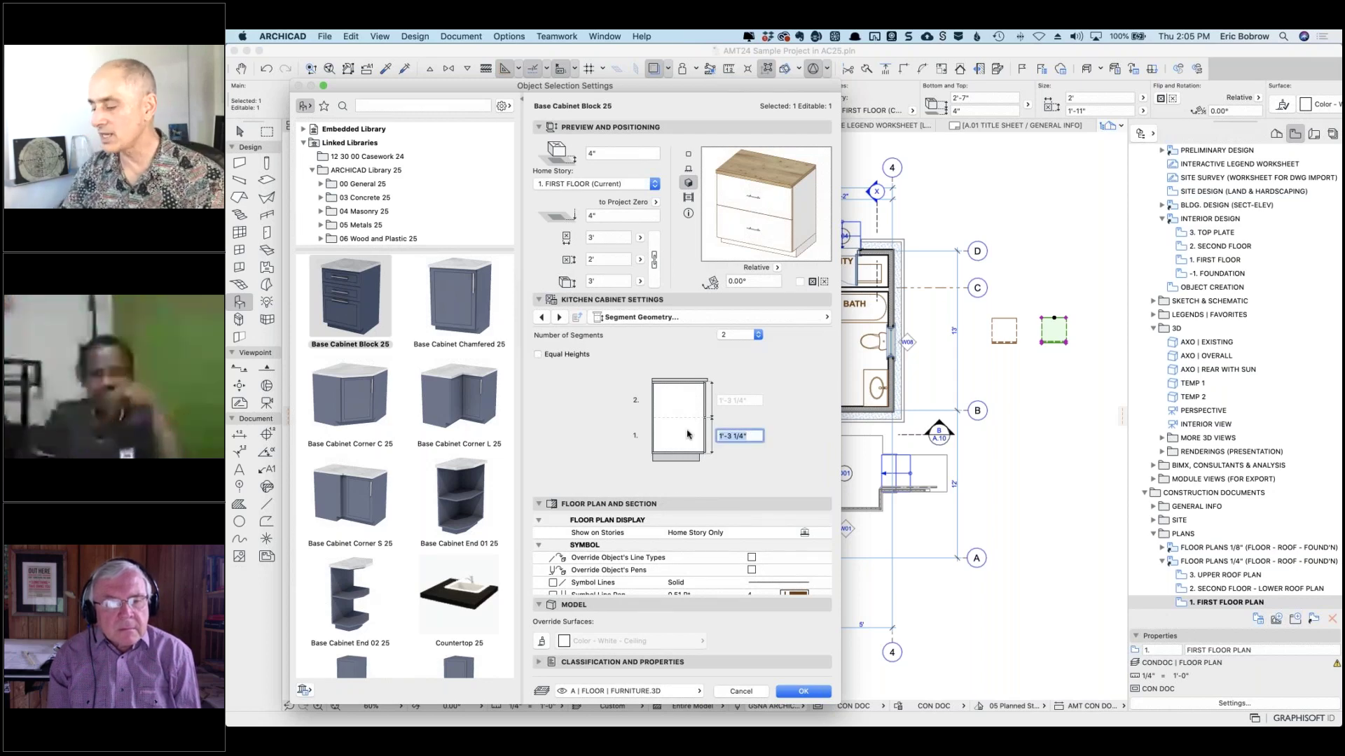
key("Return")
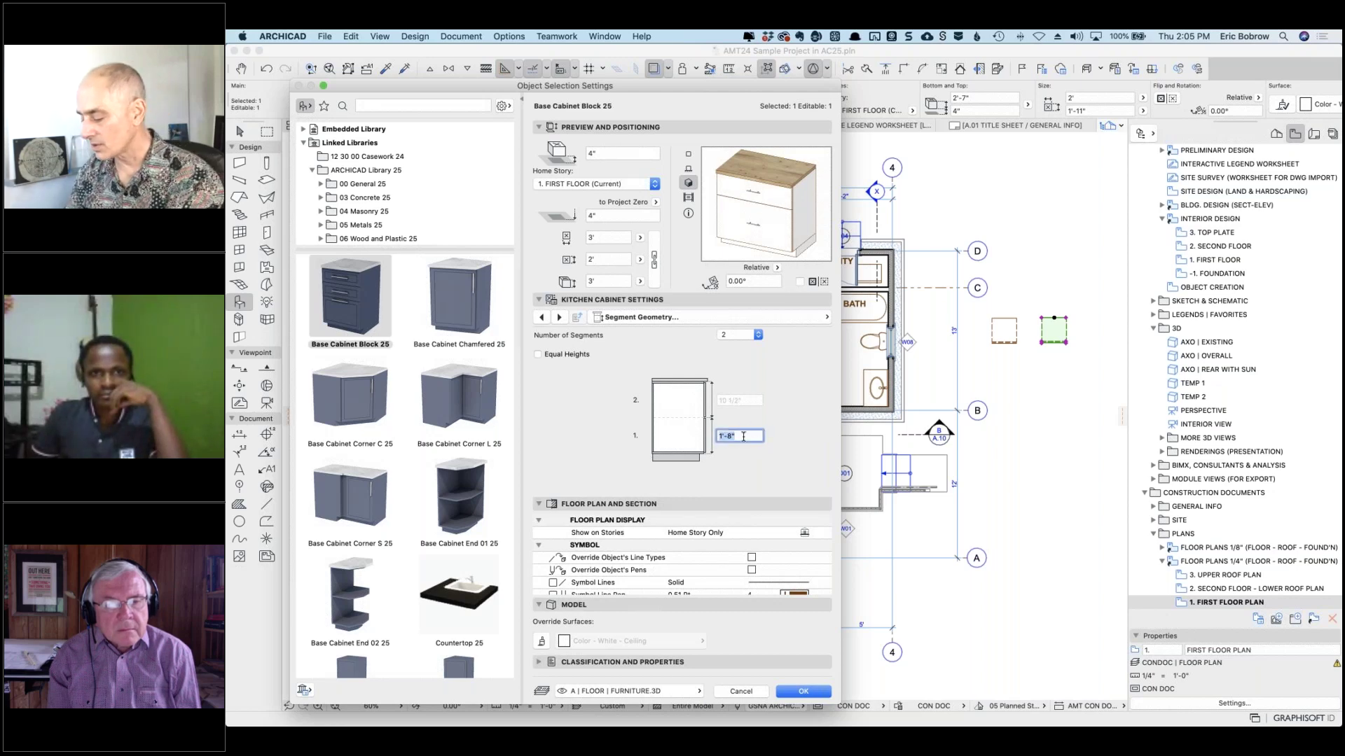
type("1'10")
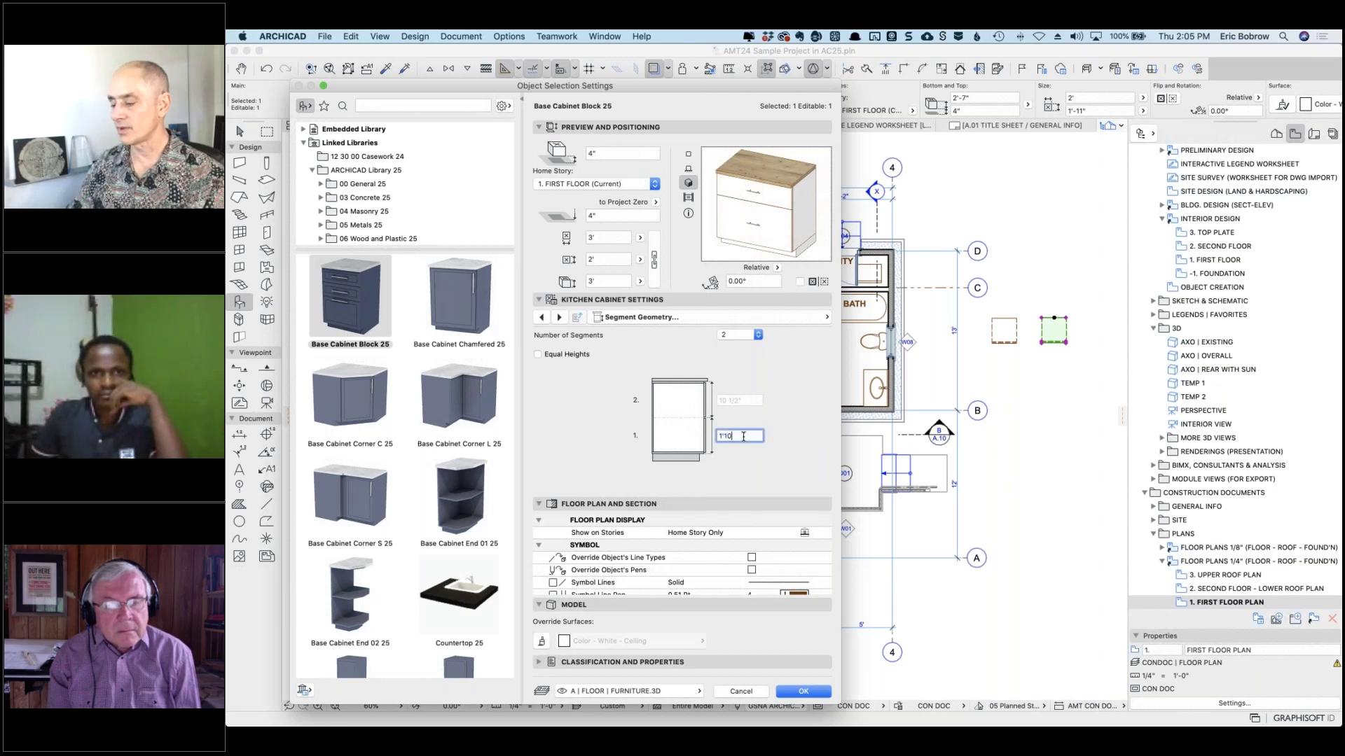
key("Tab")
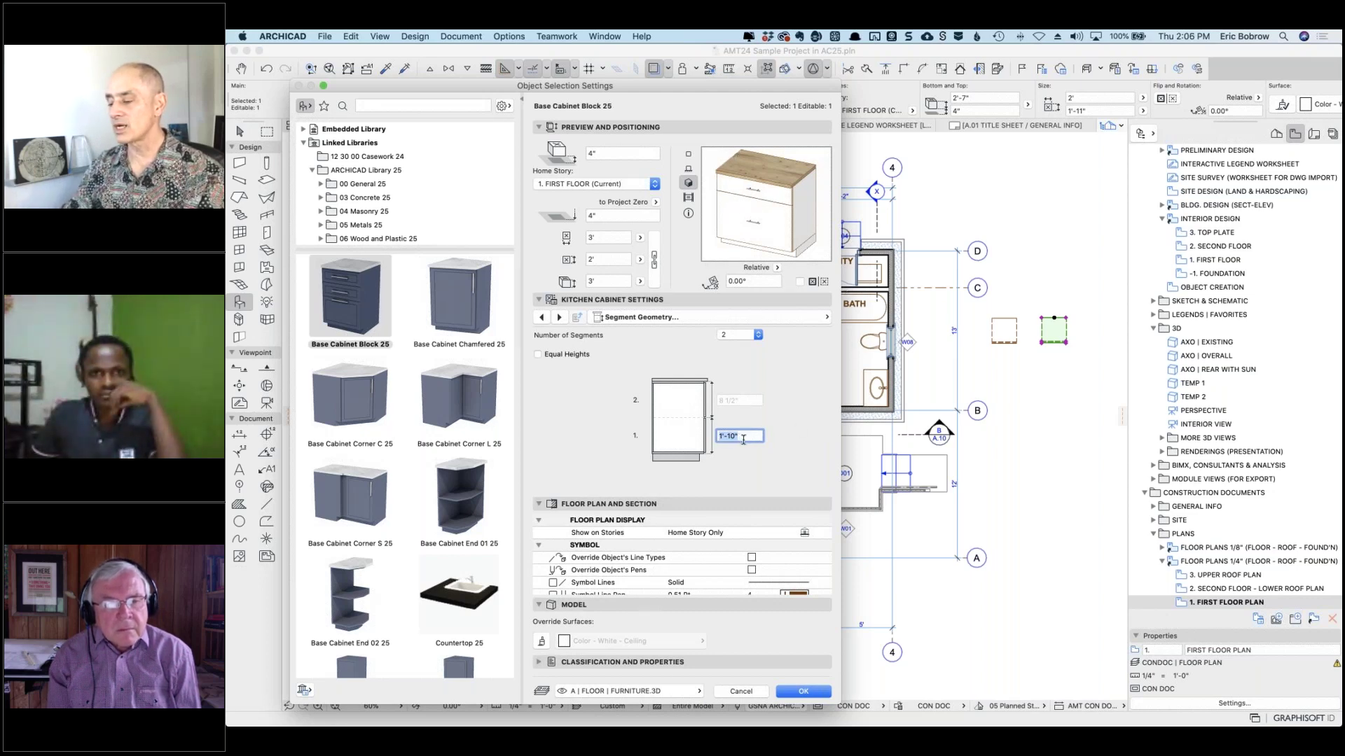
Turn off Uniform Functions in the segment details and set segment 1's type to Door.
left_click(559, 317)
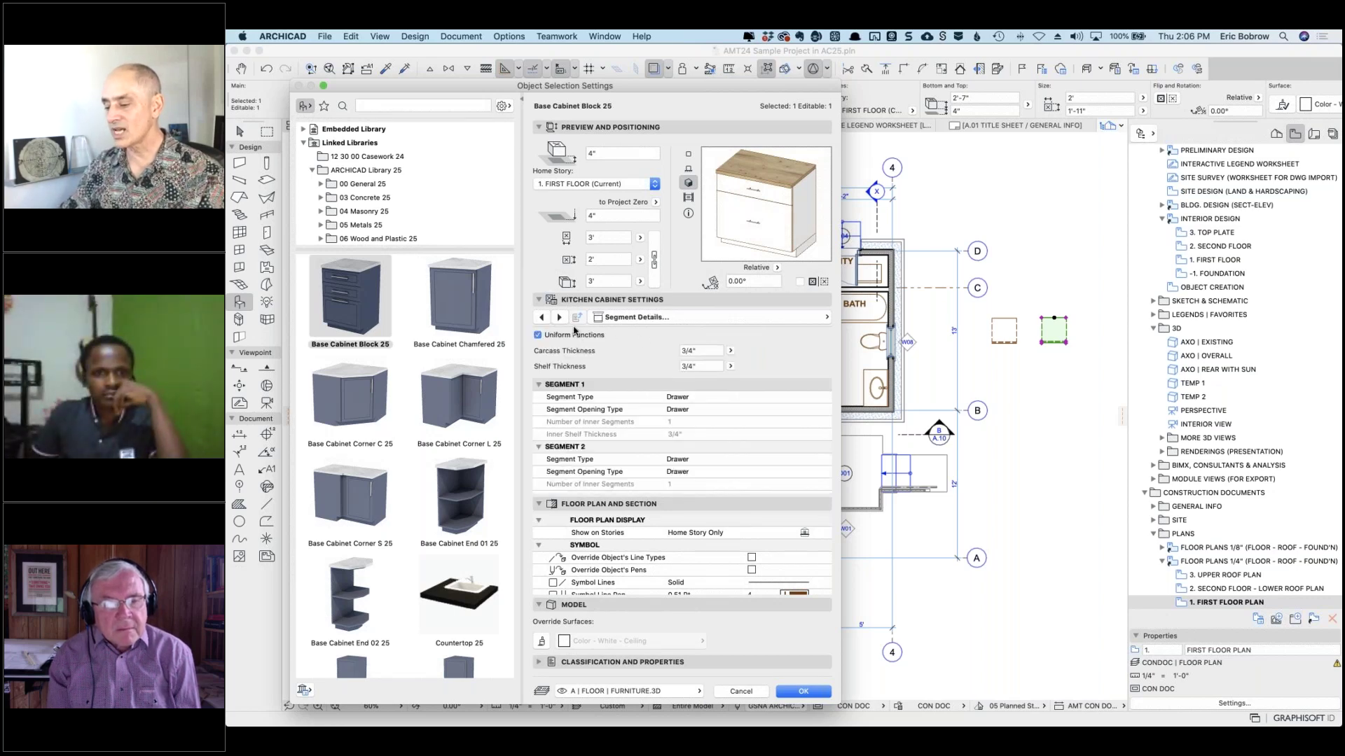
left_click(539, 336)
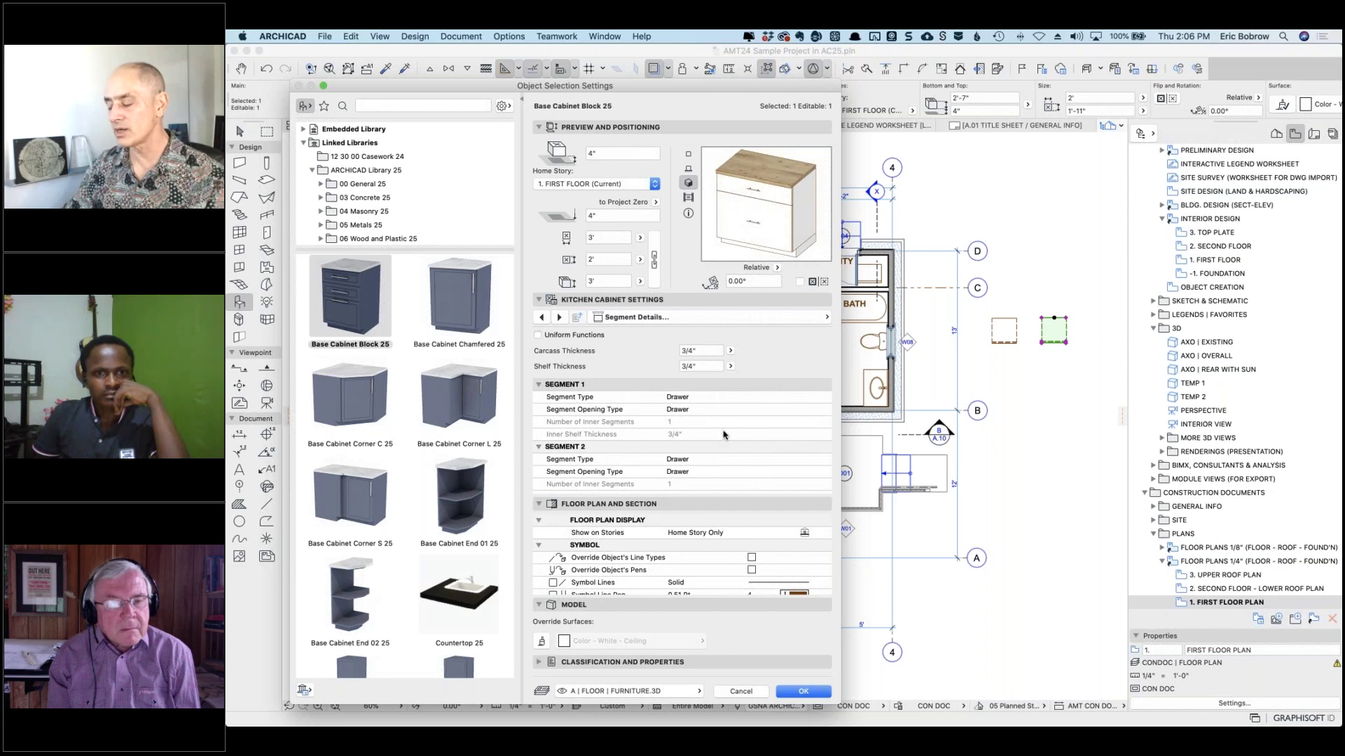
left_click(700, 398)
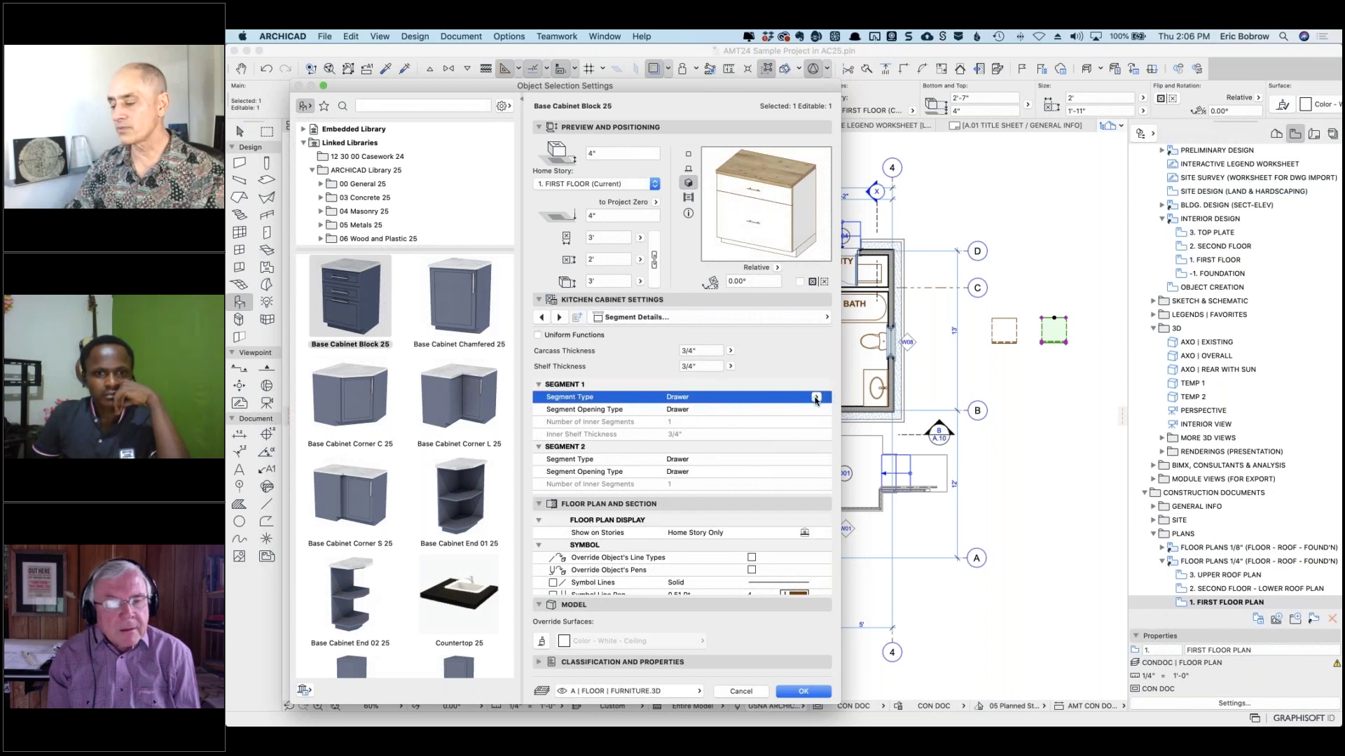
left_click(815, 398)
left_click(842, 417)
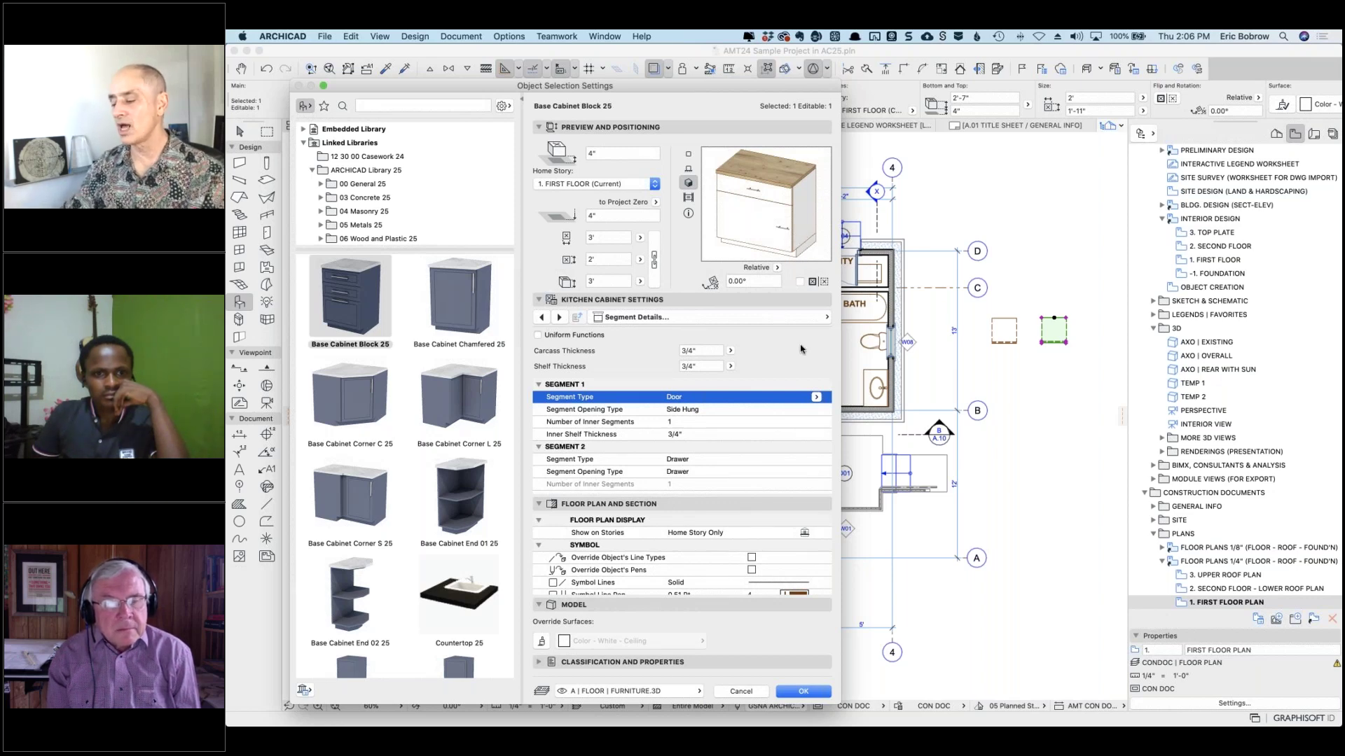
Set segment 1's opening type to Double Hung.
left_click(685, 413)
left_click(817, 412)
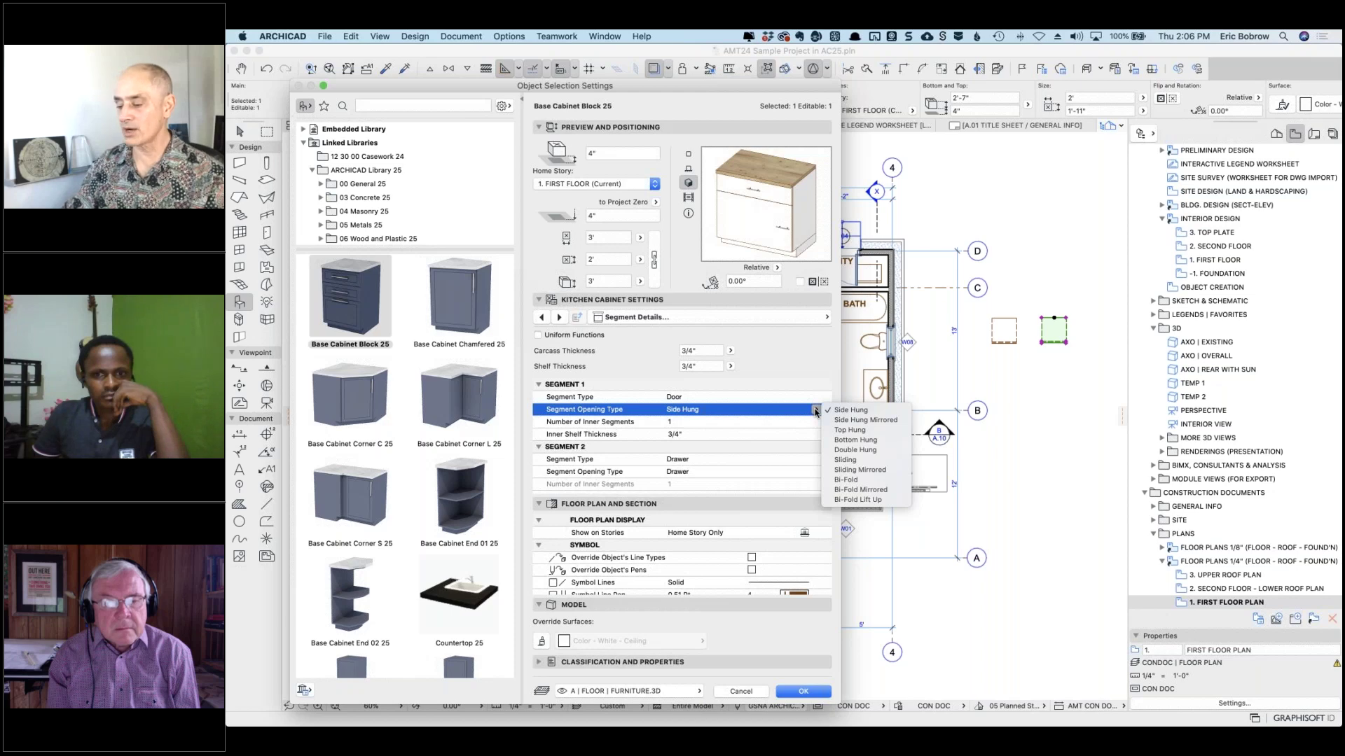
left_click(859, 450)
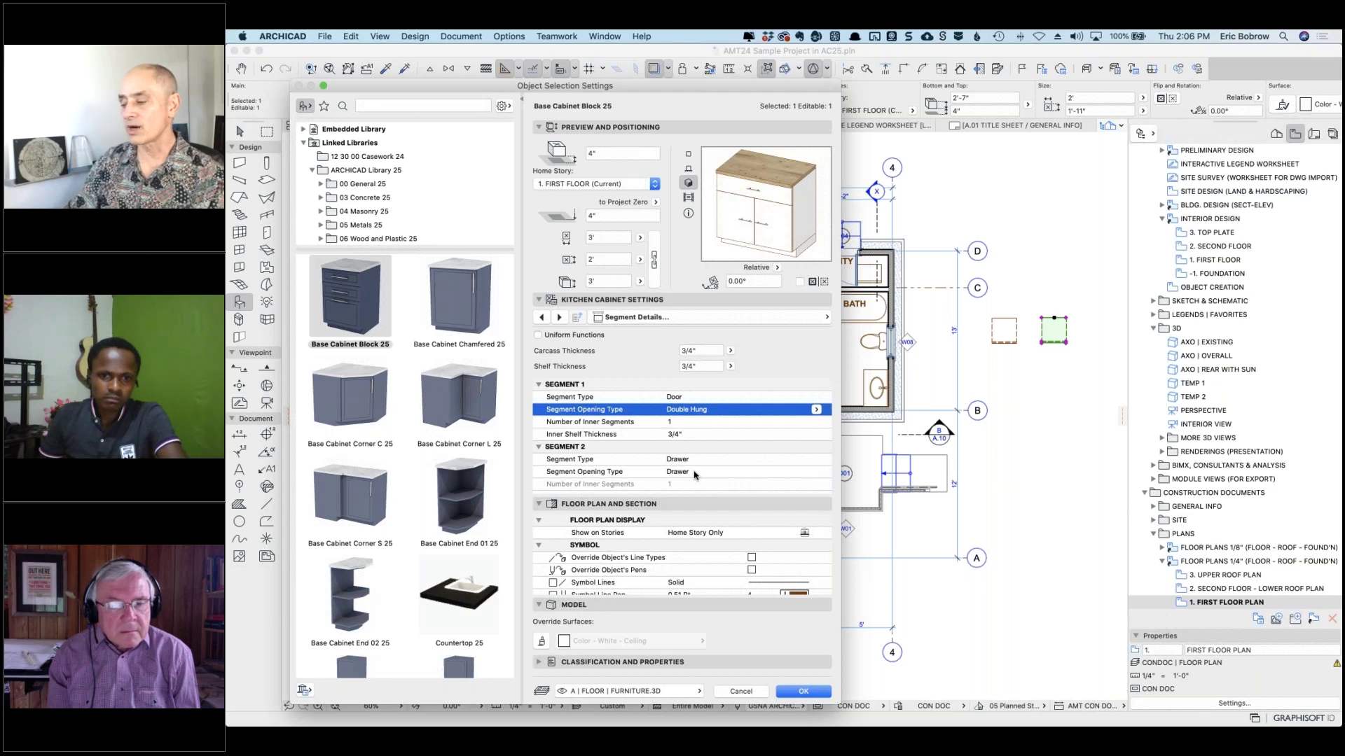
Review the segment types available for segment 2, keeping it as Drawer.
left_click(741, 461)
left_click(816, 460)
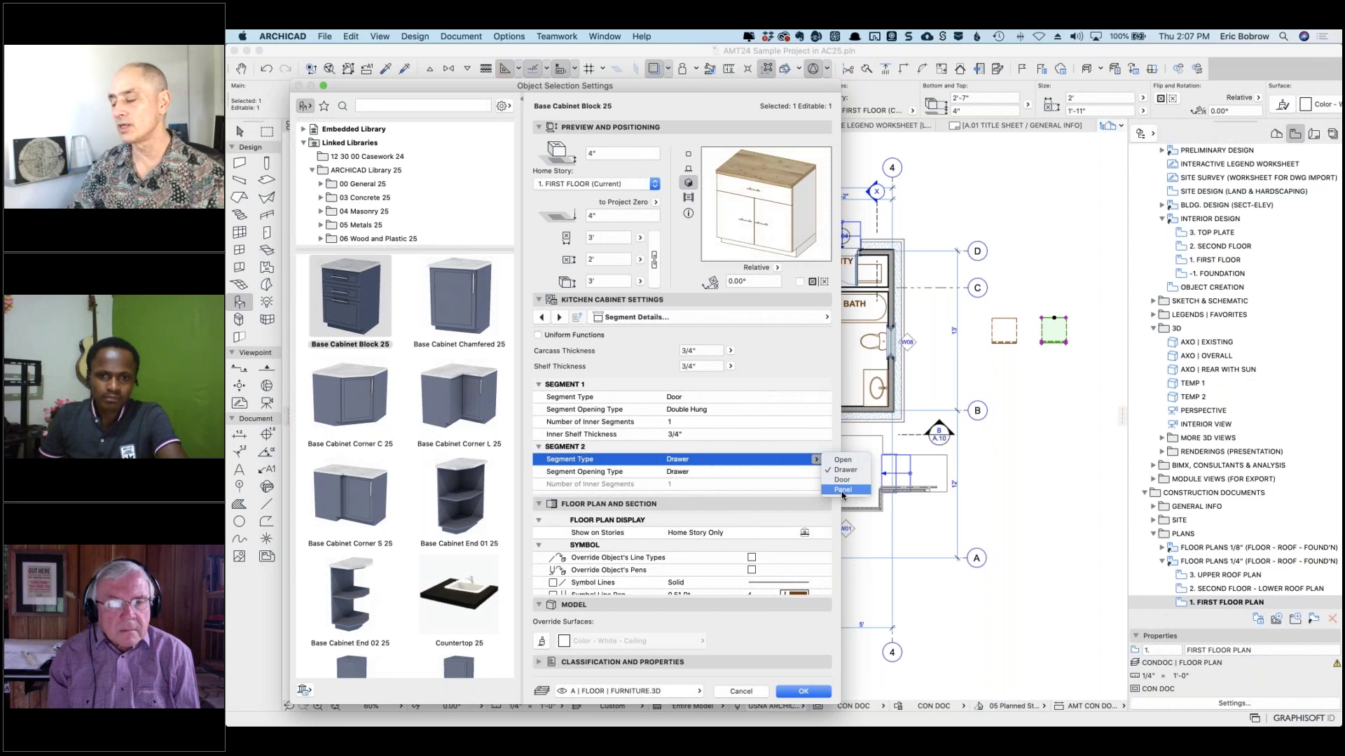
left_click(776, 349)
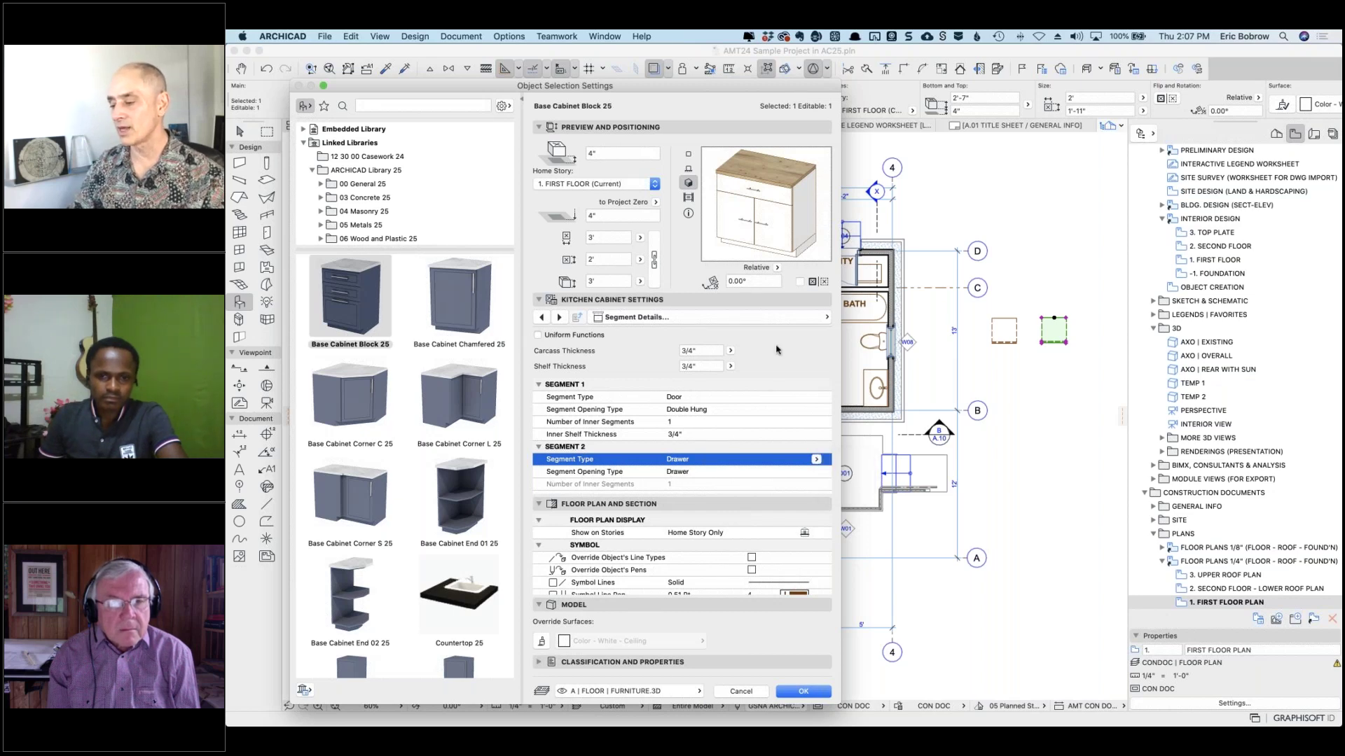
Add a sink to the cabinet's counter in the component settings.
left_click(560, 317)
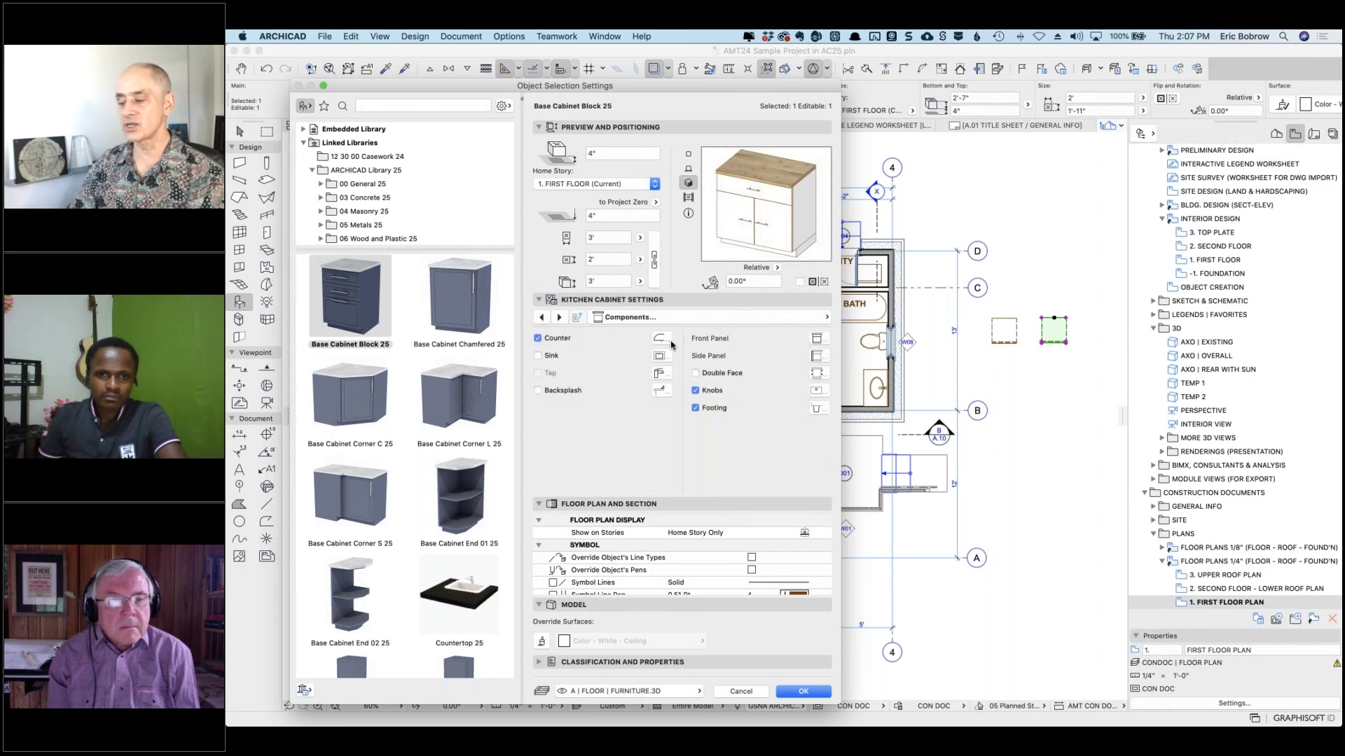
left_click(538, 356)
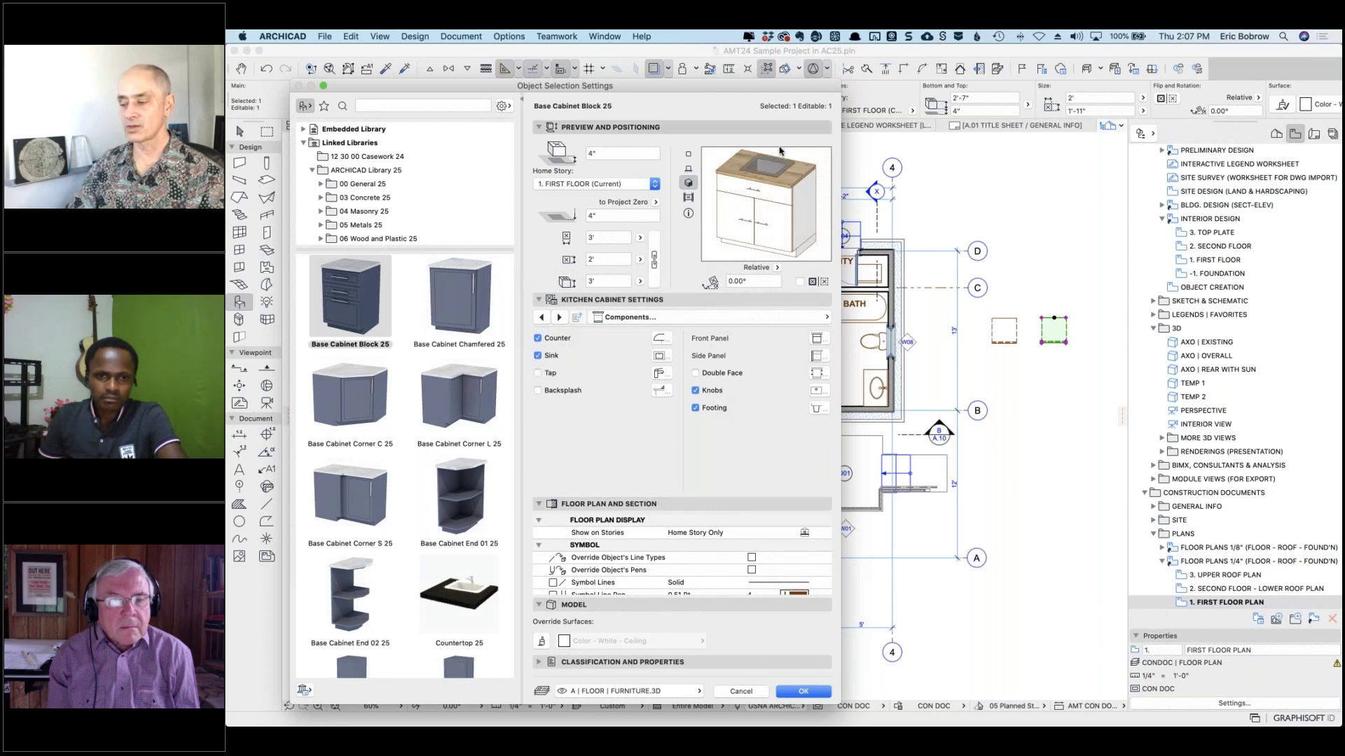
Add a tap to the cabinet's counter and set the sink's style to Style 2.
left_click(538, 373)
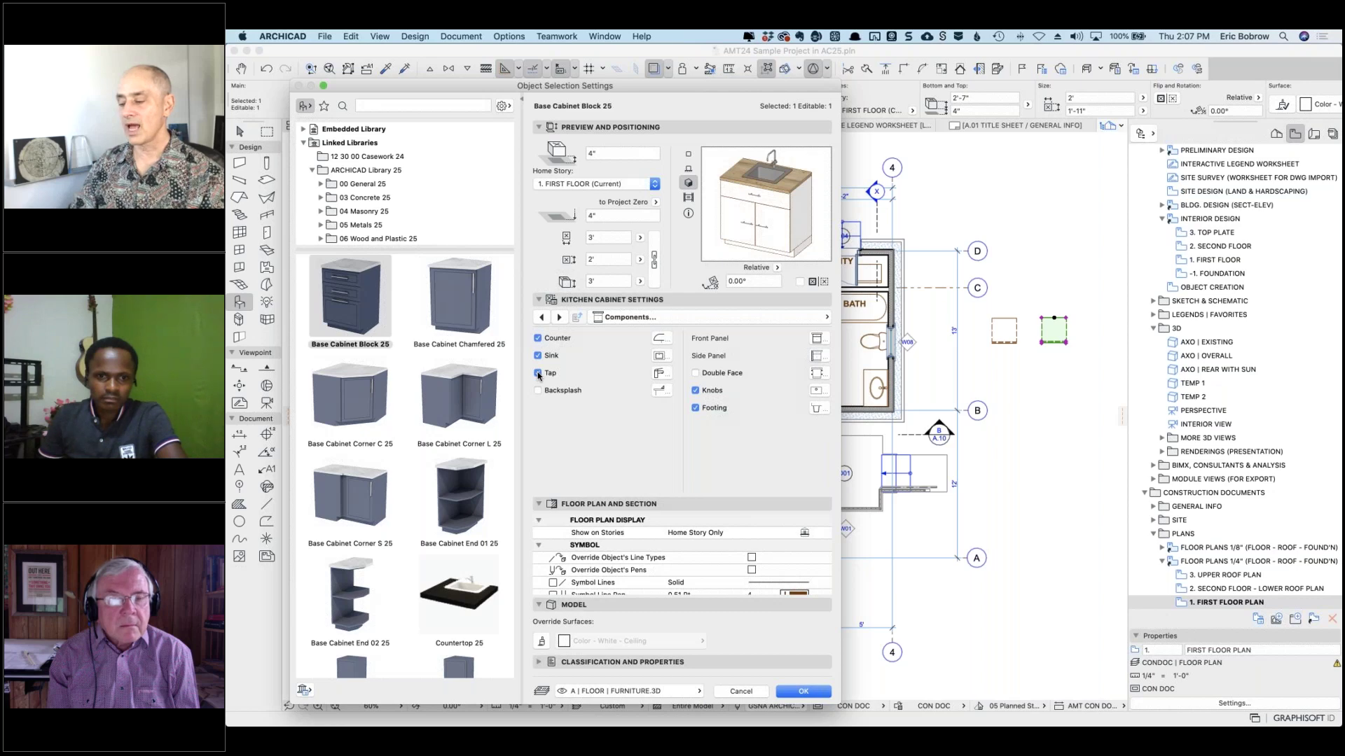
left_click(662, 356)
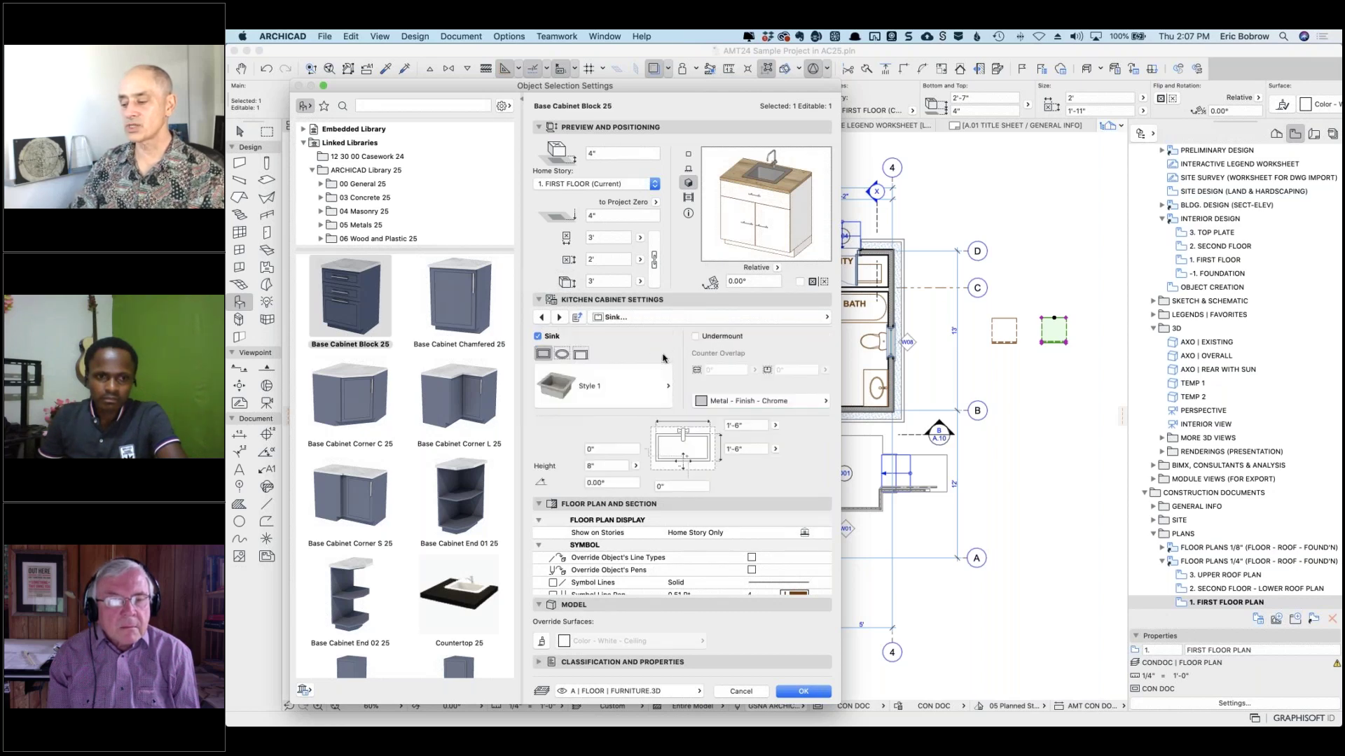
left_click(620, 317)
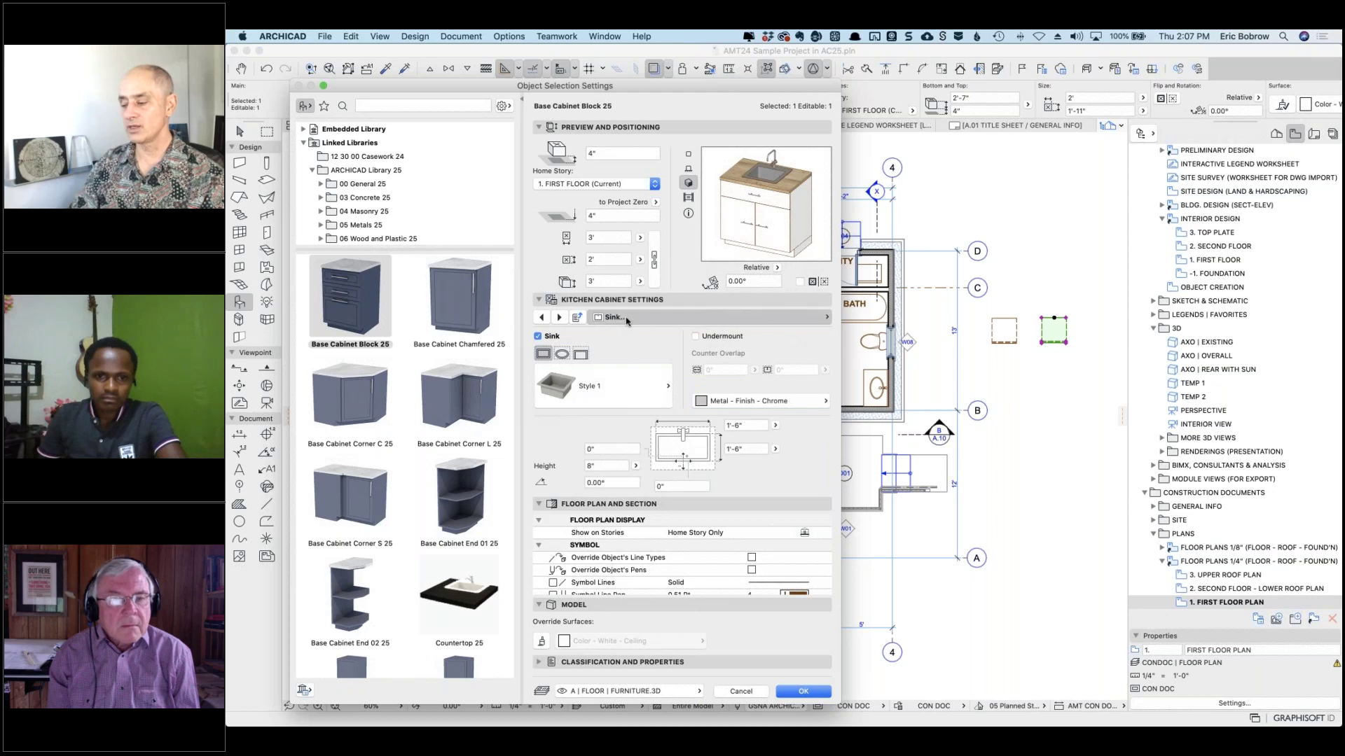
left_click(807, 369)
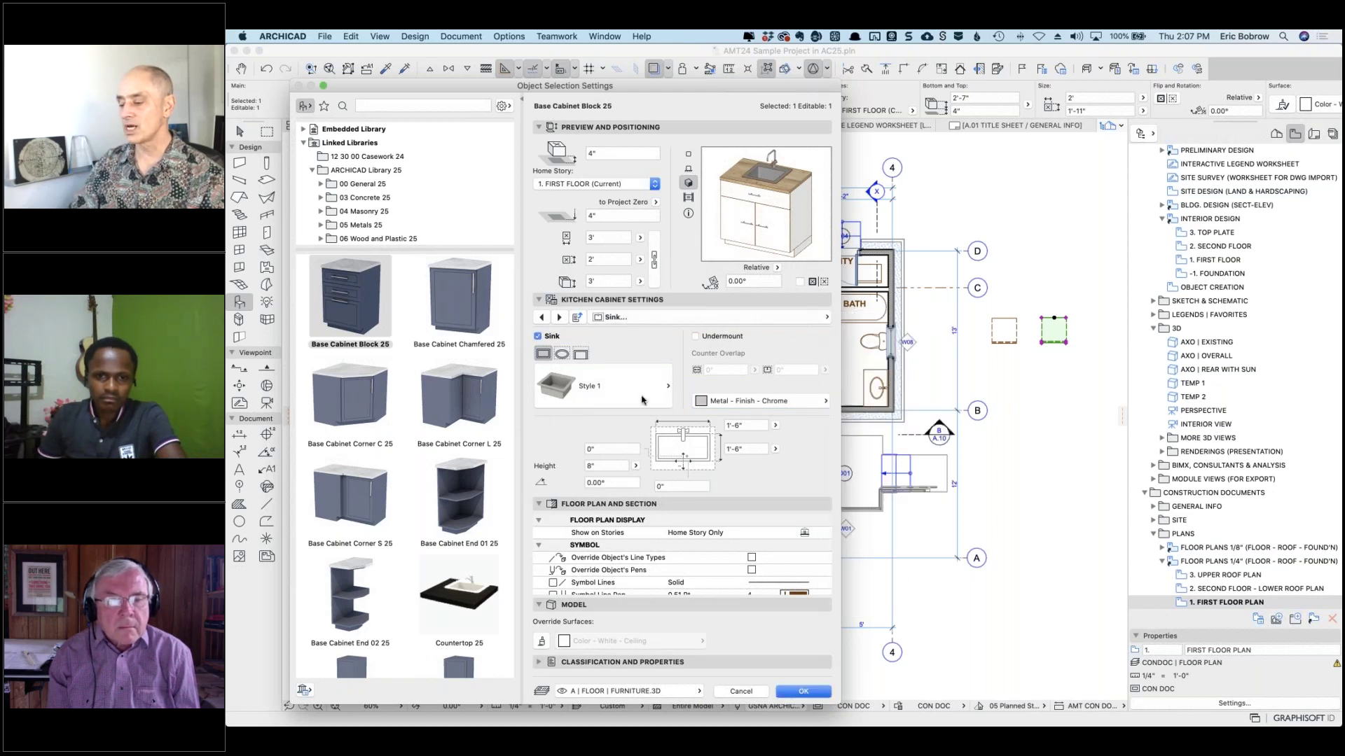
left_click(619, 396)
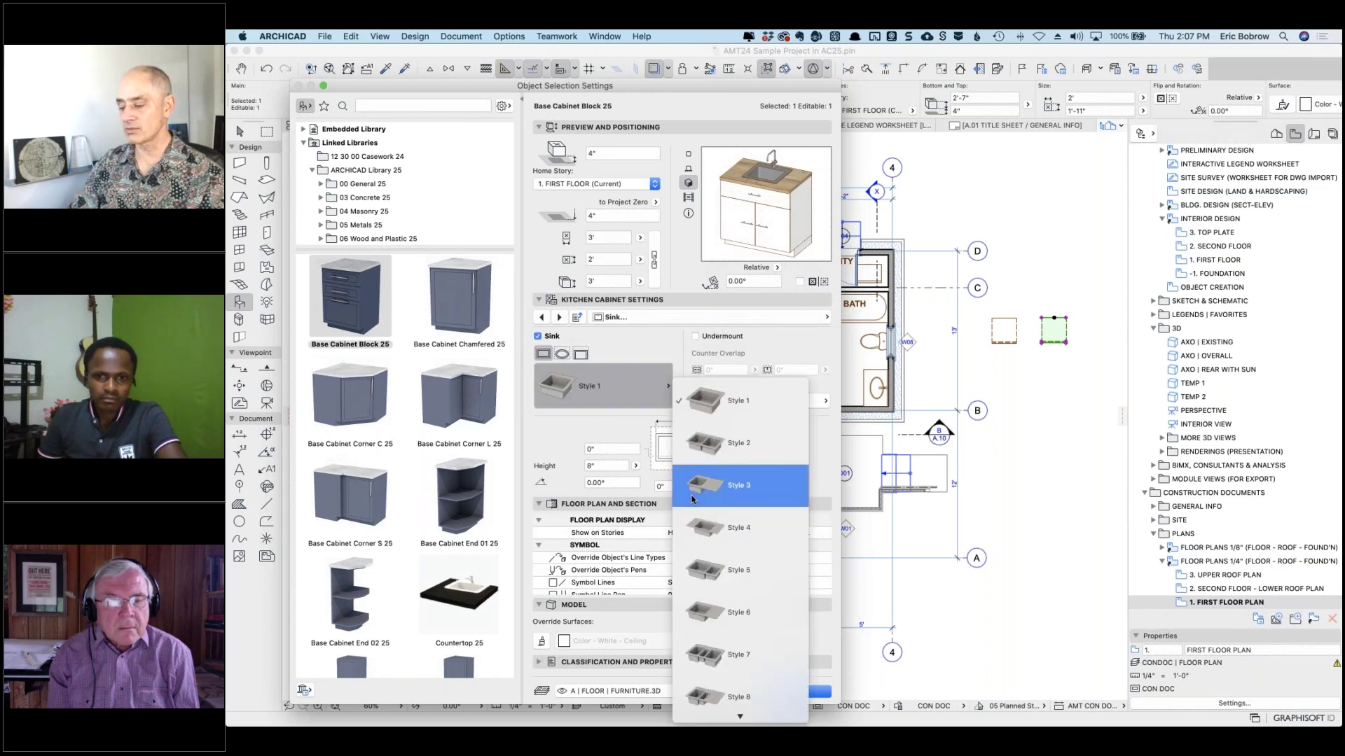
left_click(712, 442)
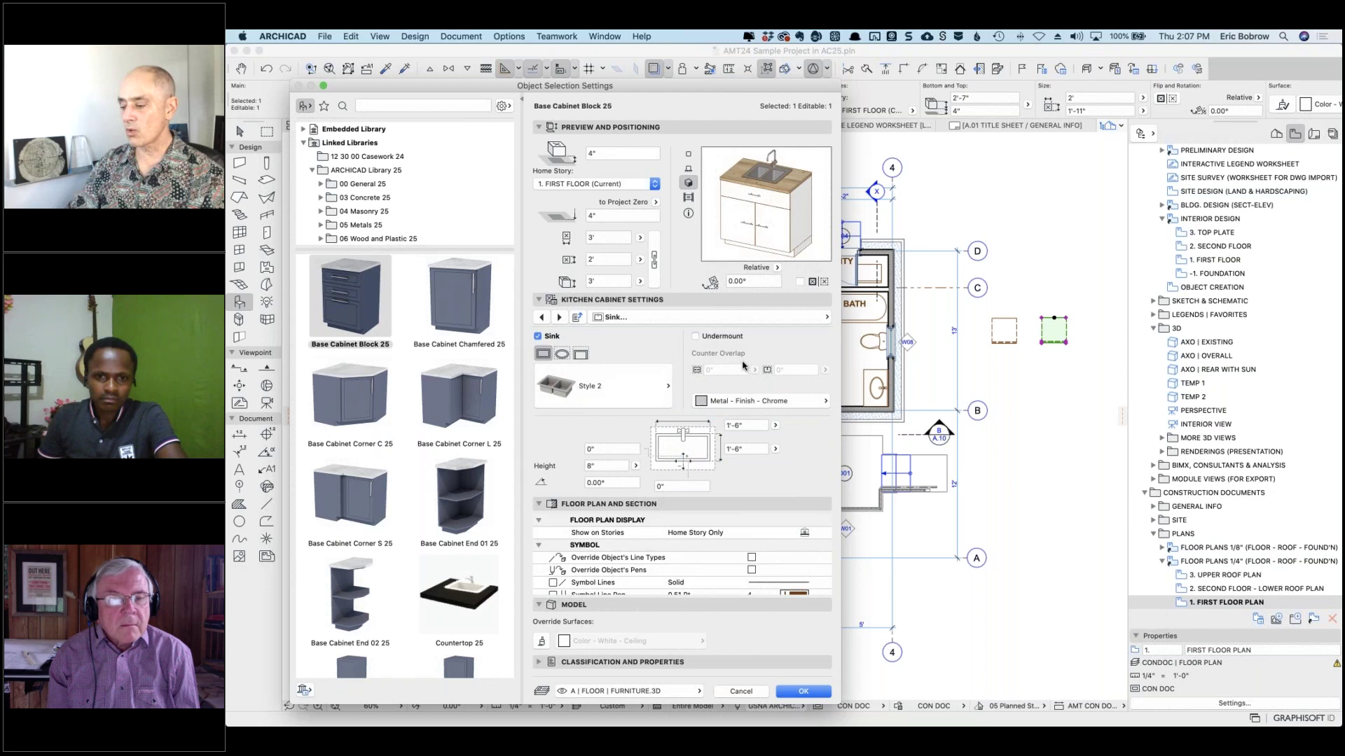
Set the sink's width to 2'.
left_click(733, 425)
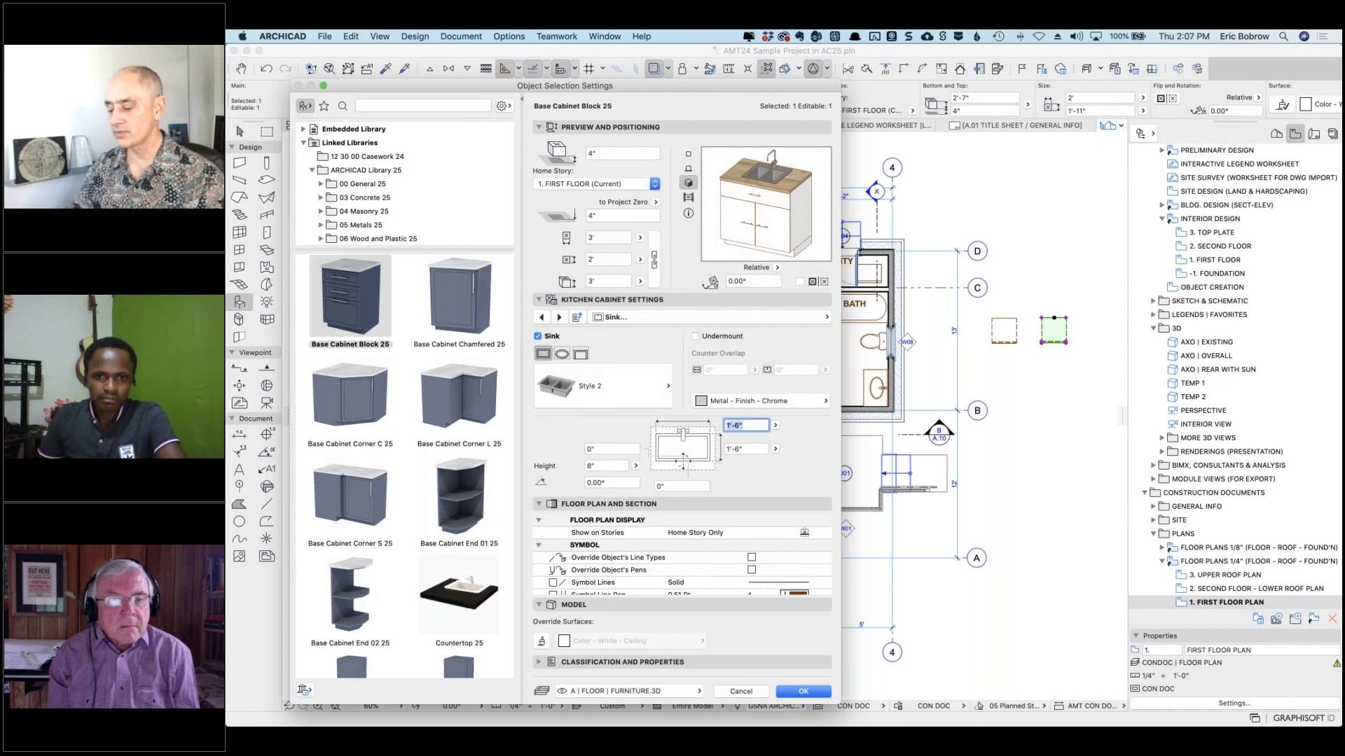
type("2'")
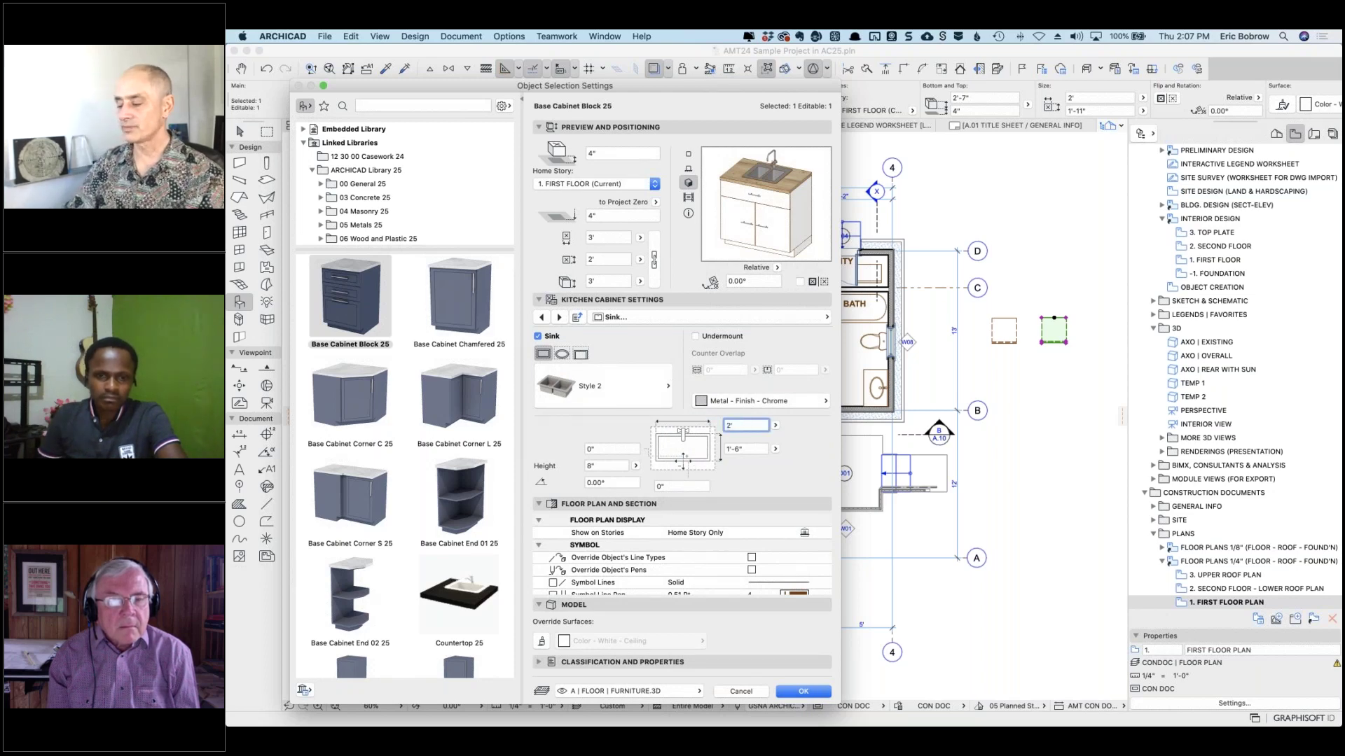
key("Return")
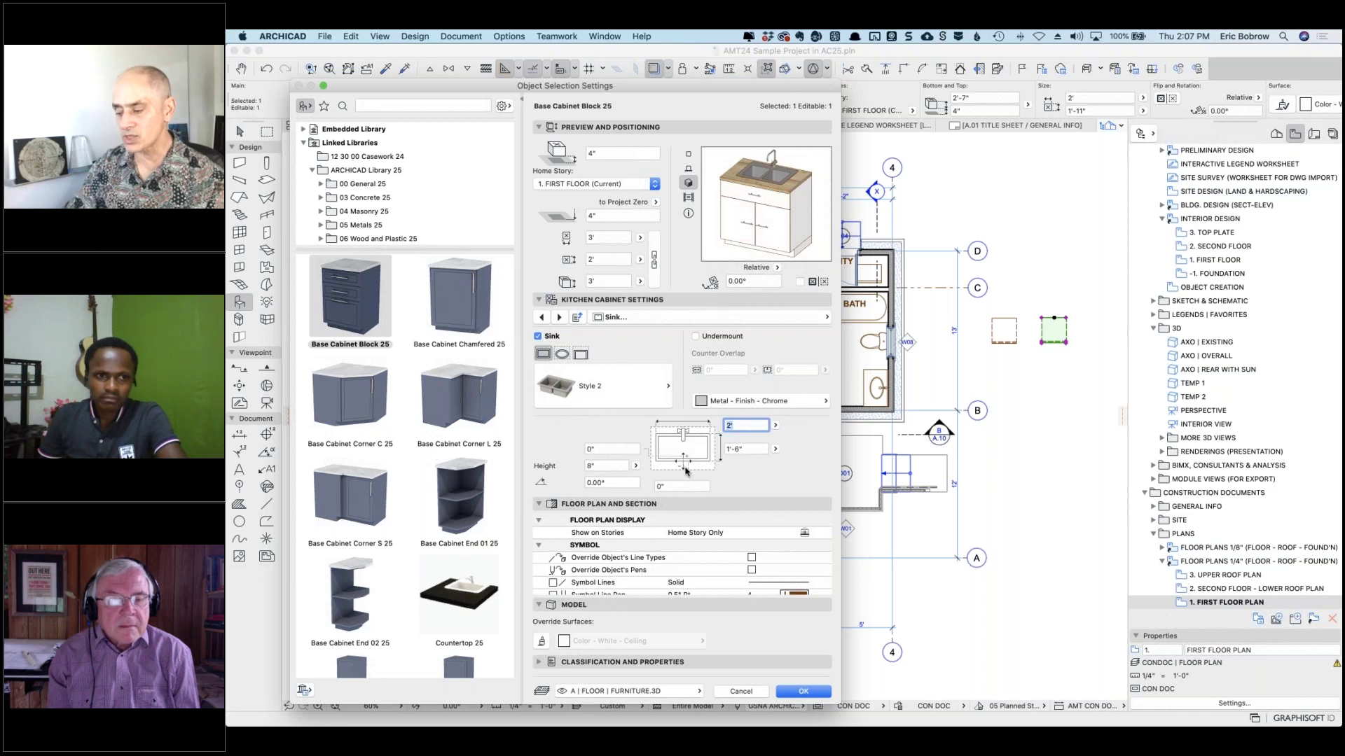
Try a 6" sideways offset for the sink on the counter, and reset the offset to 0".
left_click(659, 484)
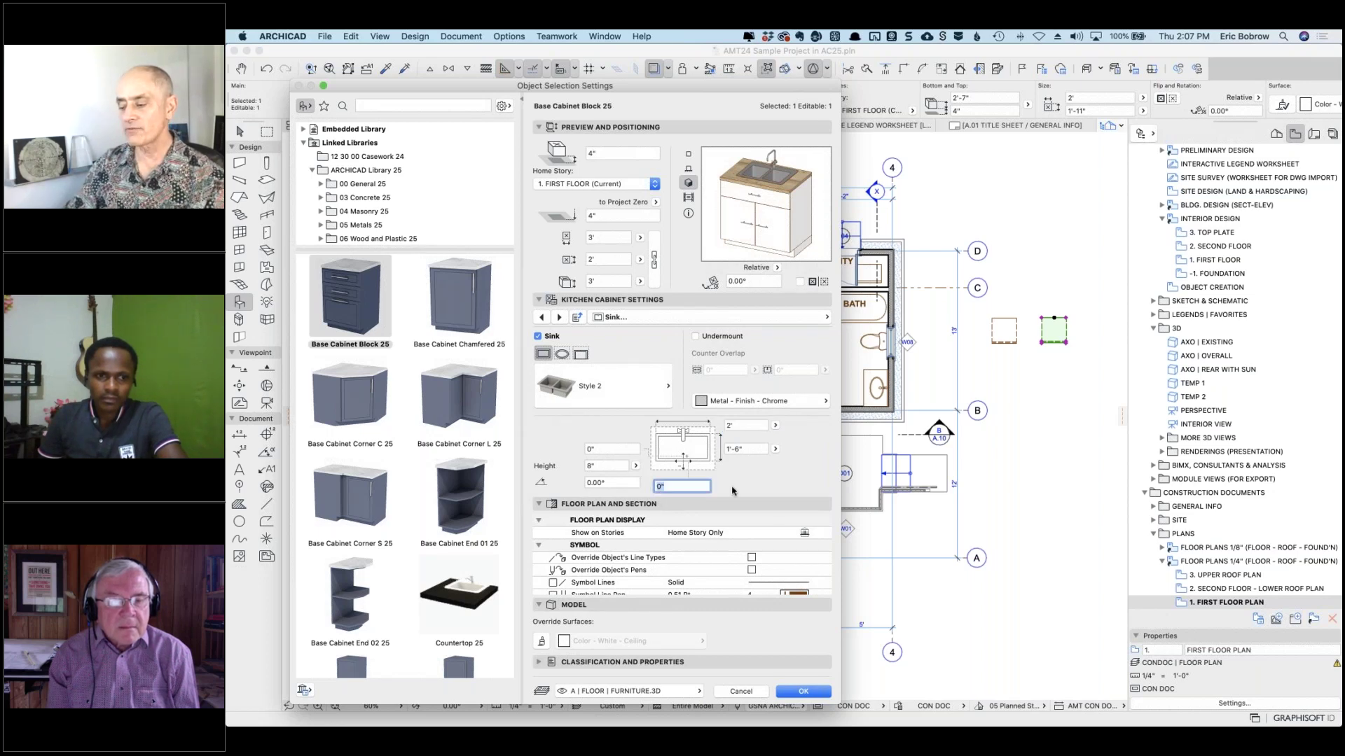
type("6")
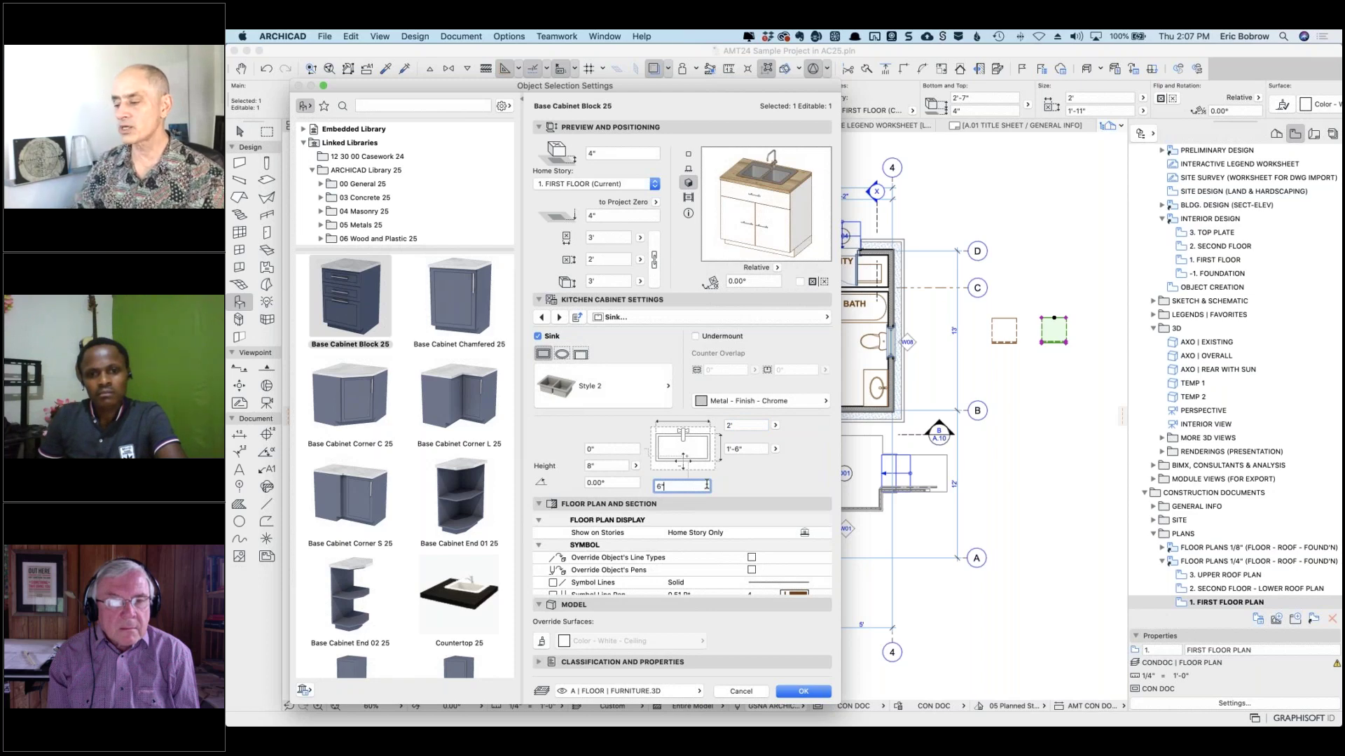
key("Return")
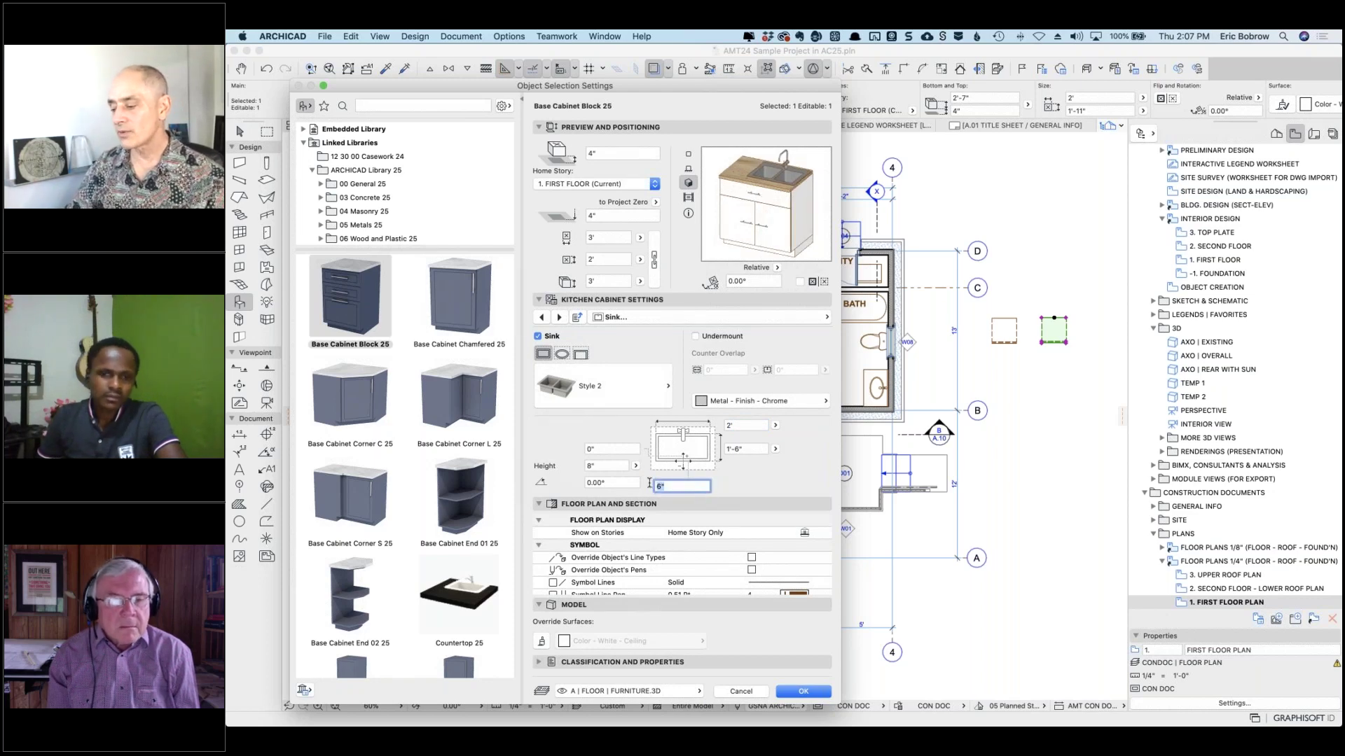
type("0")
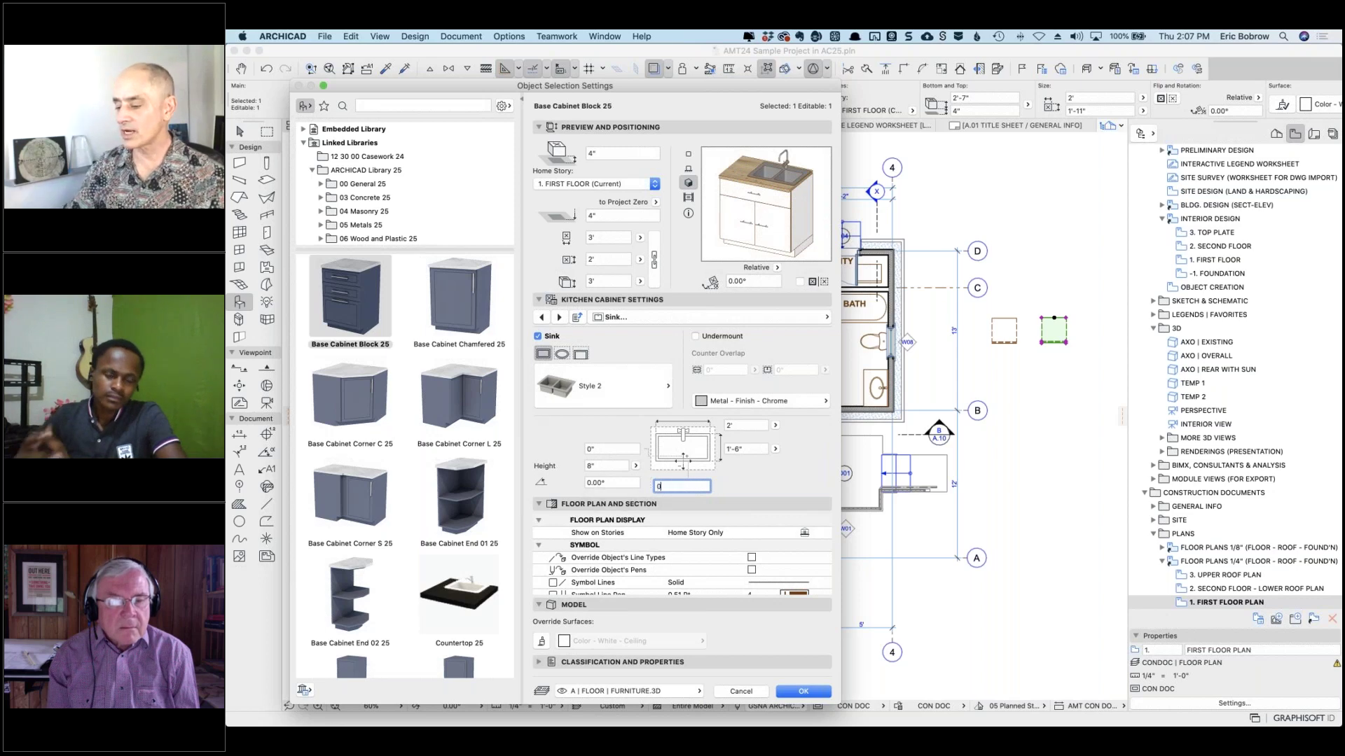
left_click(588, 448)
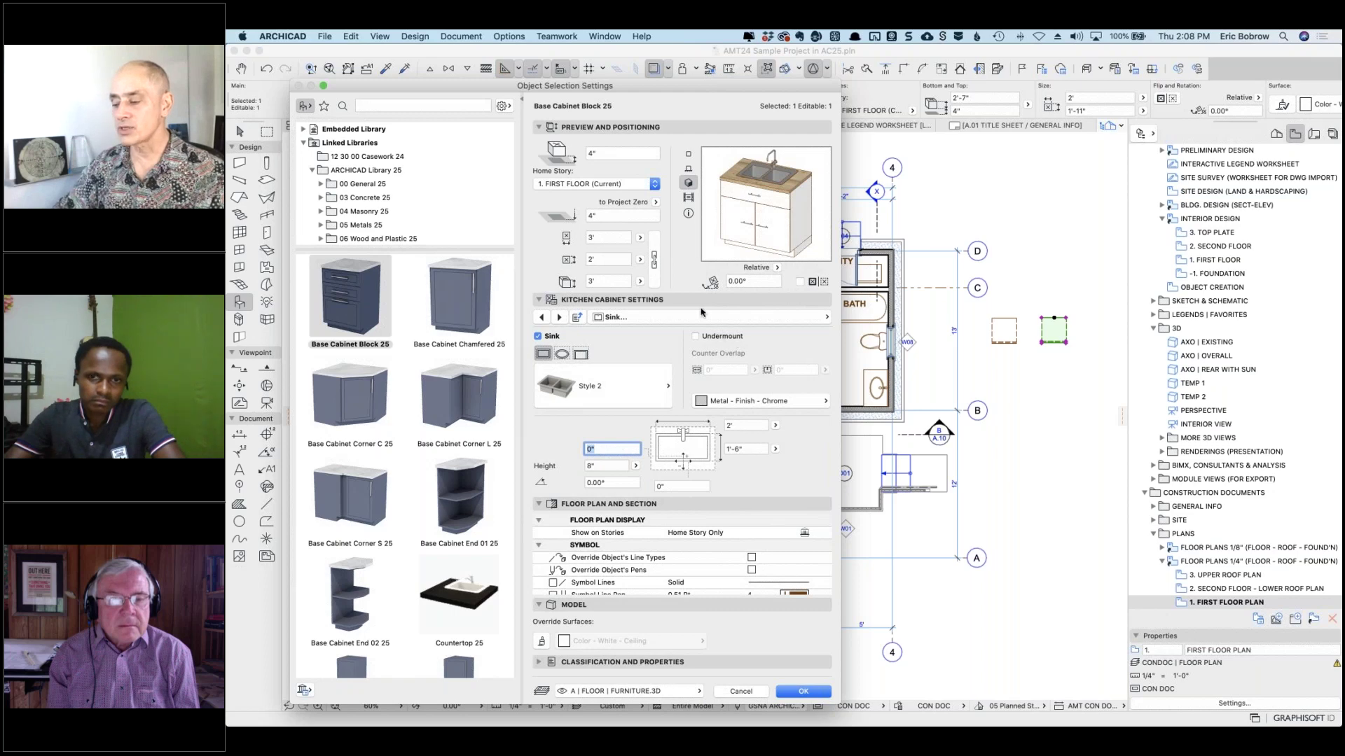
Set the sink tap's style to Style 2 in the tap settings.
left_click(559, 318)
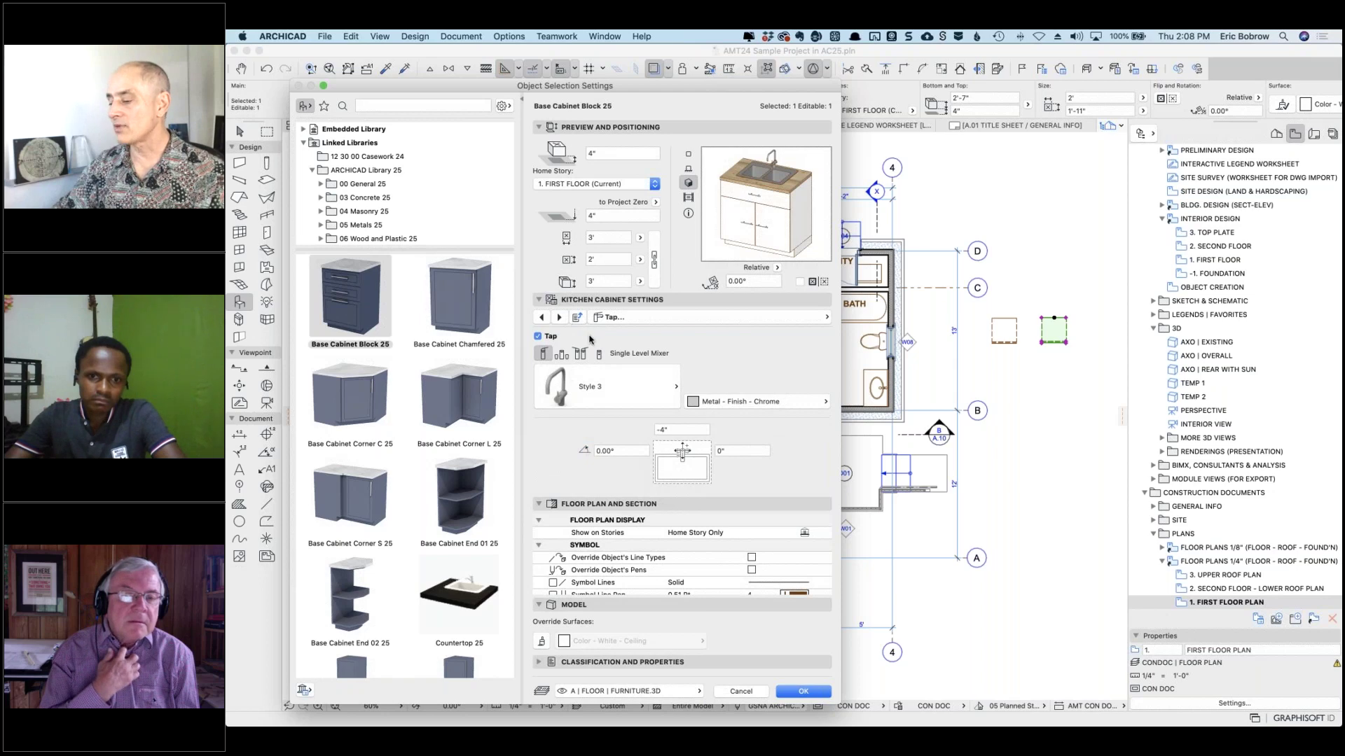
left_click(636, 382)
left_click(720, 437)
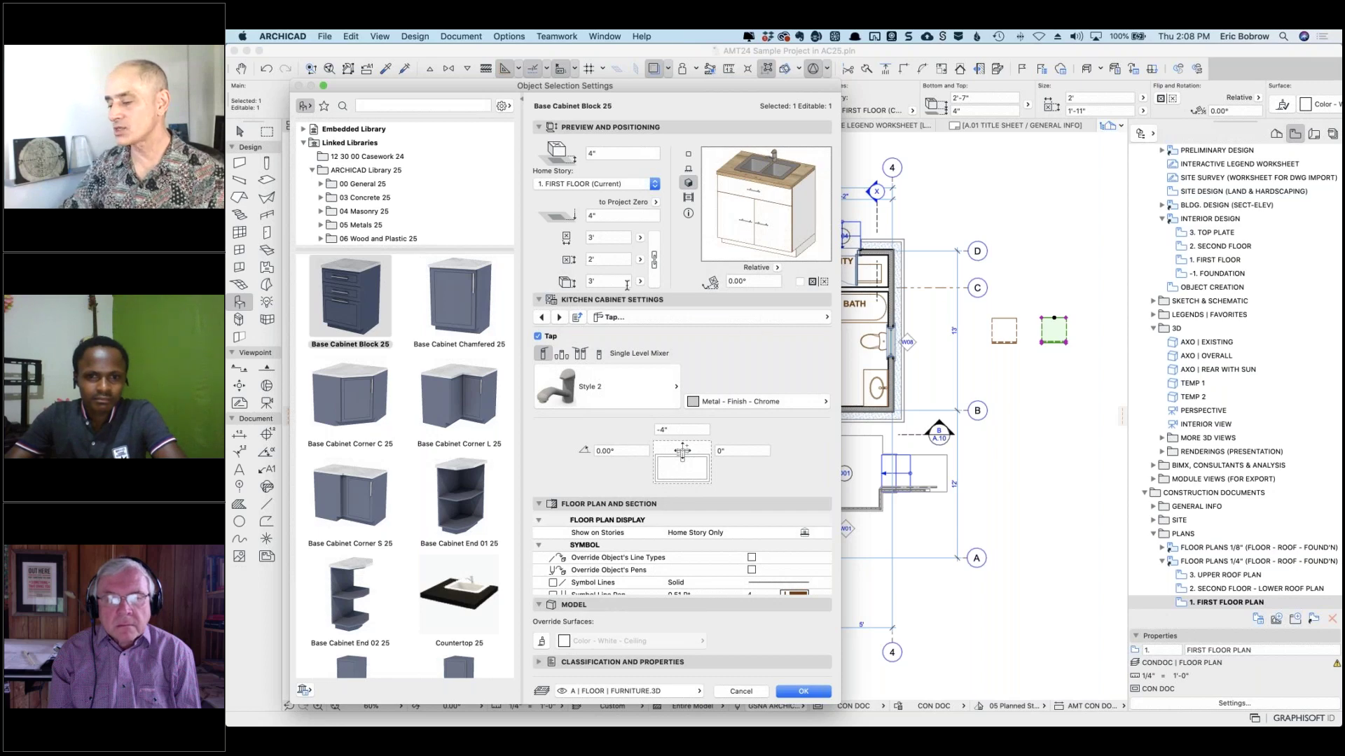
Review the solid front panel styles for segment 1 and change its doors to the Full Framed panel style.
left_click(652, 319)
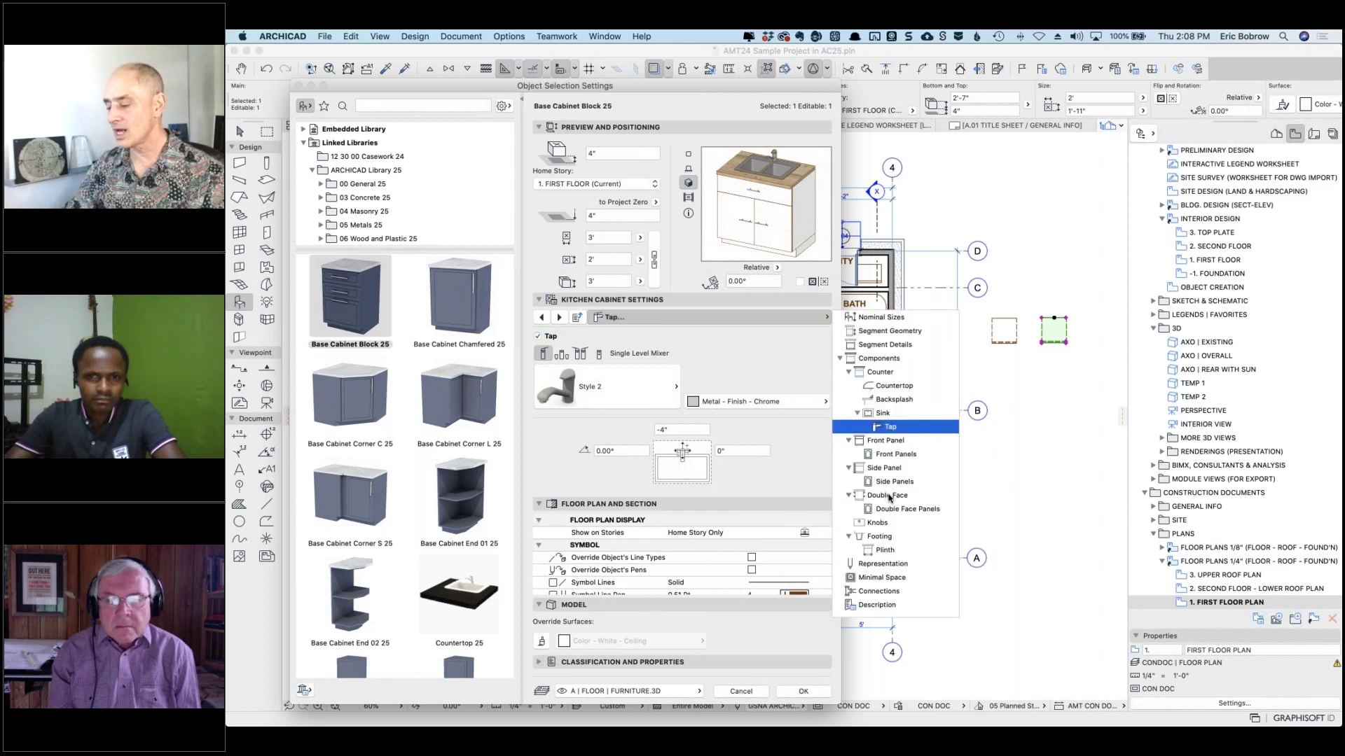
left_click(890, 441)
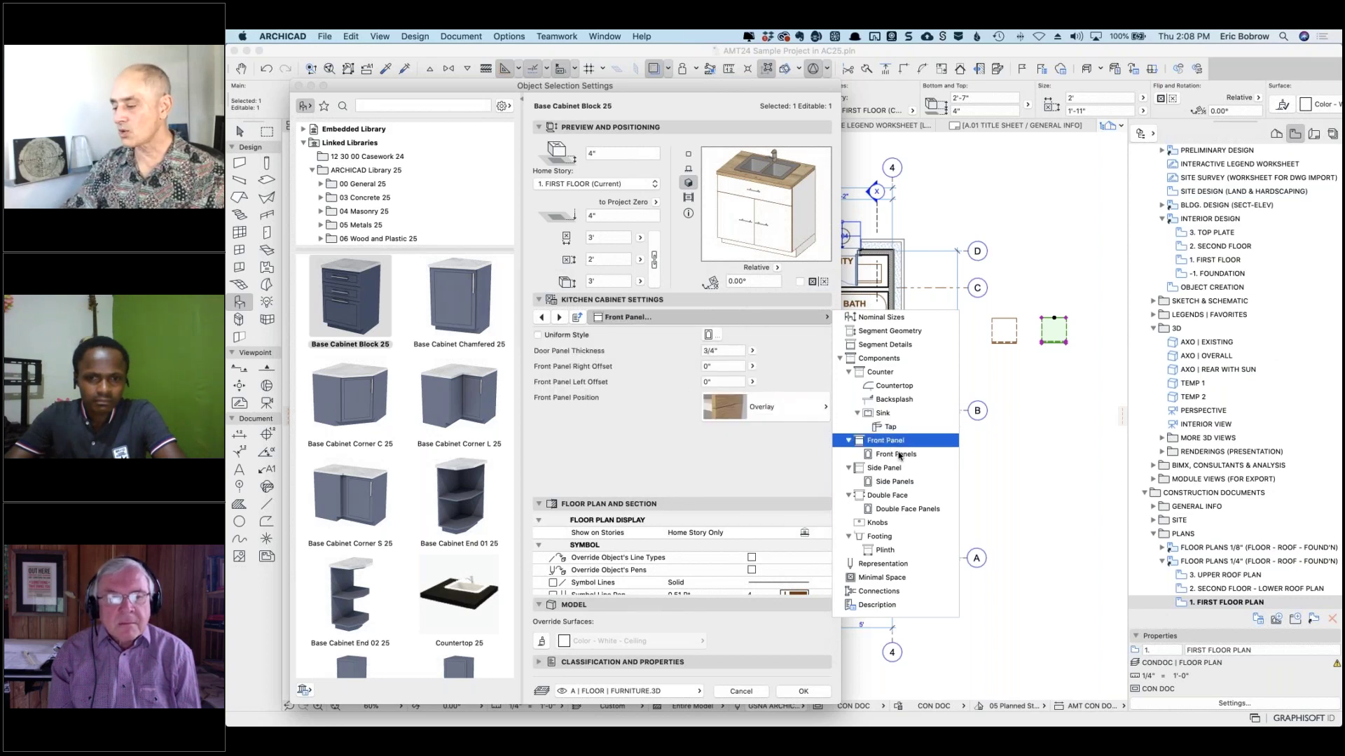
left_click(709, 335)
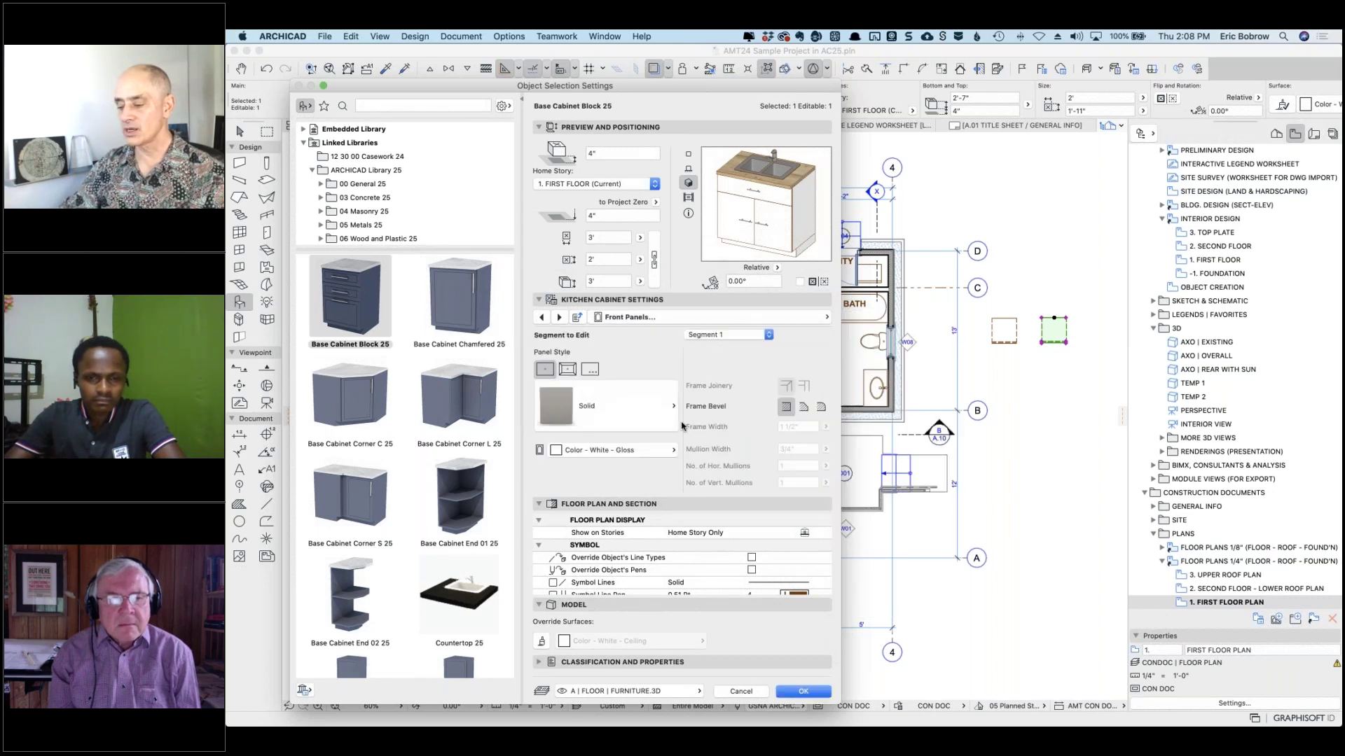
left_click(675, 415)
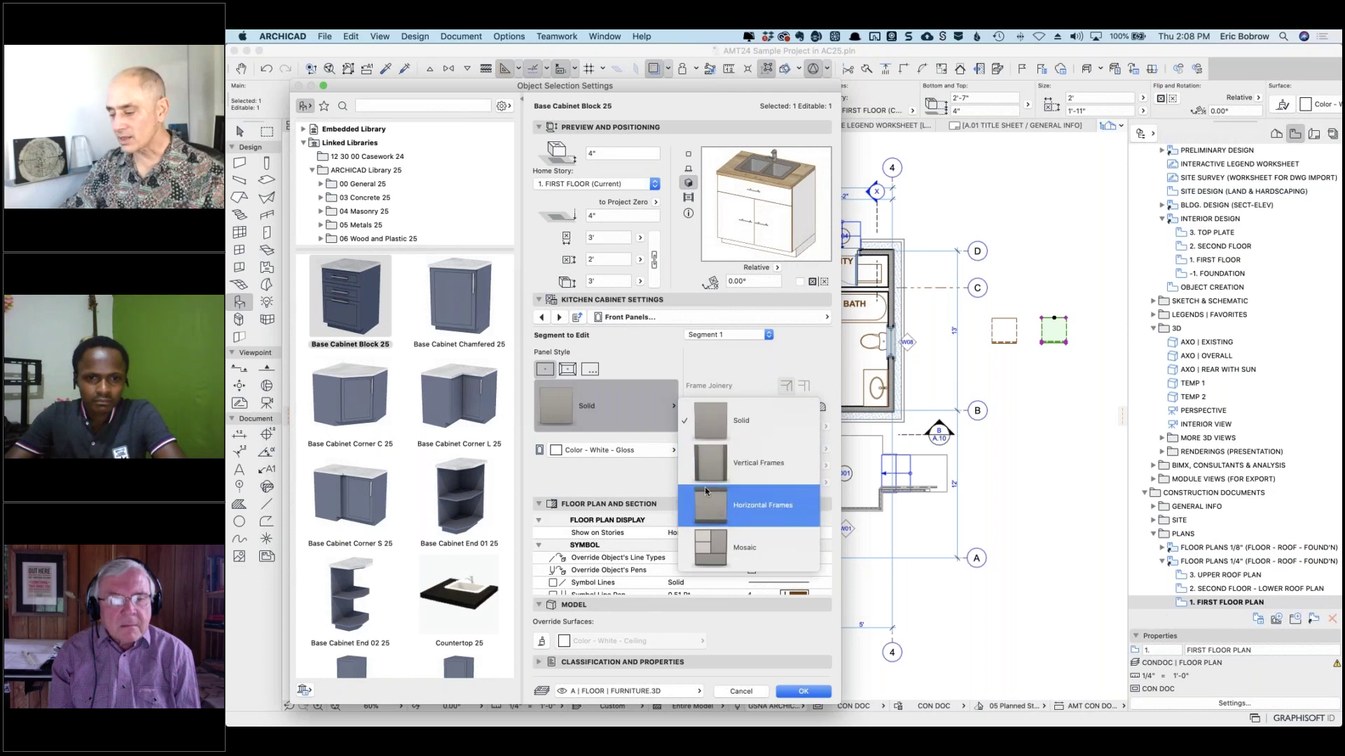
left_click(658, 371)
left_click(567, 369)
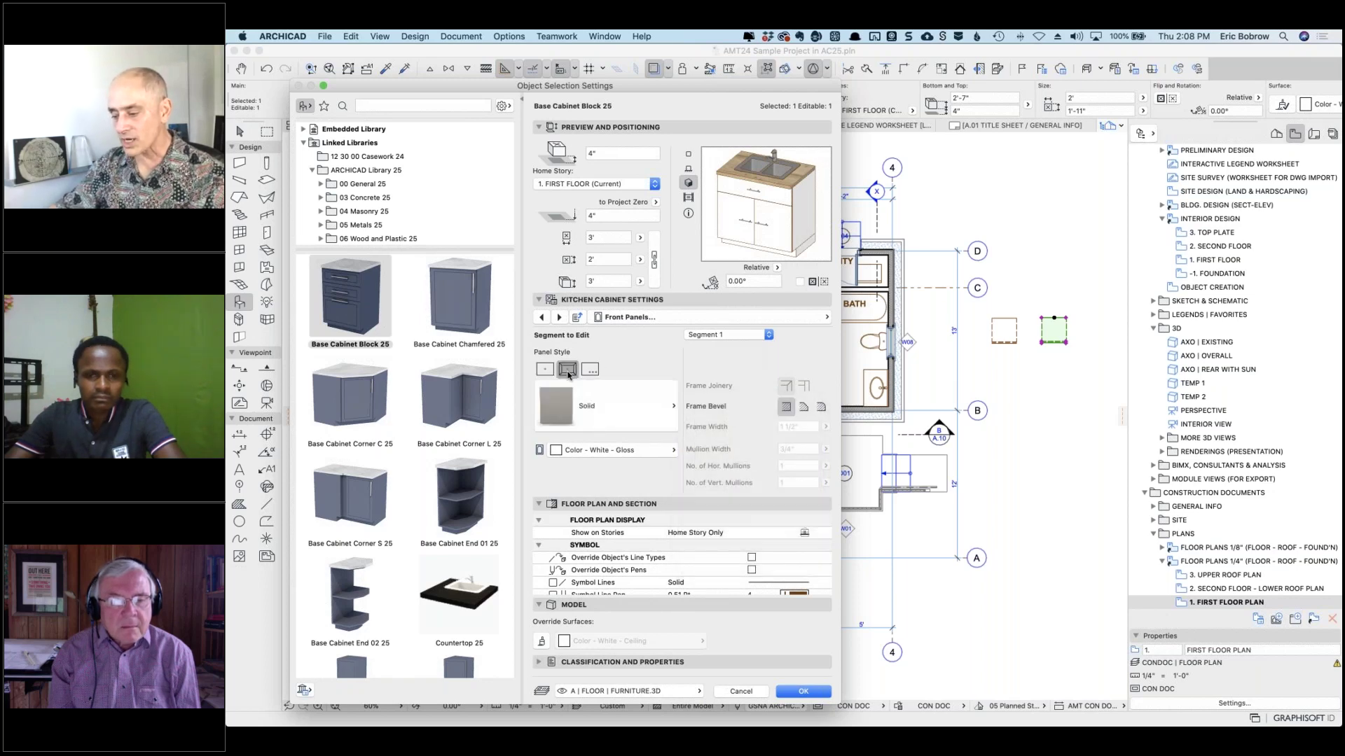
Review the framed panel styles for segment 1, try the custom panel style and restore Full Framed.
left_click(661, 417)
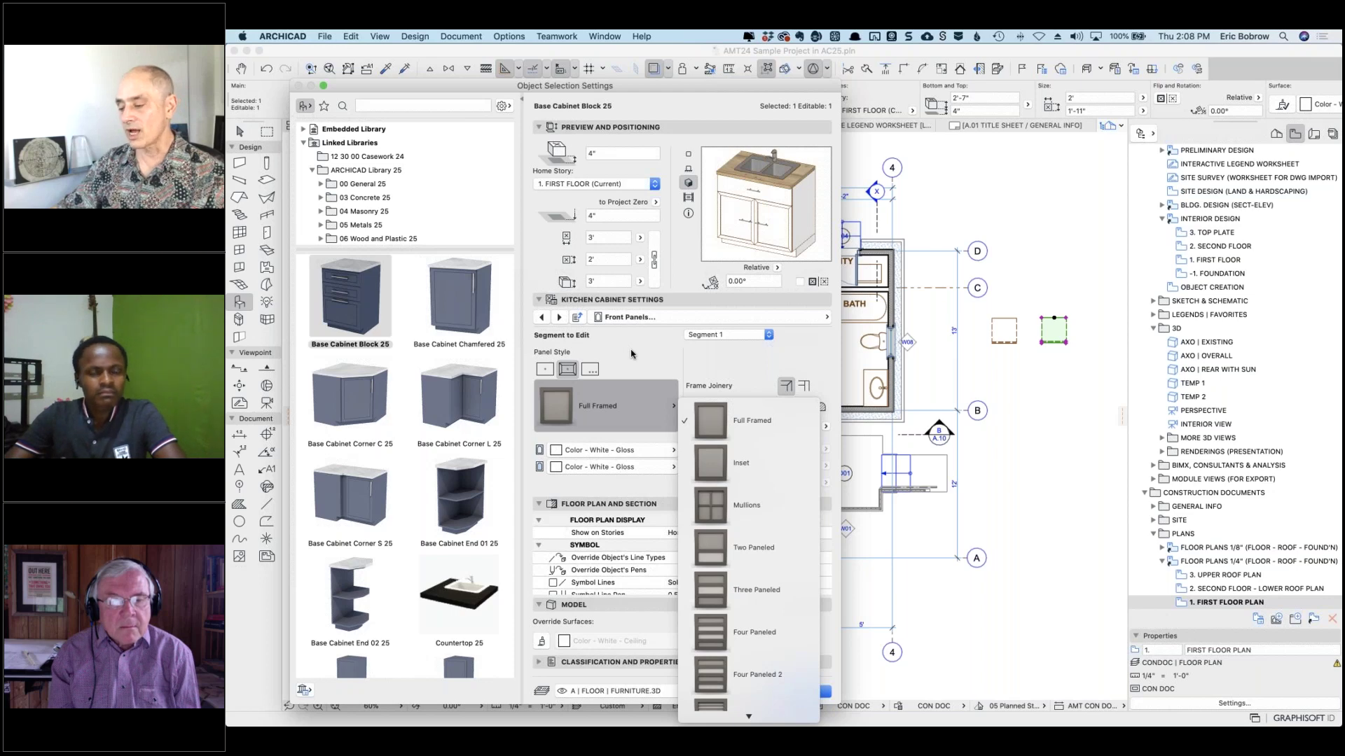
left_click(592, 368)
left_click(590, 370)
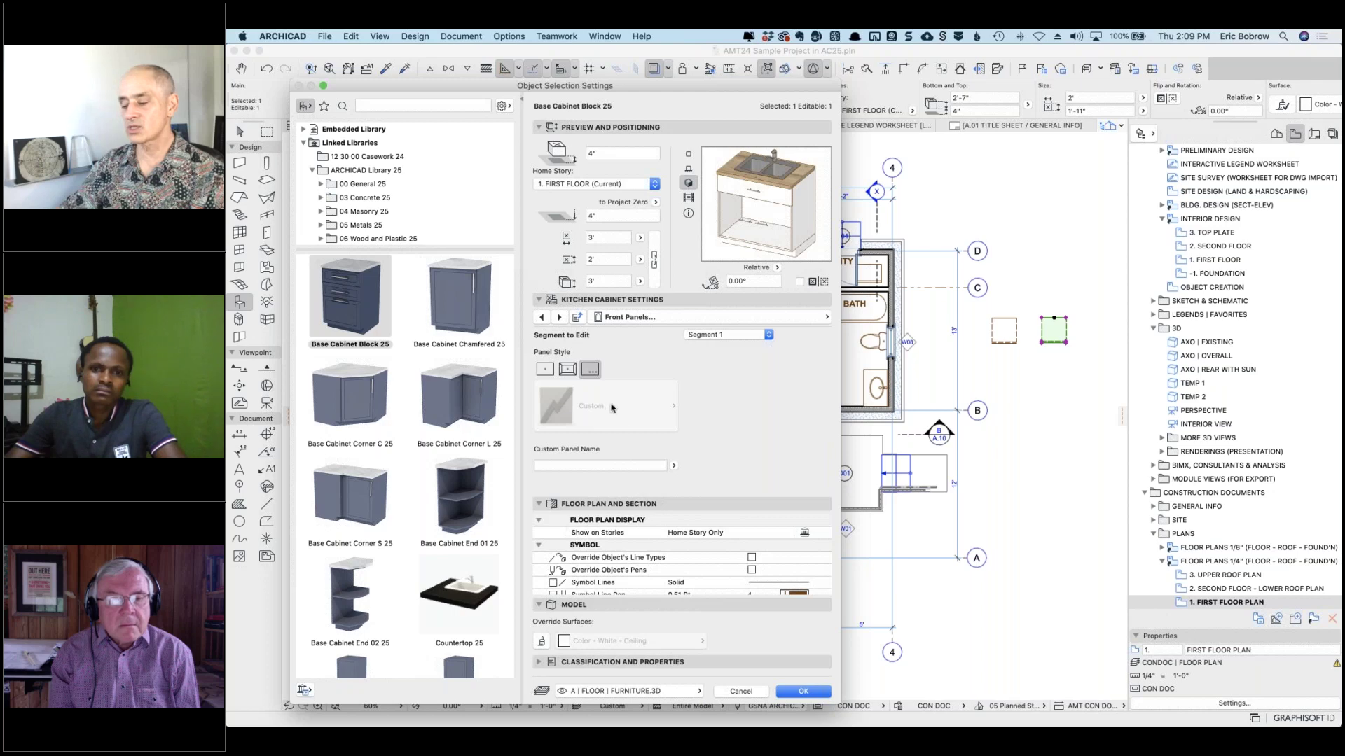
left_click(568, 371)
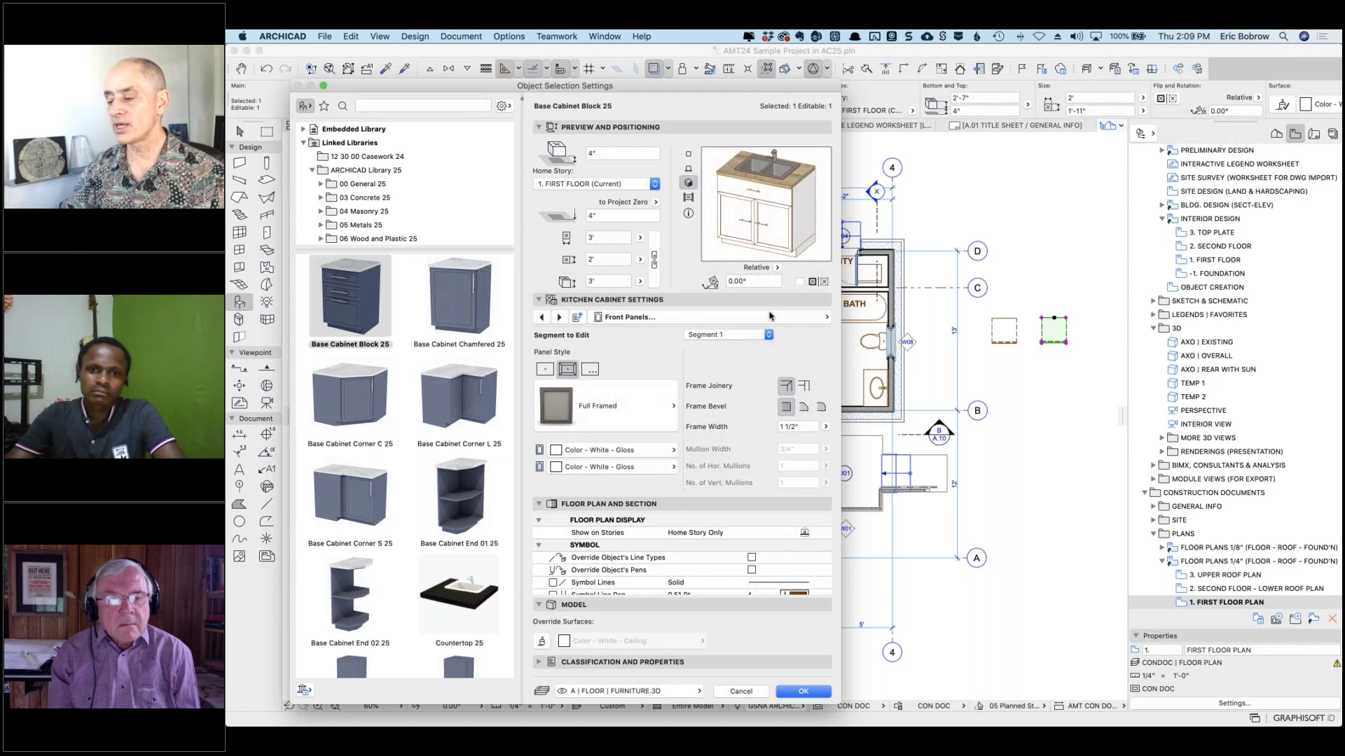
Try the Marble Carrara White and Marble Pink stone finishes on the counter surface, and settle on a red granite stone finish.
left_click(819, 319)
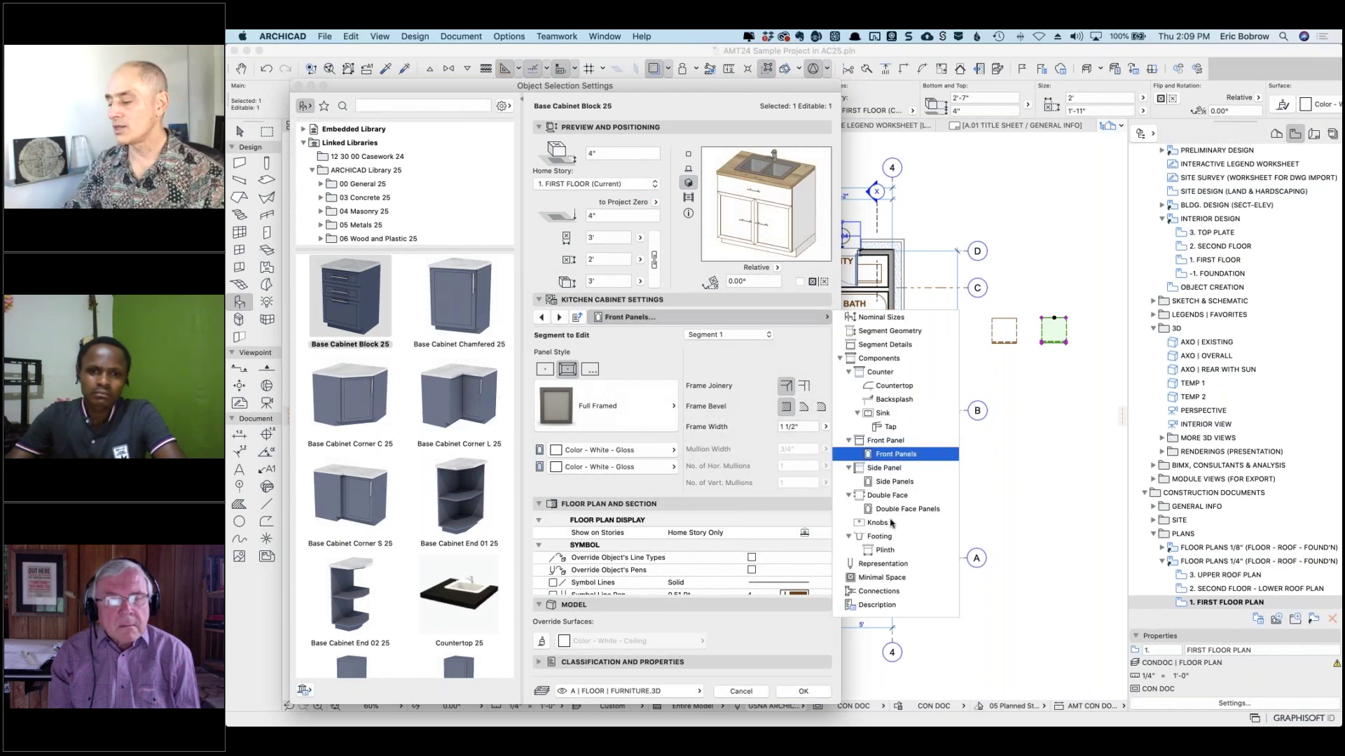
left_click(883, 564)
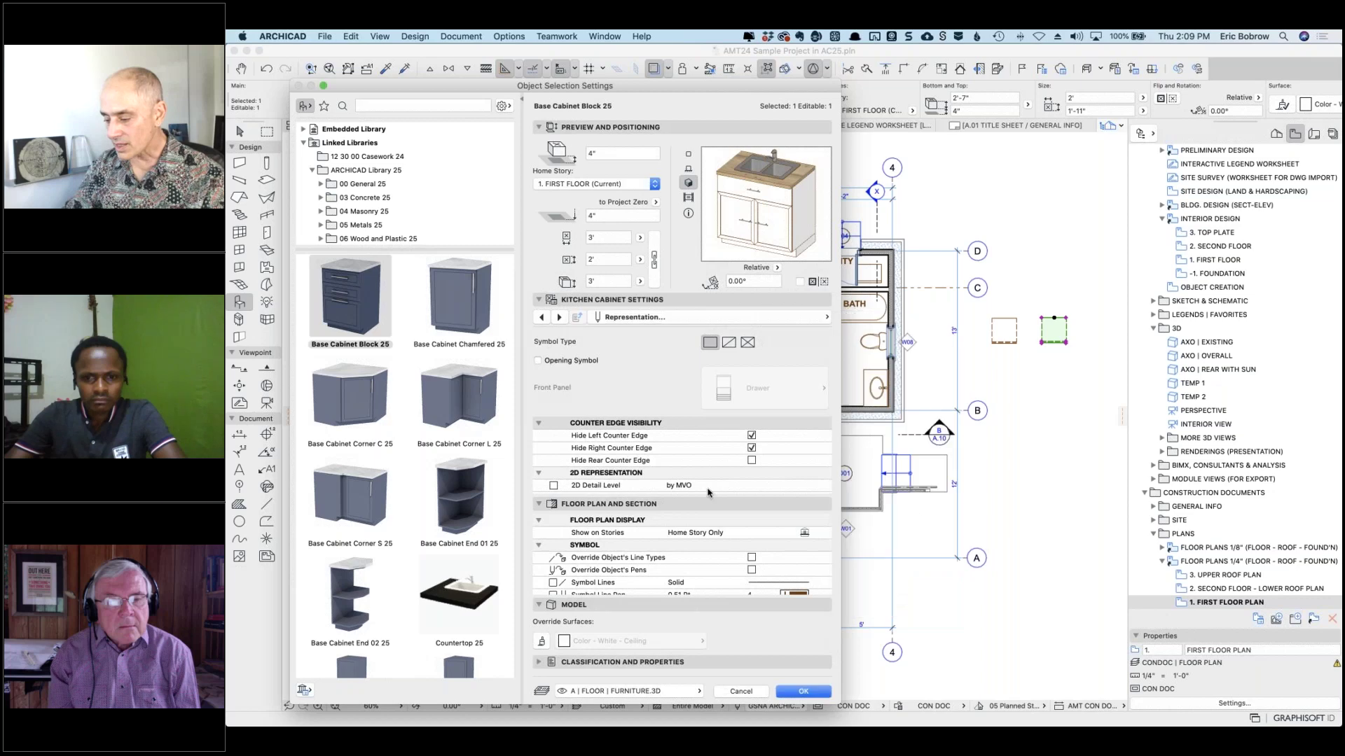
scroll(707, 490, "down", 5)
scroll(720, 452, "up", 1)
scroll(651, 485, "down", 5)
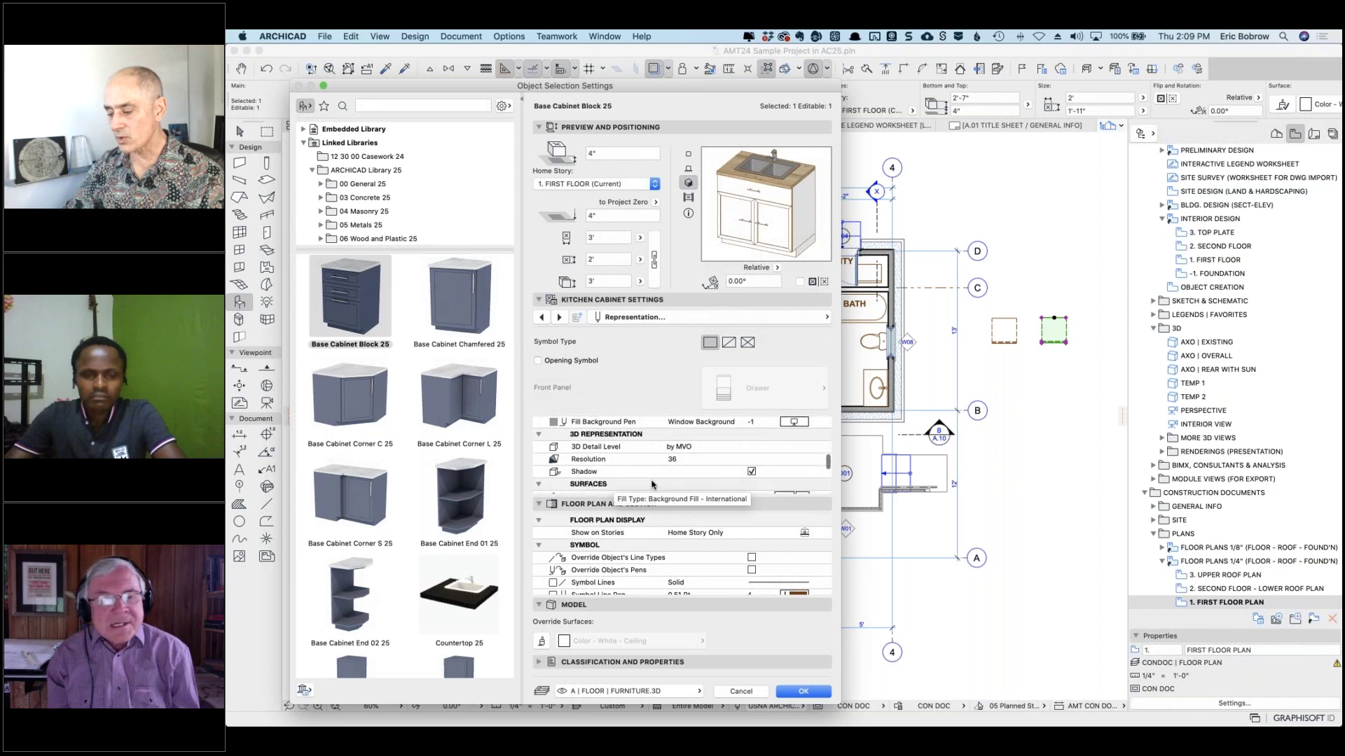
scroll(651, 485, "down", 5)
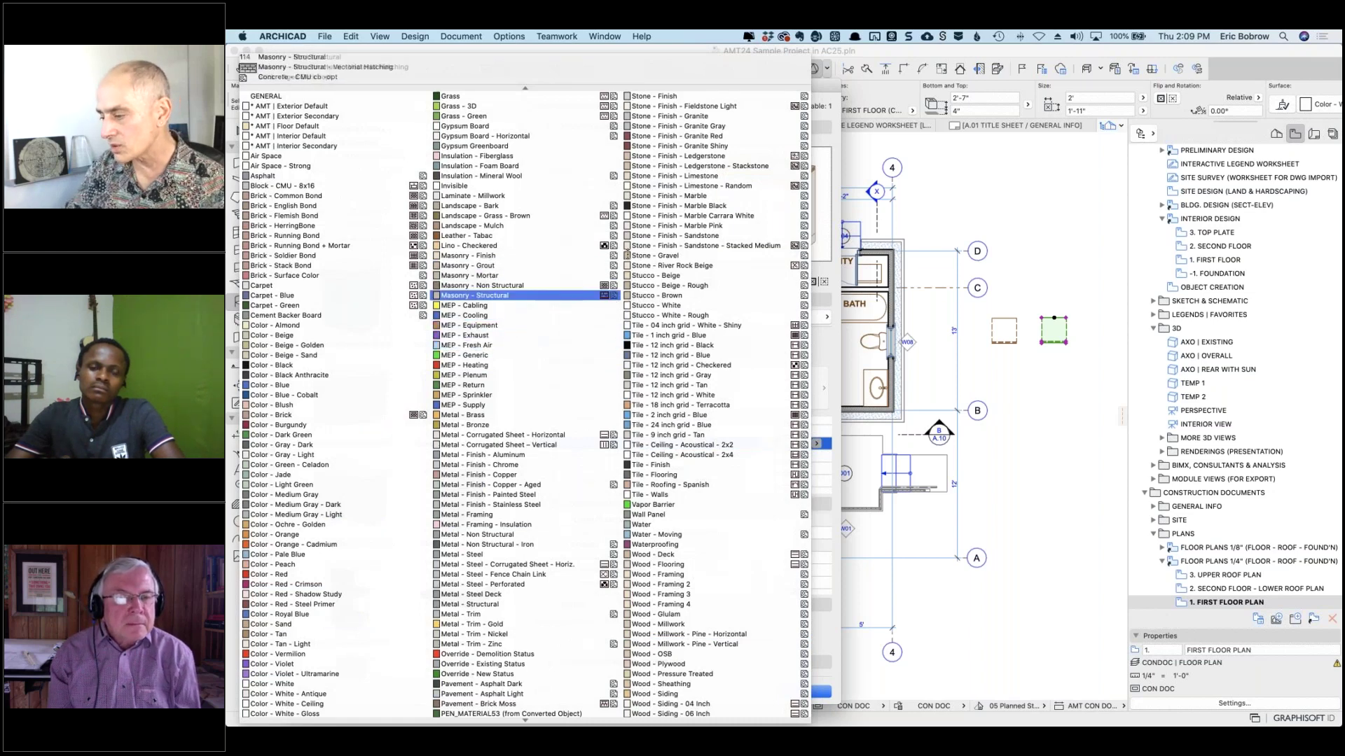
left_click(716, 217)
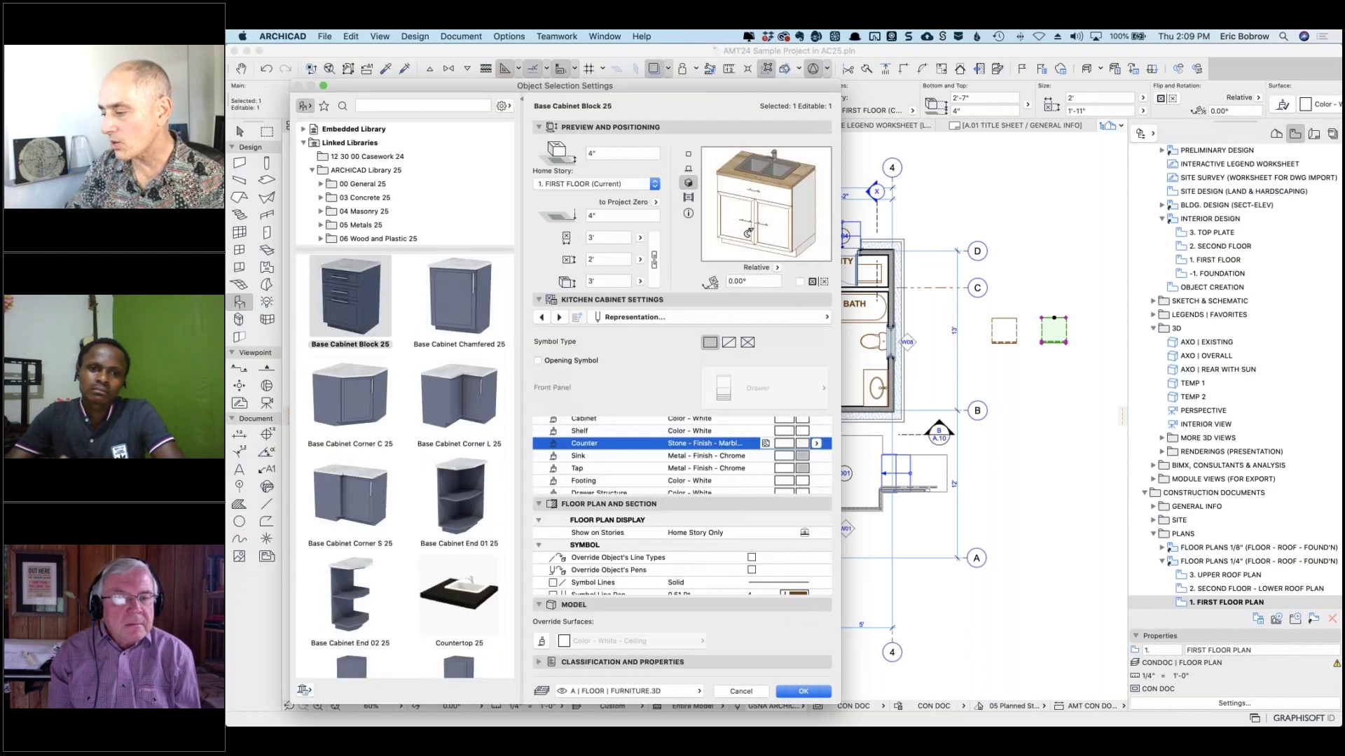
left_click(817, 449)
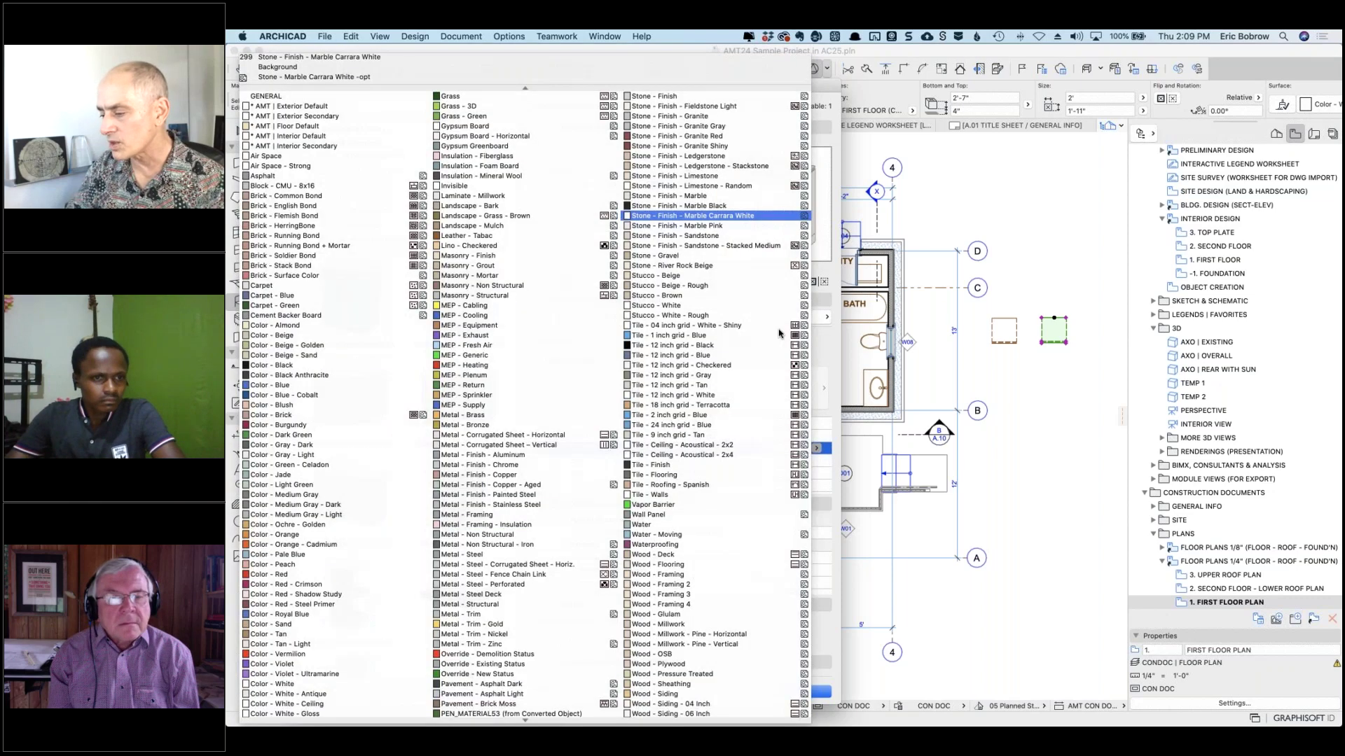
left_click(740, 226)
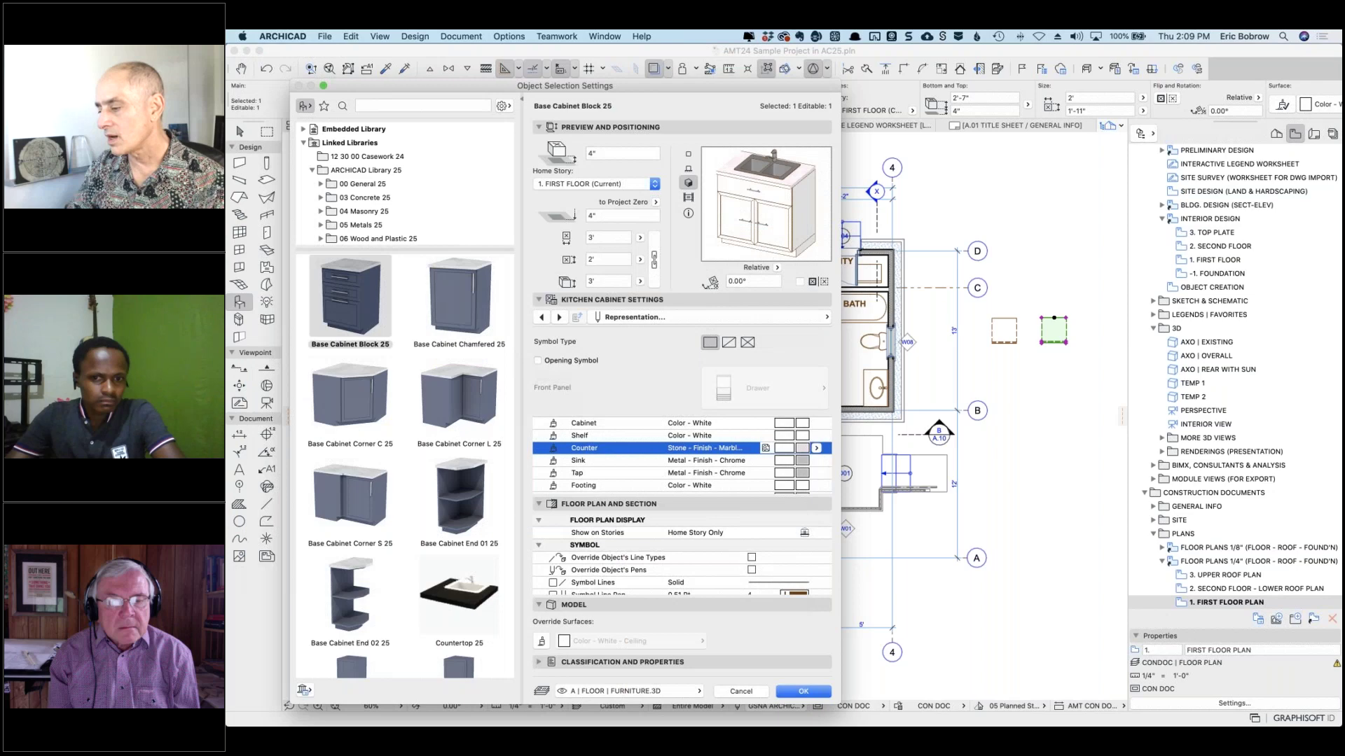
left_click(818, 450)
left_click(713, 149)
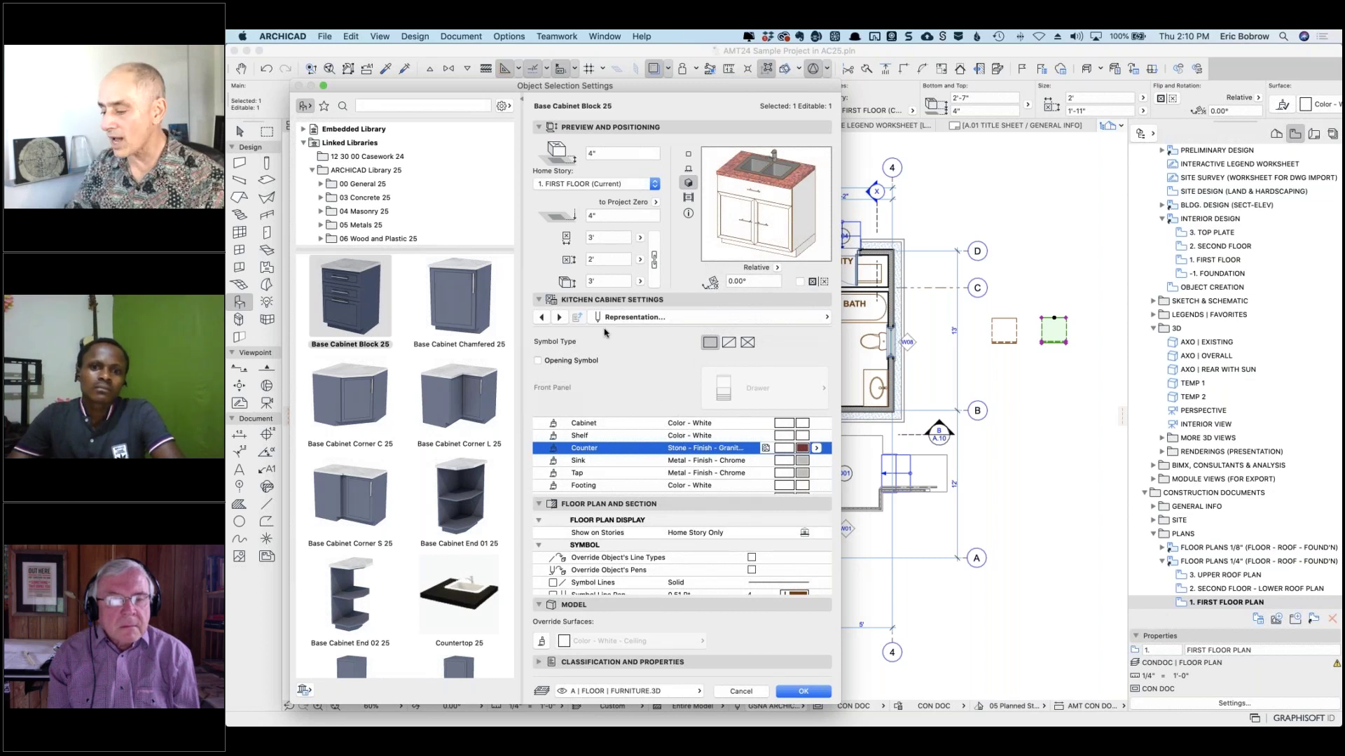
Add a backsplash to the cabinet's counter in the component settings.
left_click(625, 321)
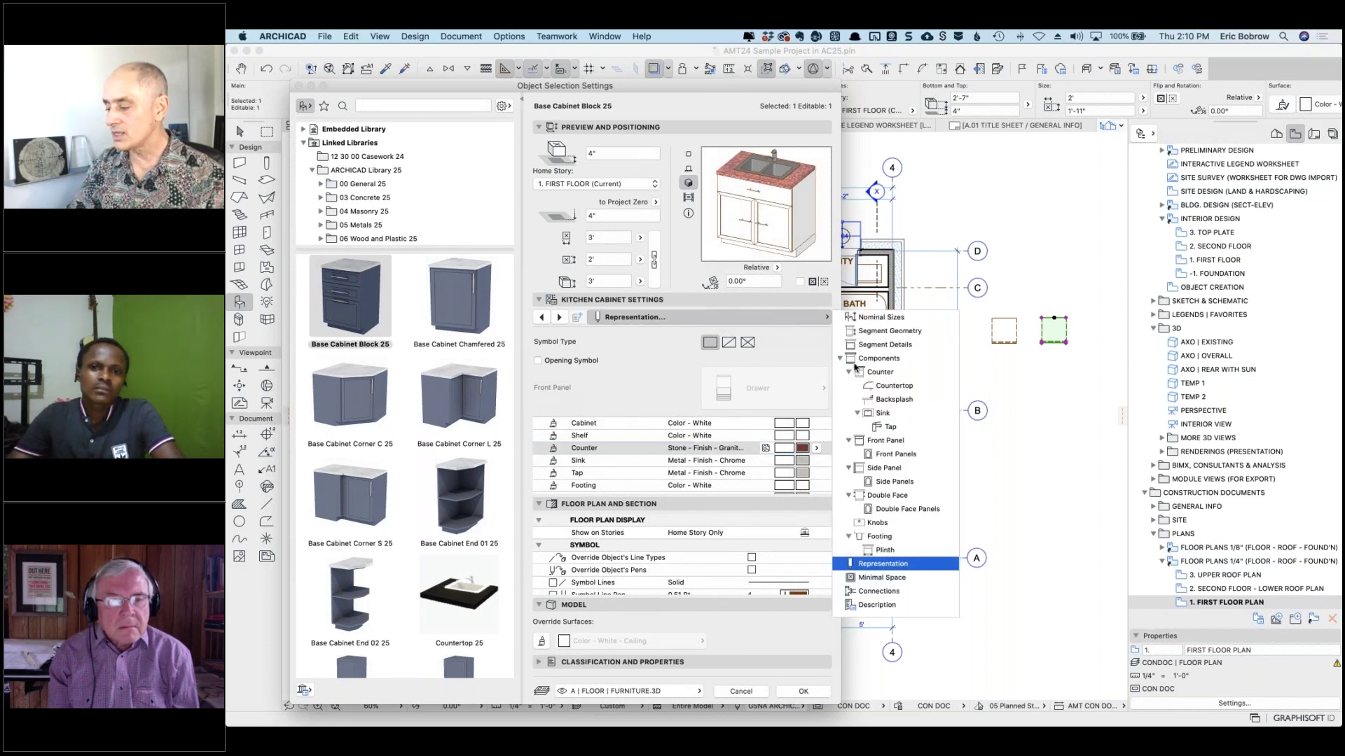
left_click(884, 361)
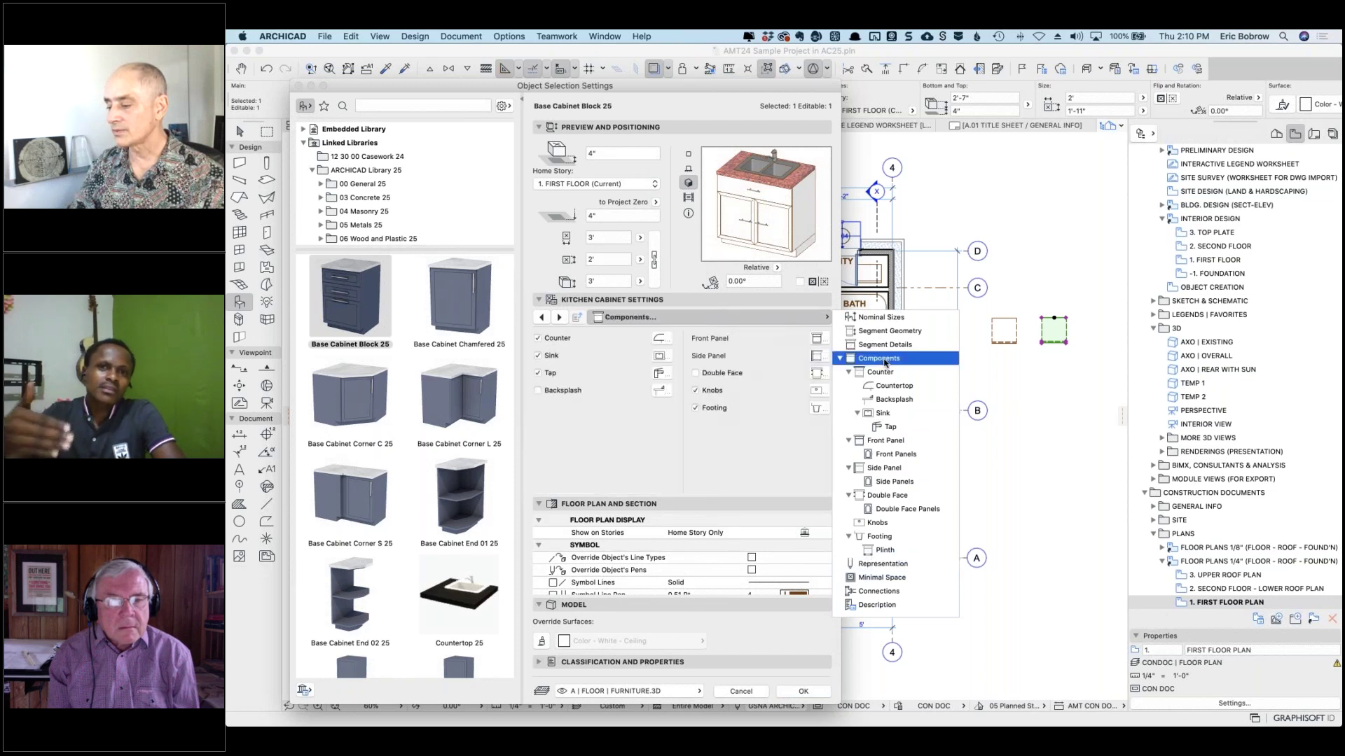
left_click(539, 390)
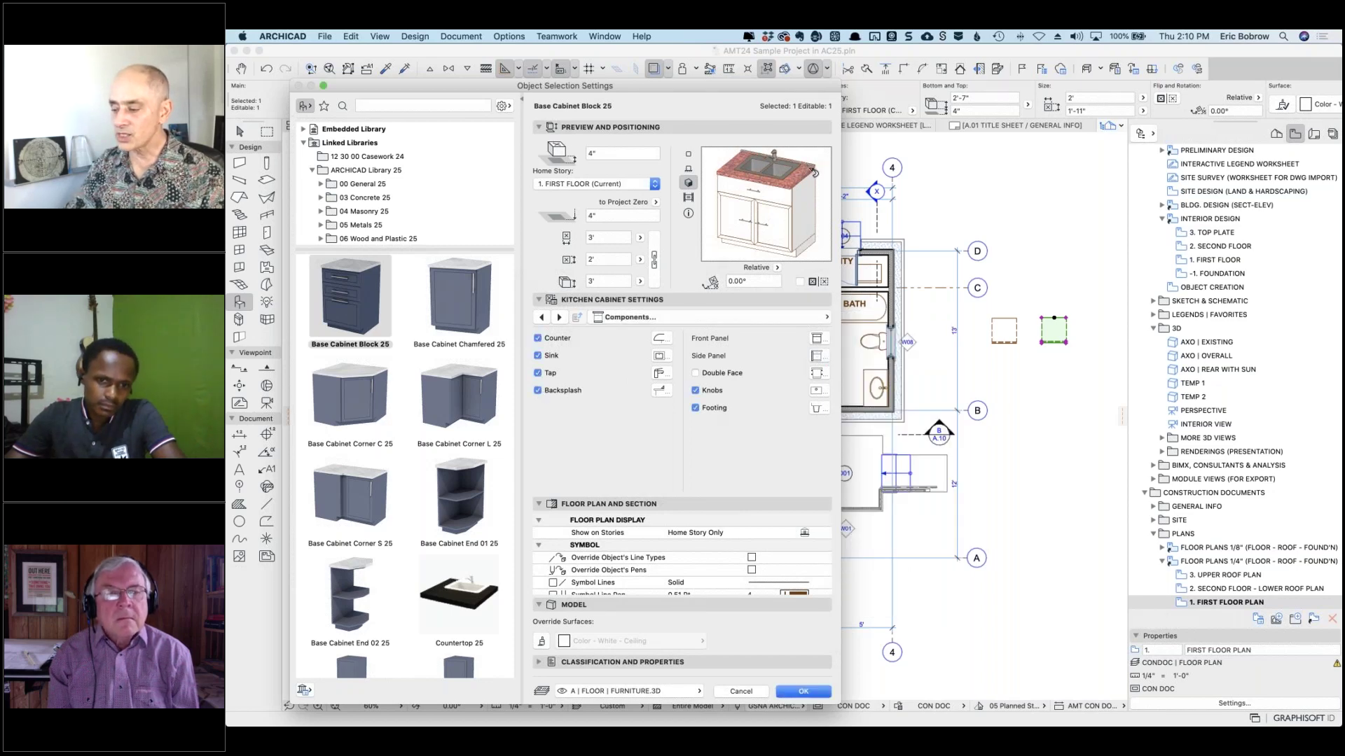
Set the backsplash height to 4" with a Rectangular profile, keeping it only along the counter's back edge.
left_click(658, 390)
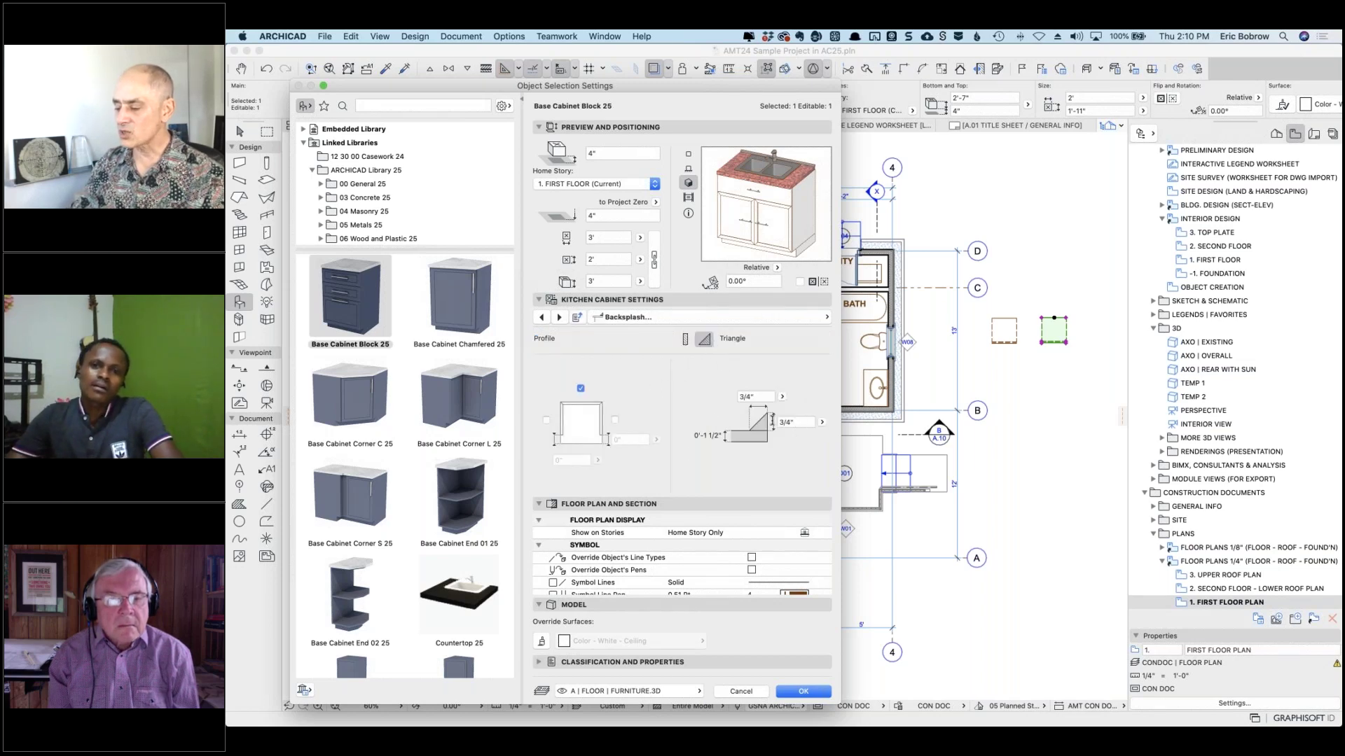
left_click(786, 422)
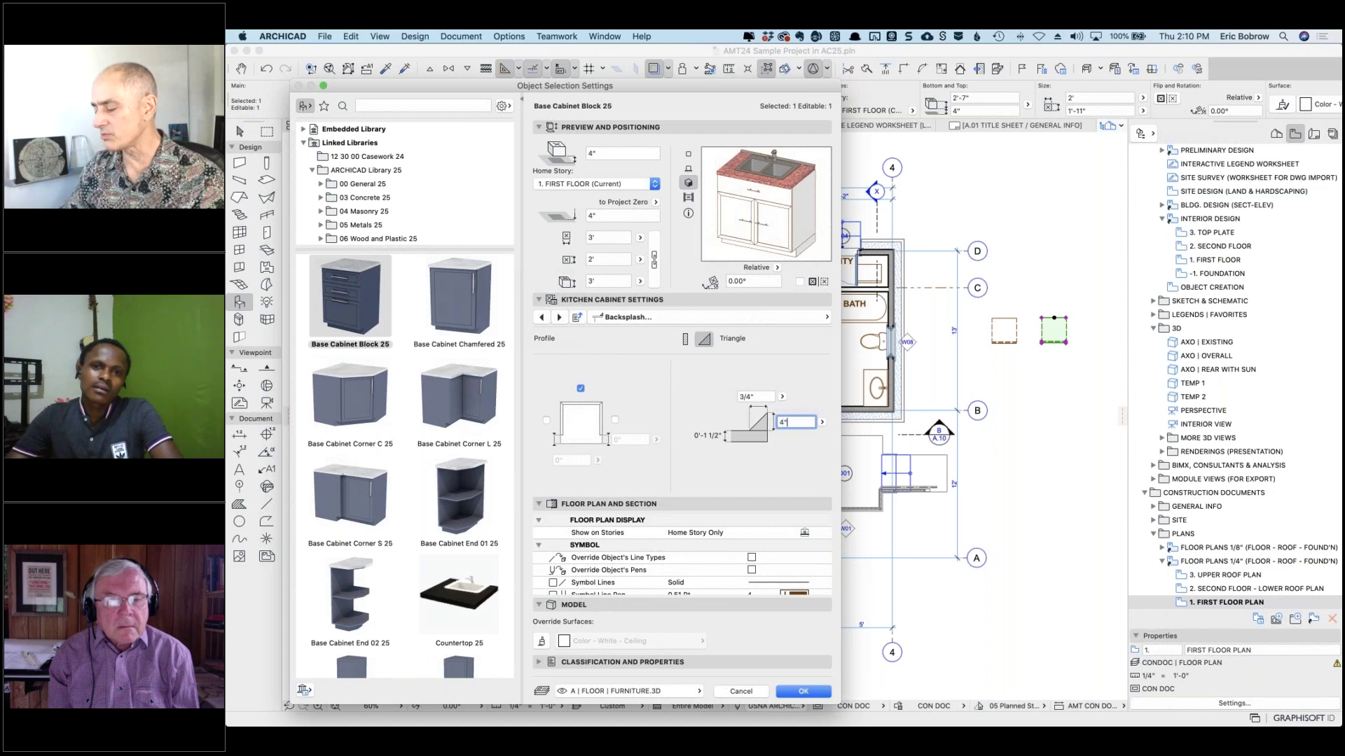
type("4")
key("Return")
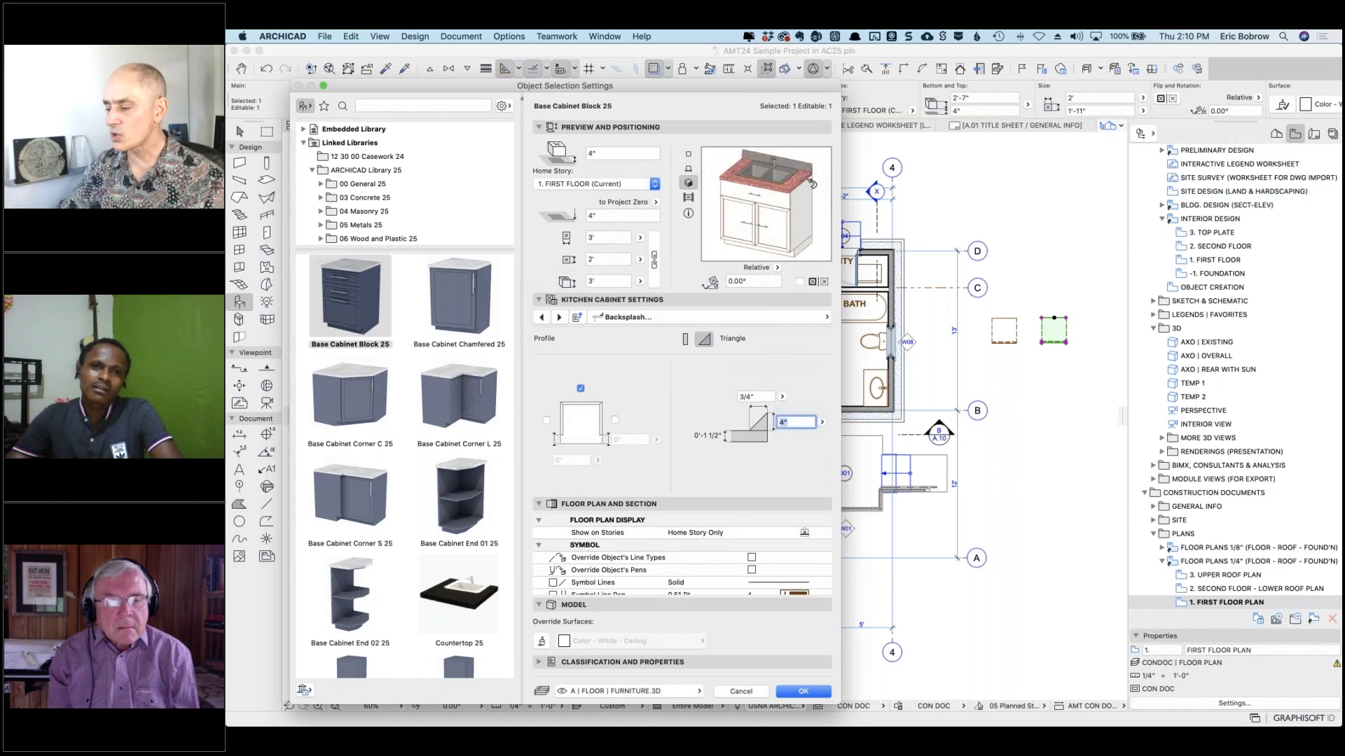
left_click(686, 340)
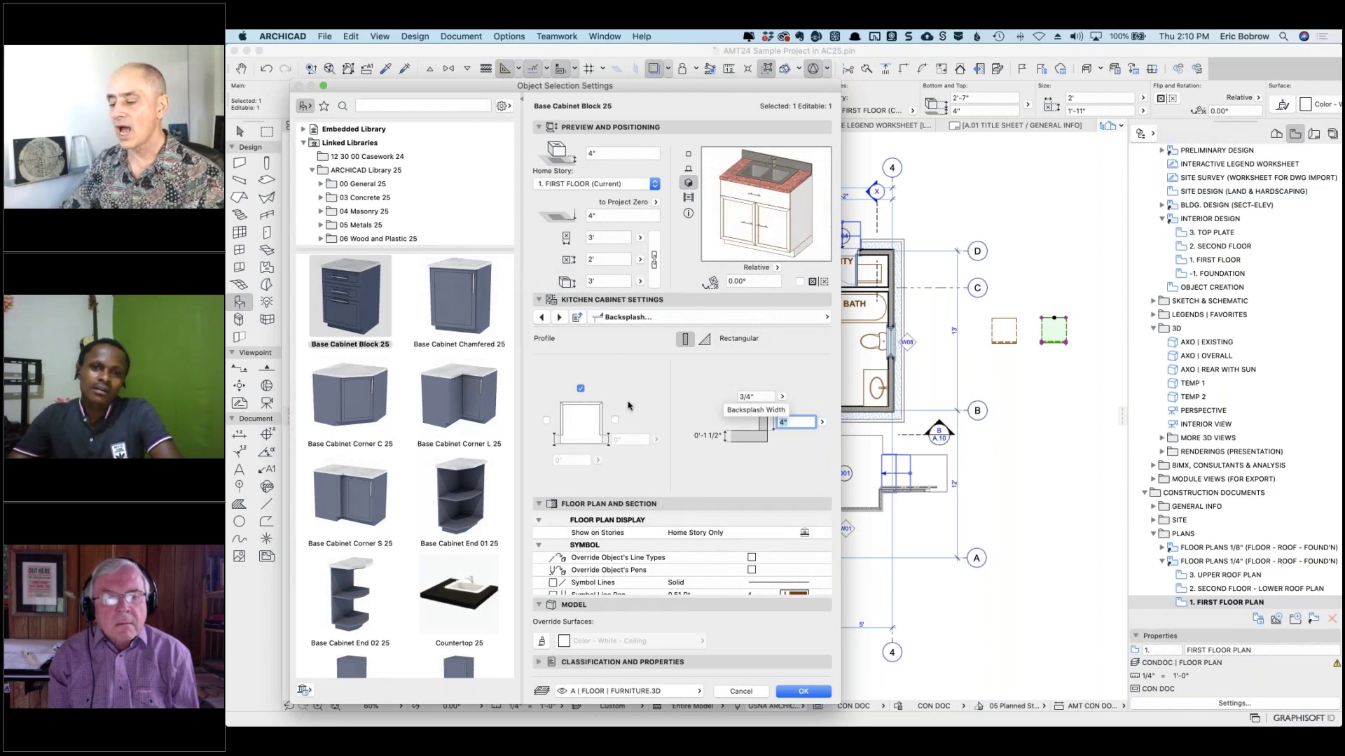
left_click(546, 420)
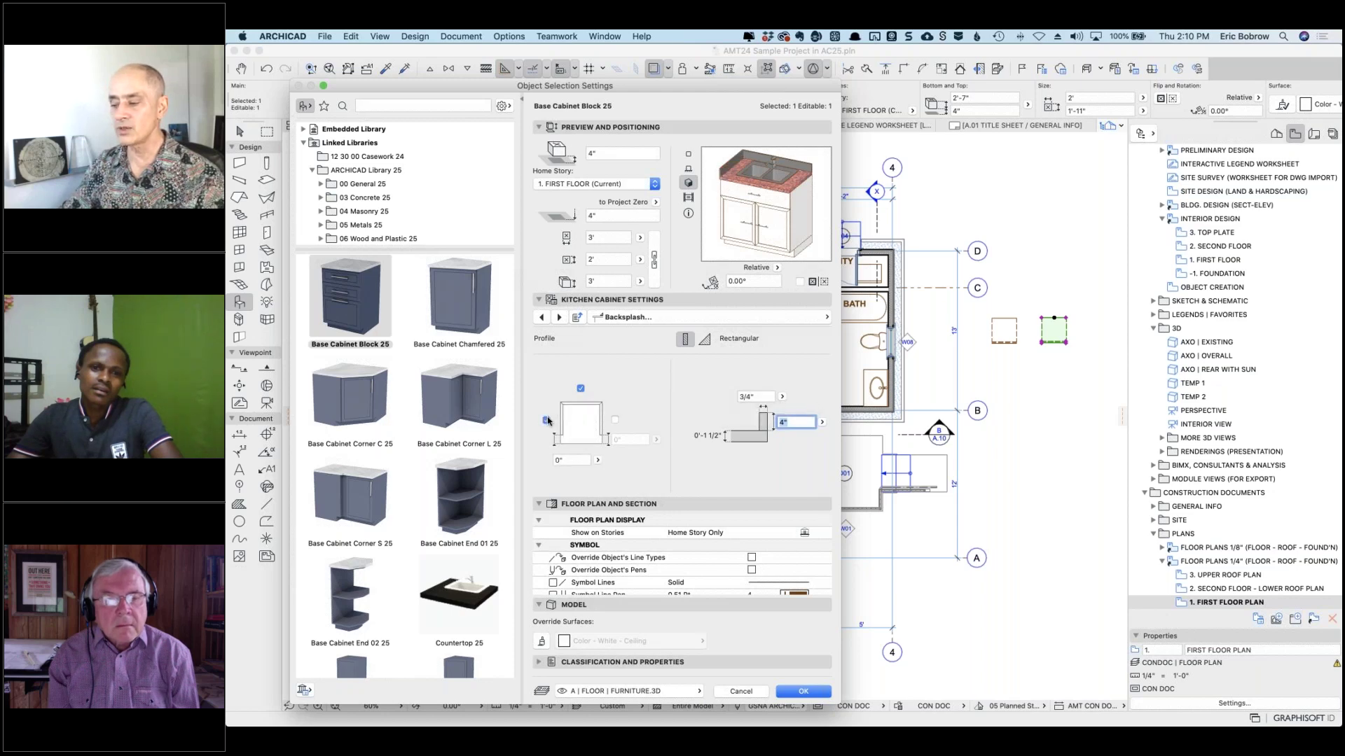
left_click(546, 420)
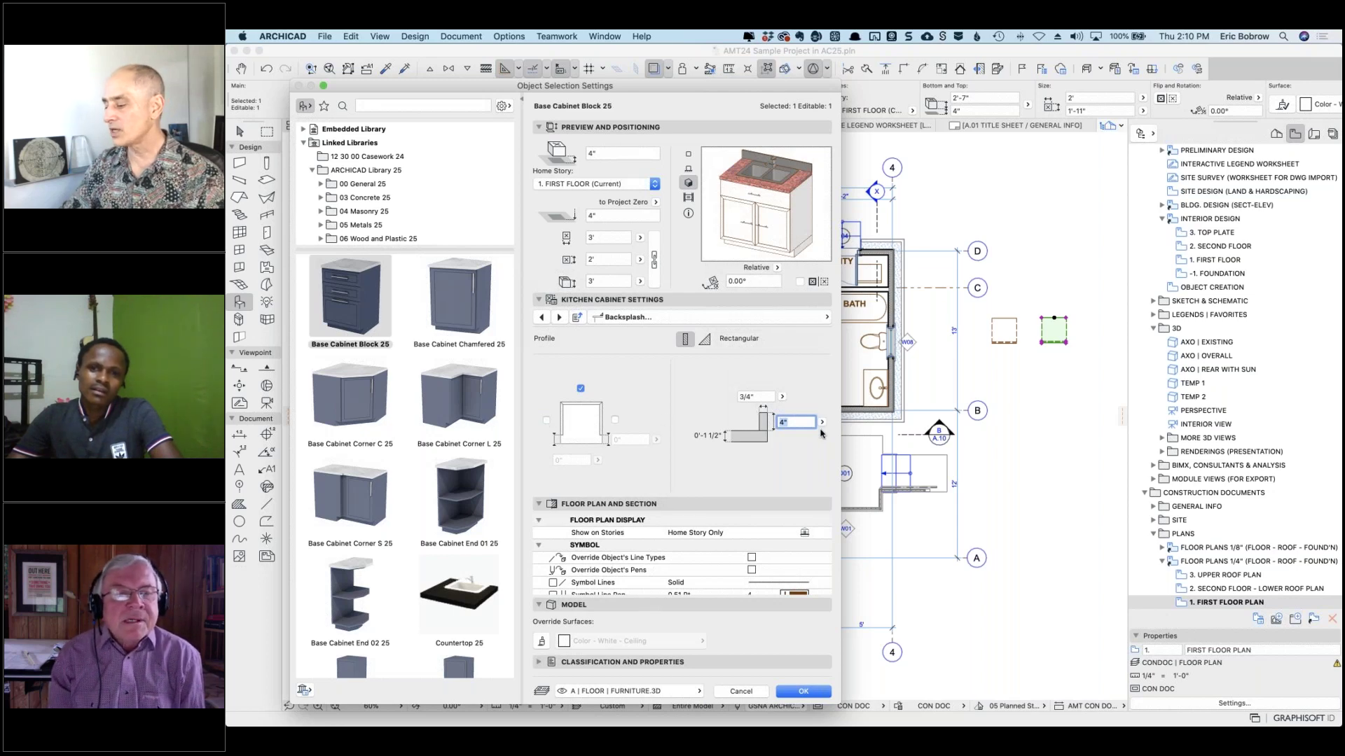
Set the backsplash surface to Stone - Finish - Granite Red and apply the cabinet settings.
left_click(743, 319)
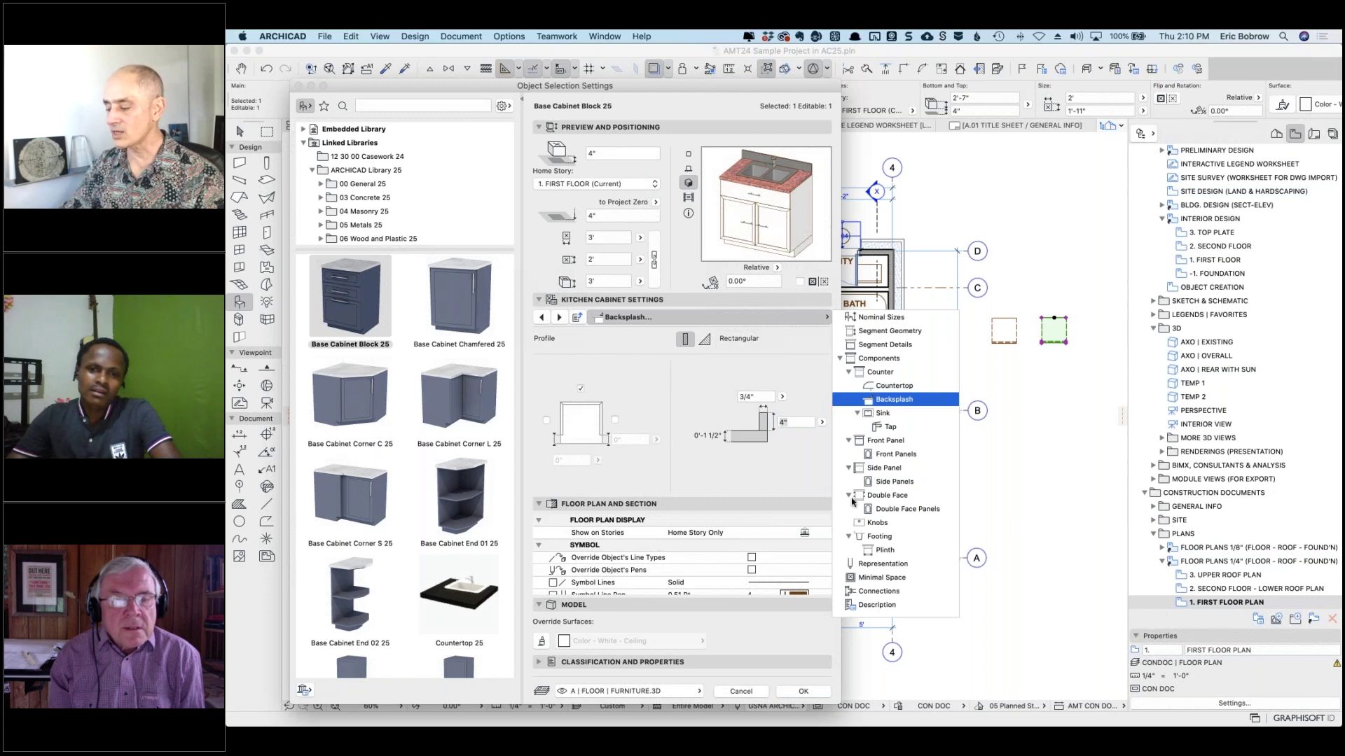
left_click(887, 564)
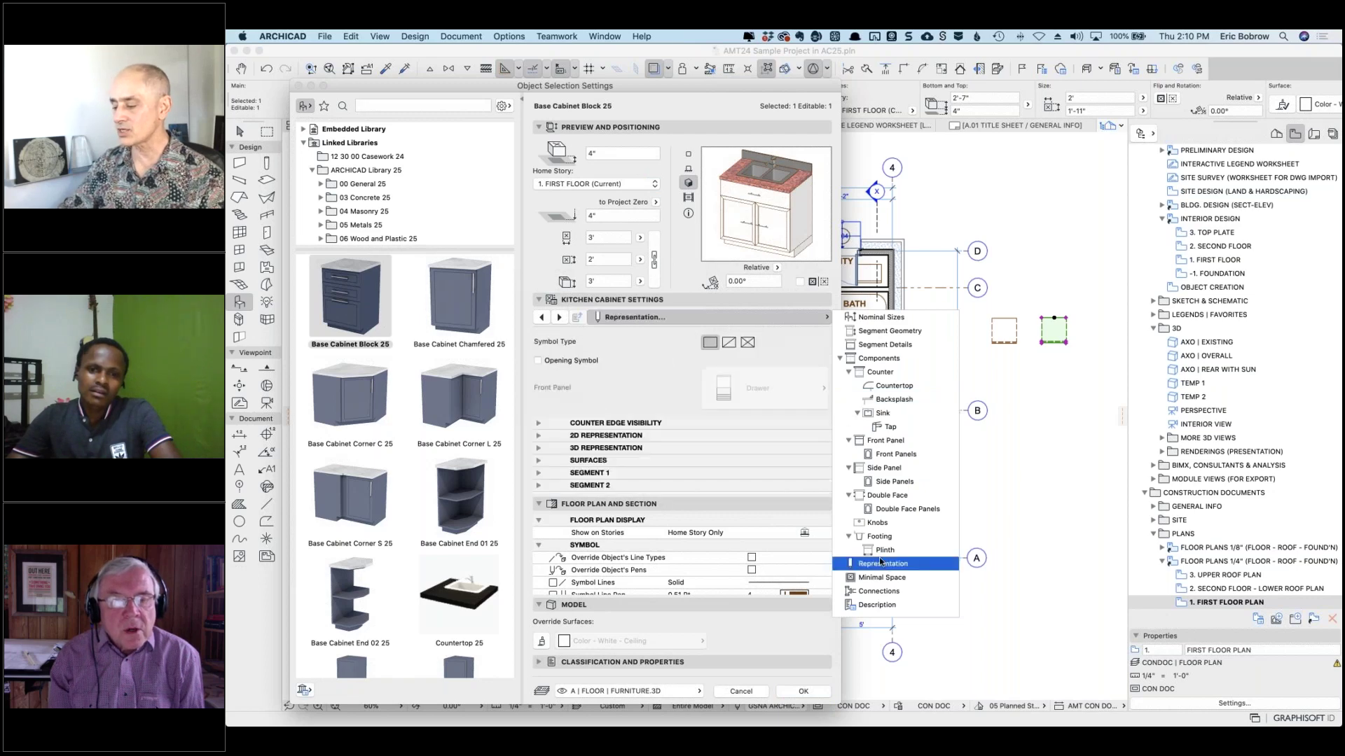
left_click(655, 478)
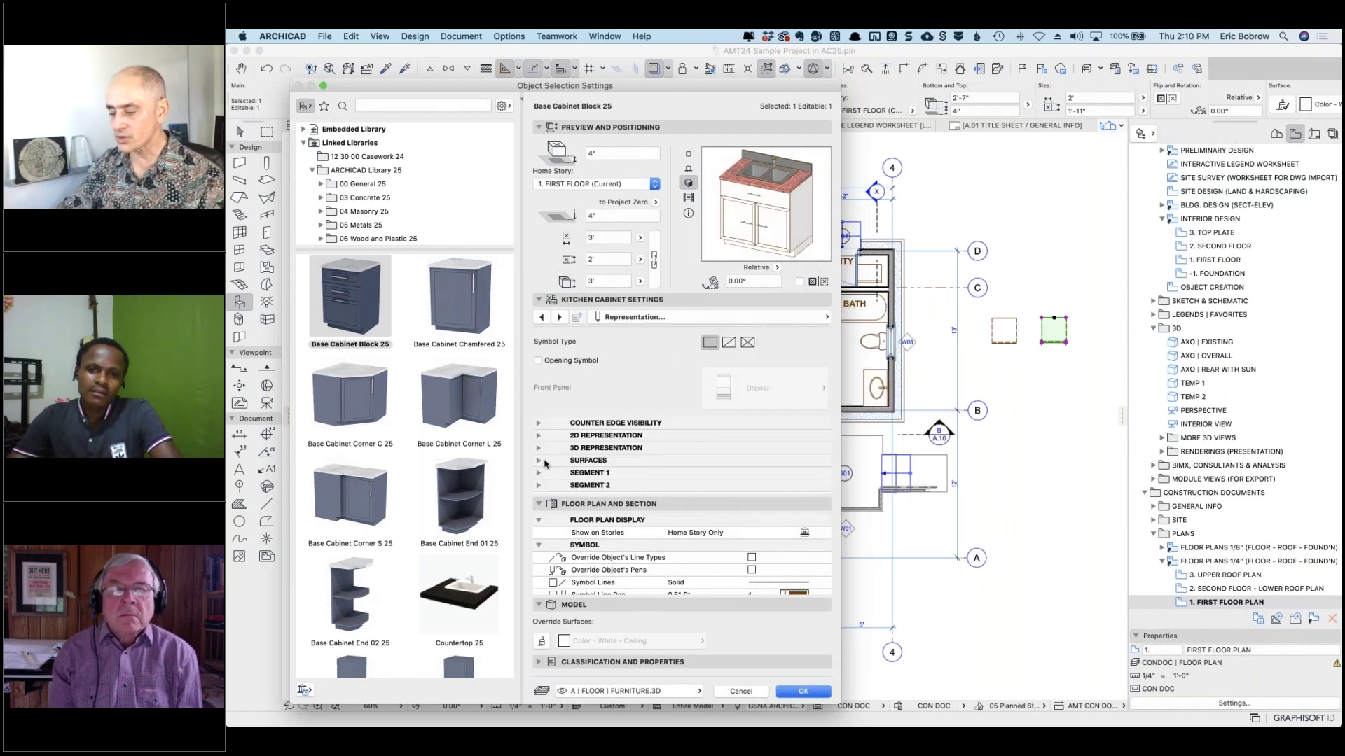
left_click(540, 461)
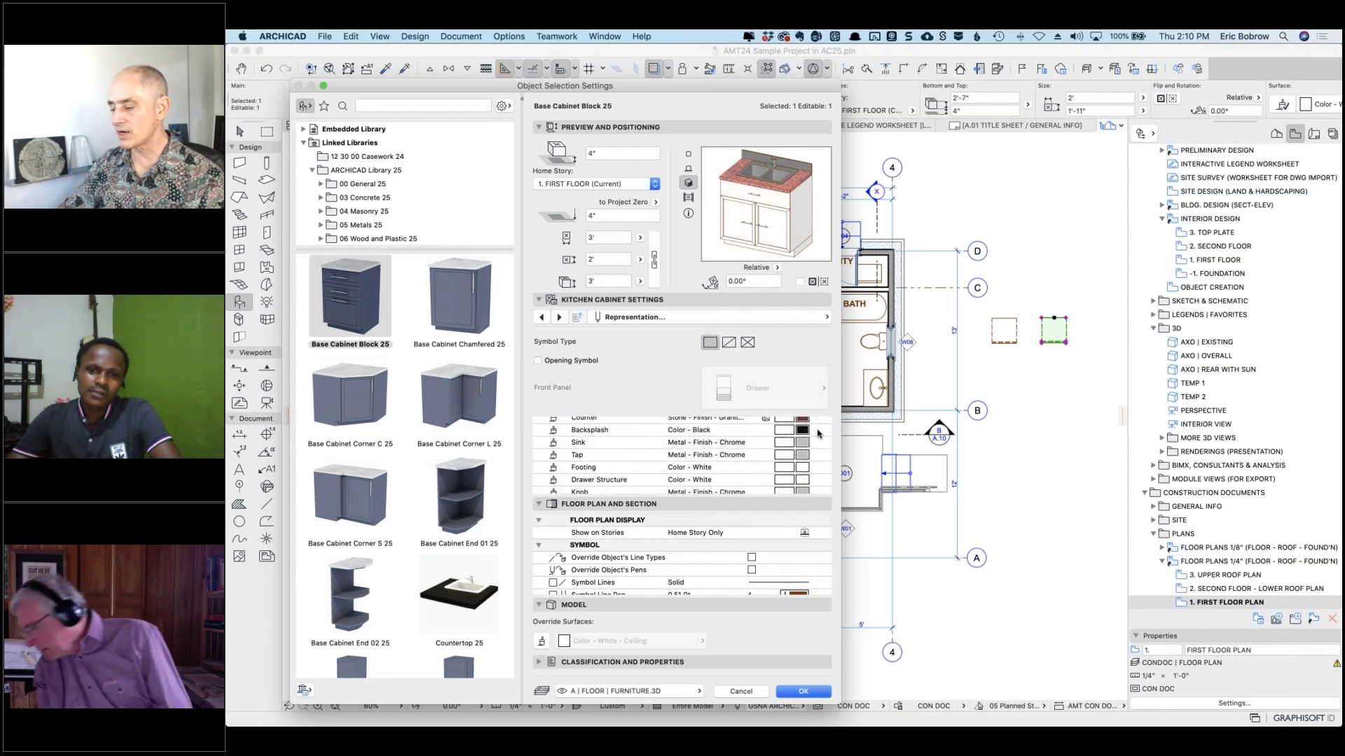
left_click(817, 432)
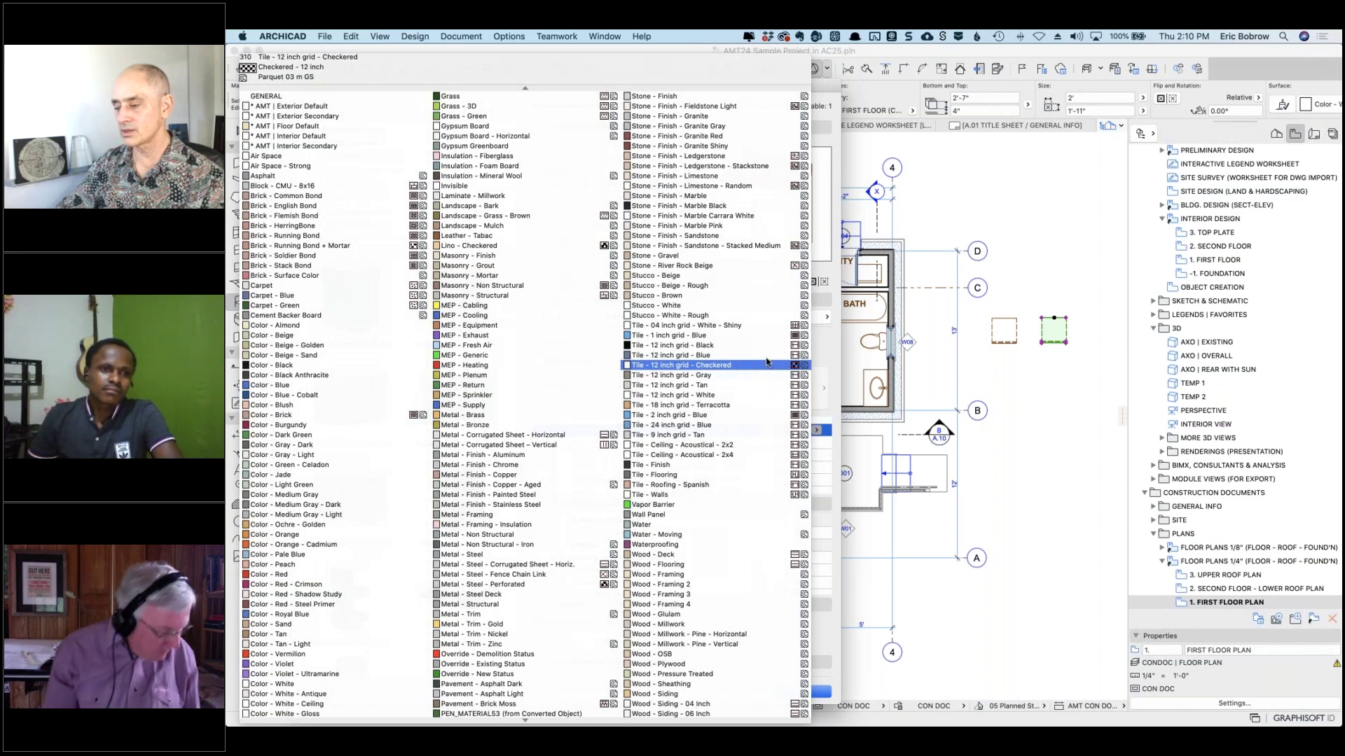
left_click(712, 138)
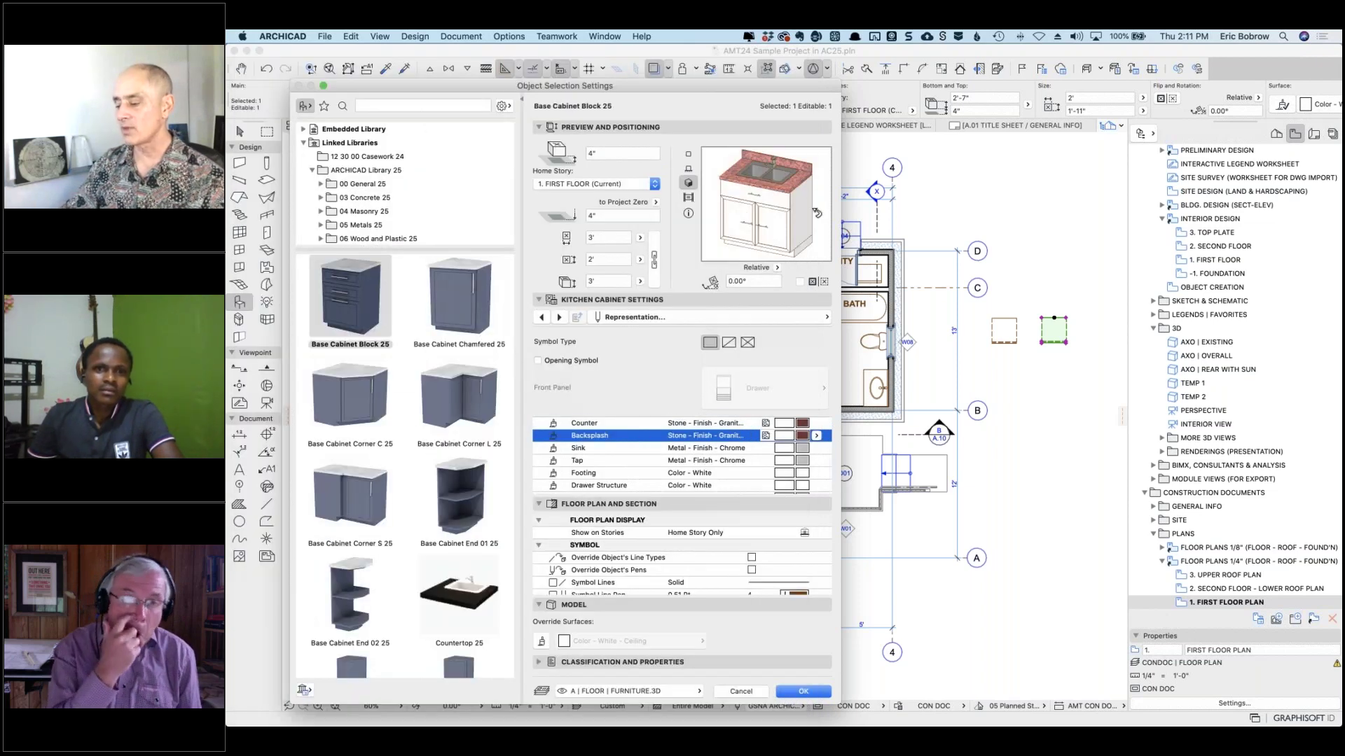
left_click(803, 691)
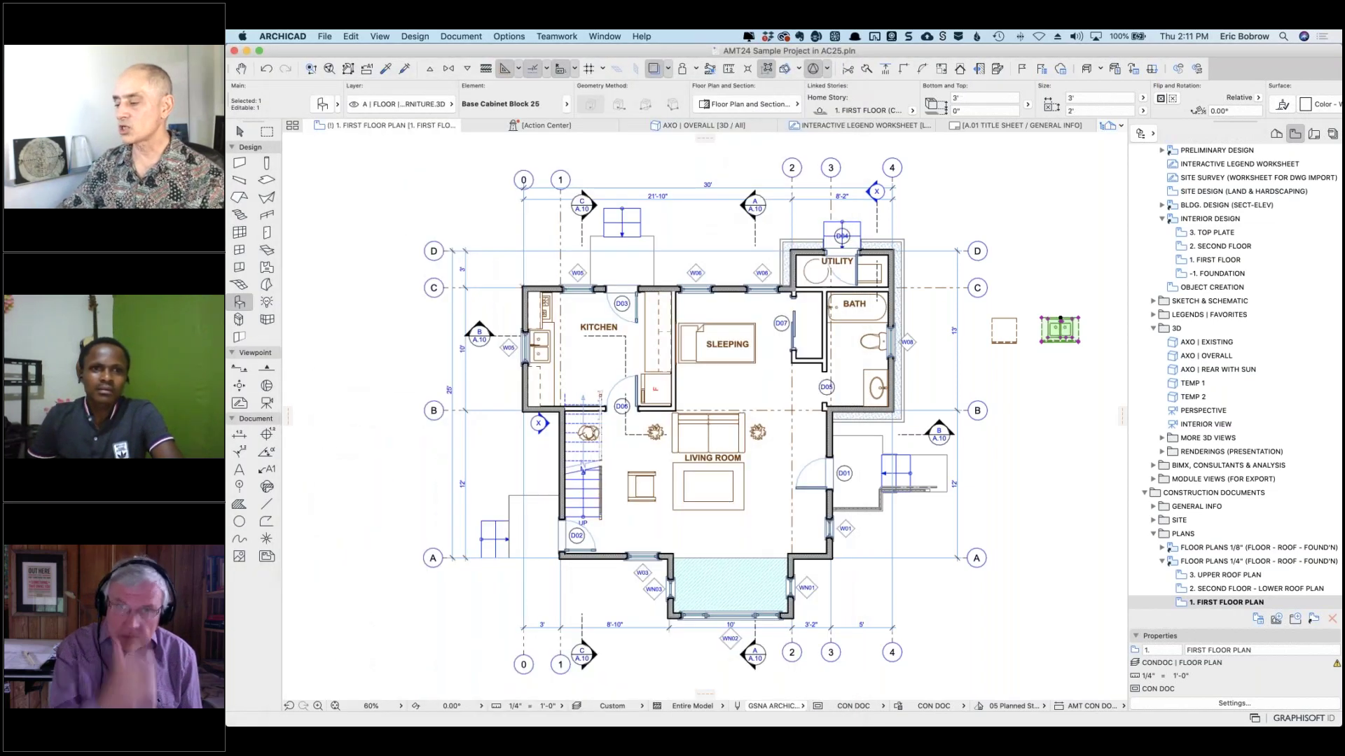
Select both base cabinets beside the floor plan and show only them in the 3D view.
key("Escape")
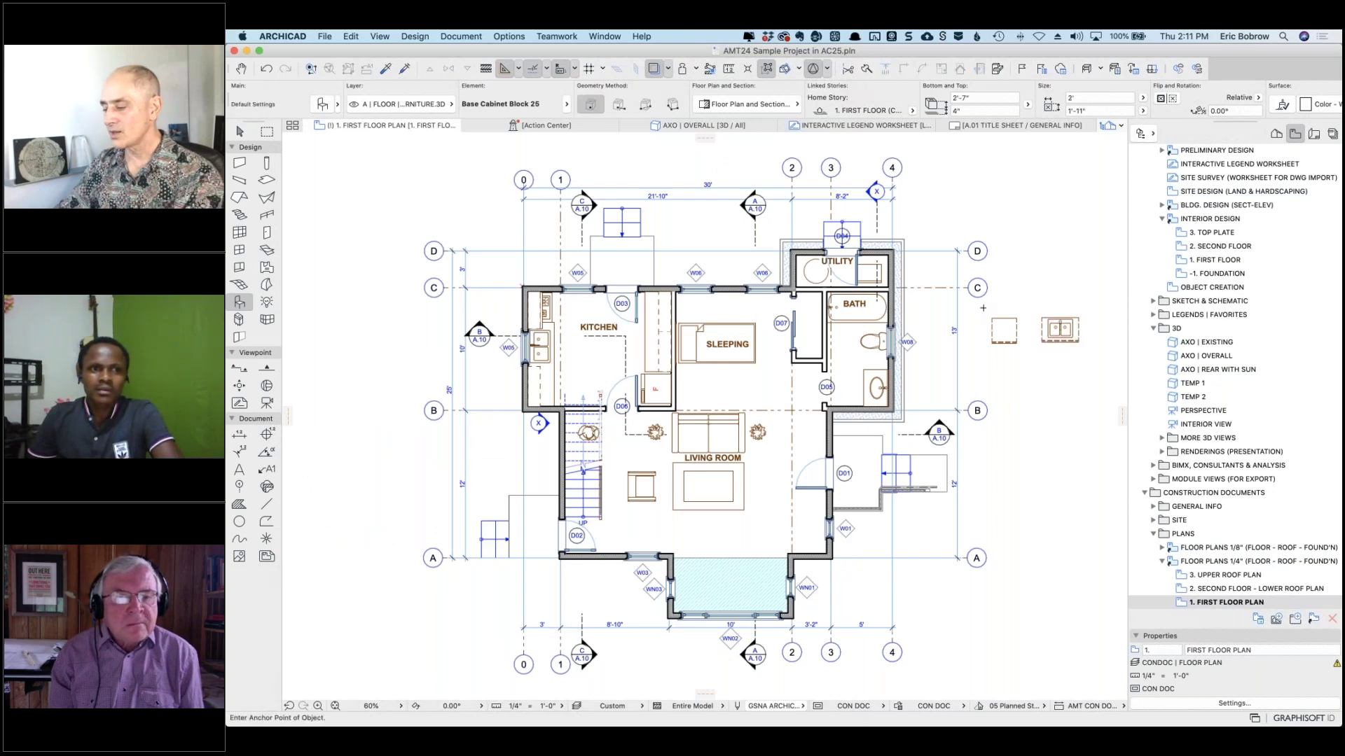
key("shift")
left_click(1003, 329, "shift")
left_click(1060, 329, "shift")
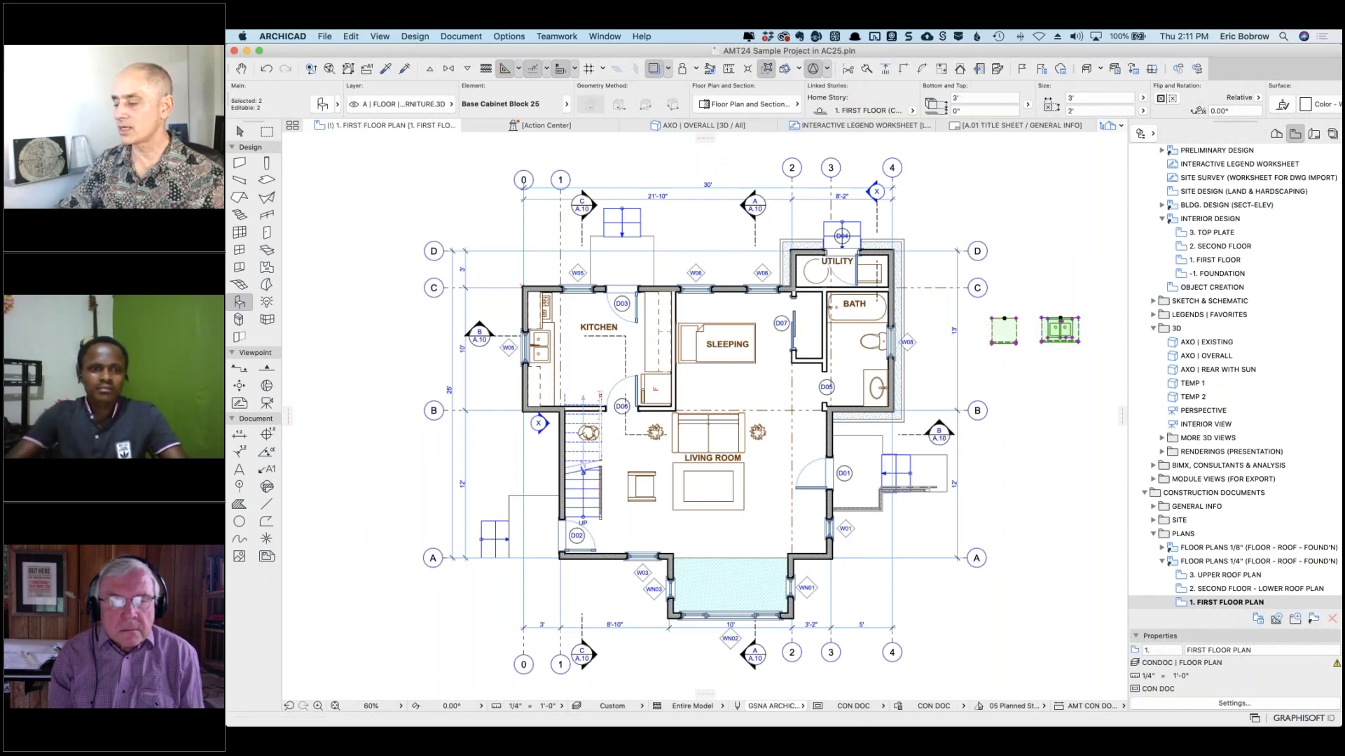
key("super+t")
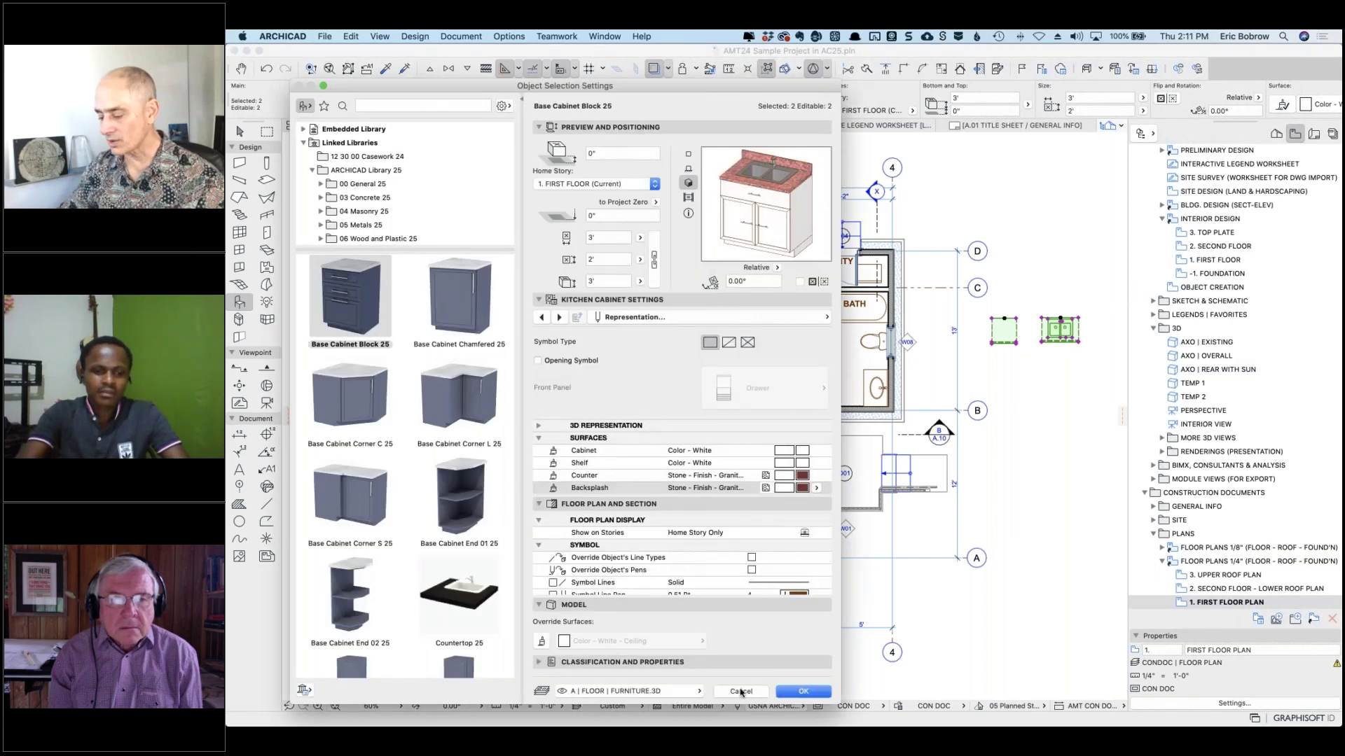
left_click(739, 693)
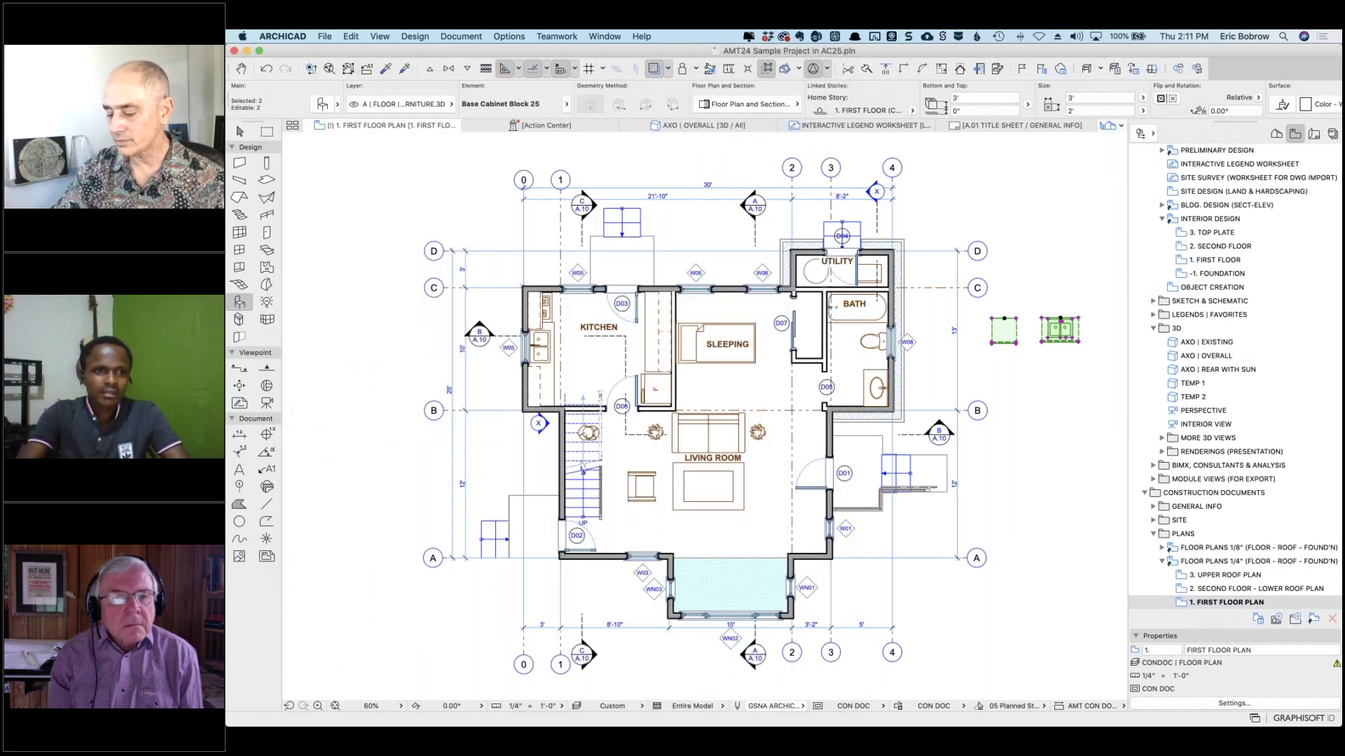
key("F5")
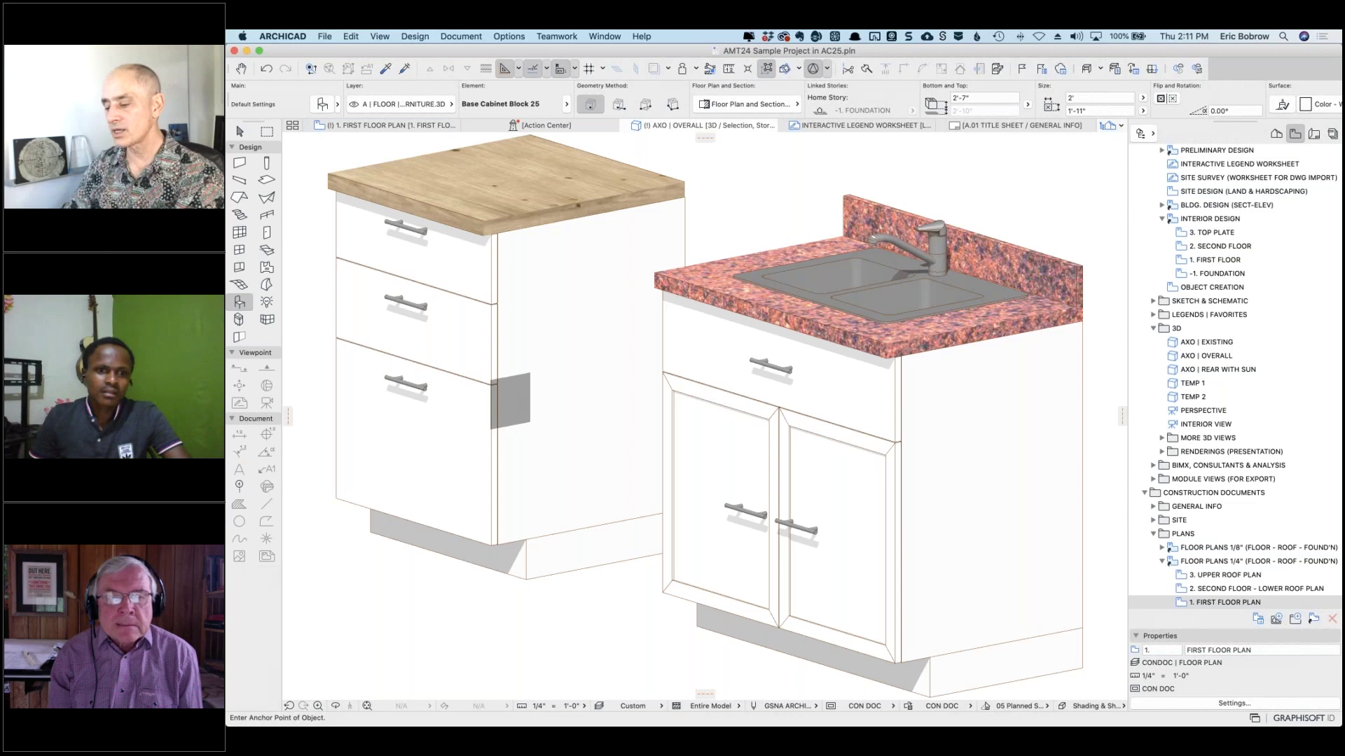
Change the Cabinet surface of both base cabinets to Color - Pale Blue.
left_click(522, 403, "shift")
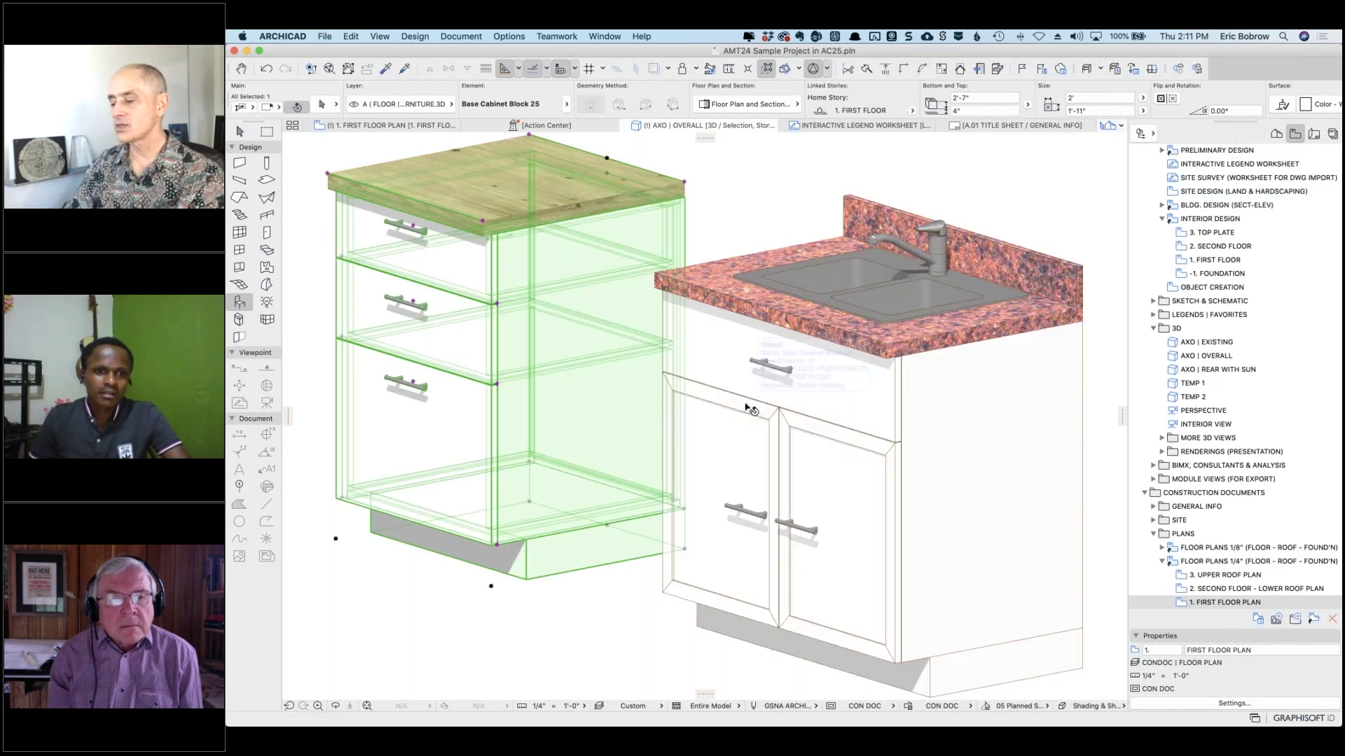
left_click(751, 409, "shift")
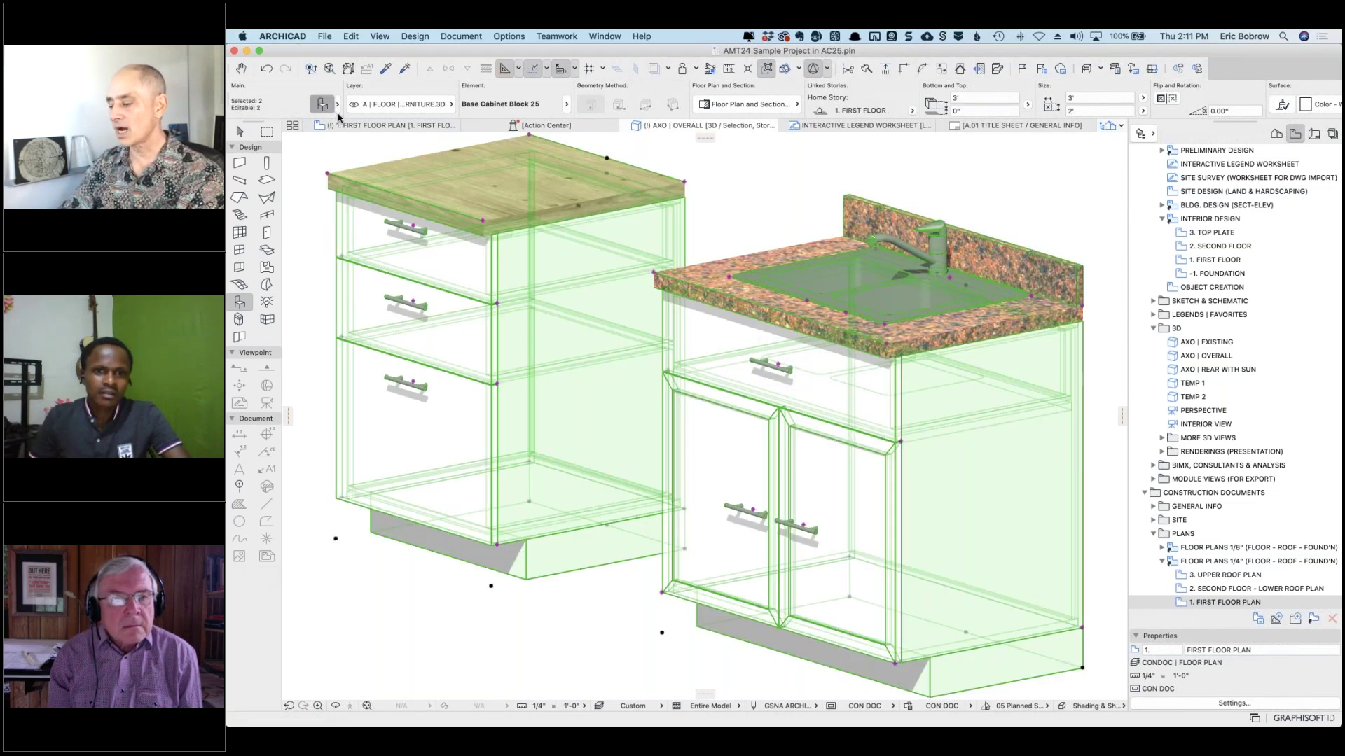
left_click(323, 105)
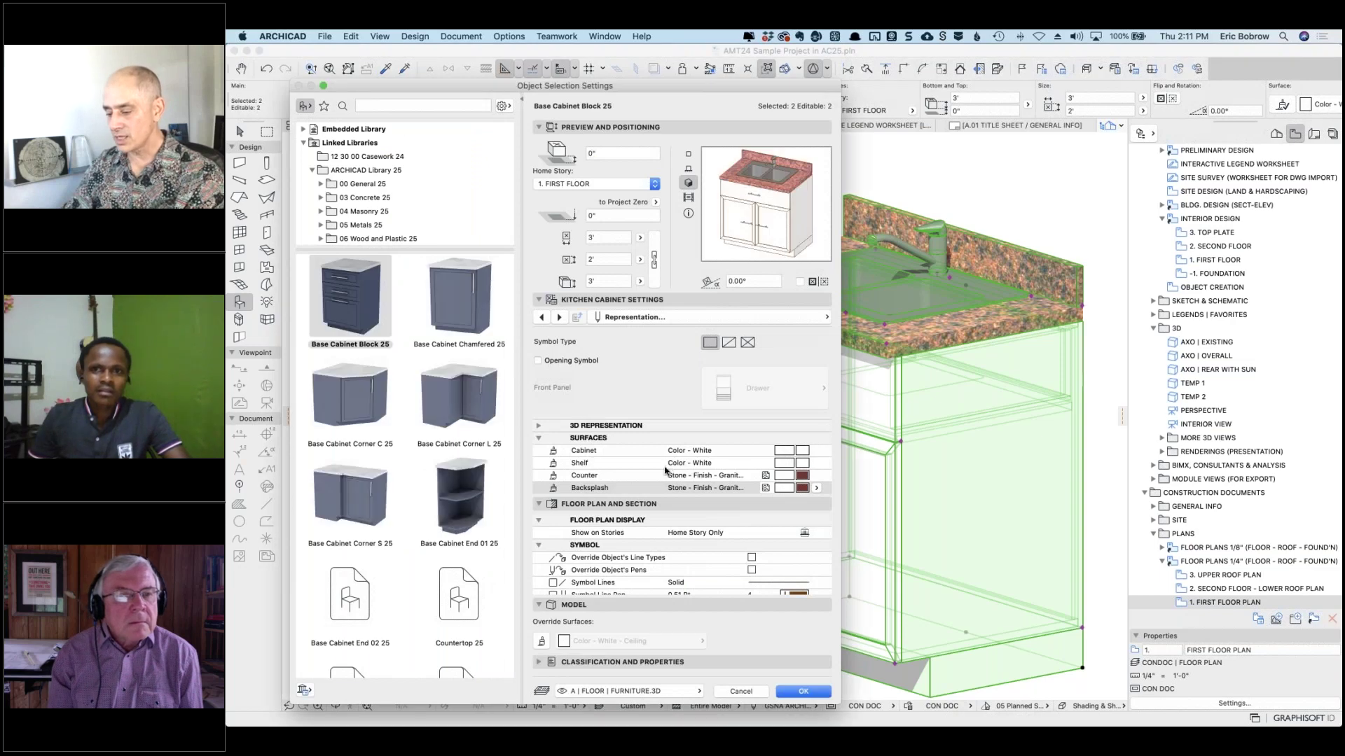
left_click(755, 450)
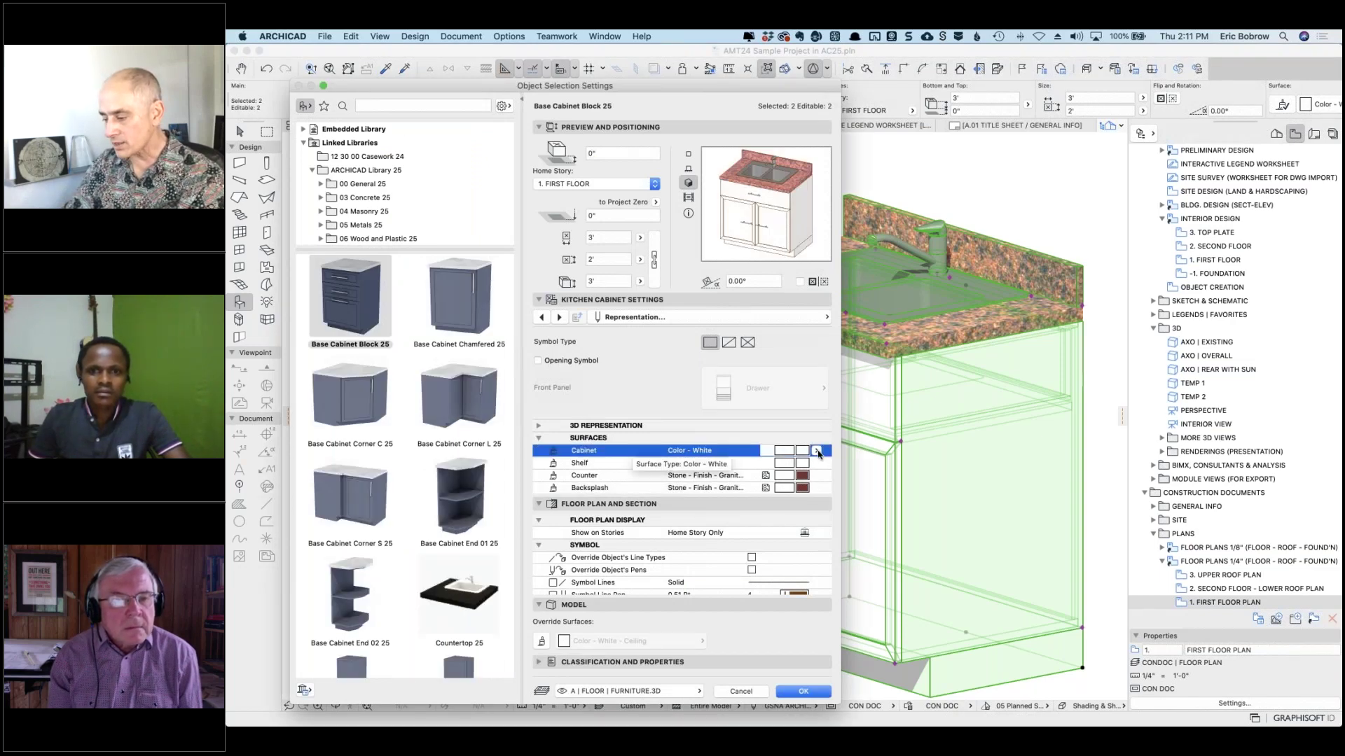
left_click(817, 452)
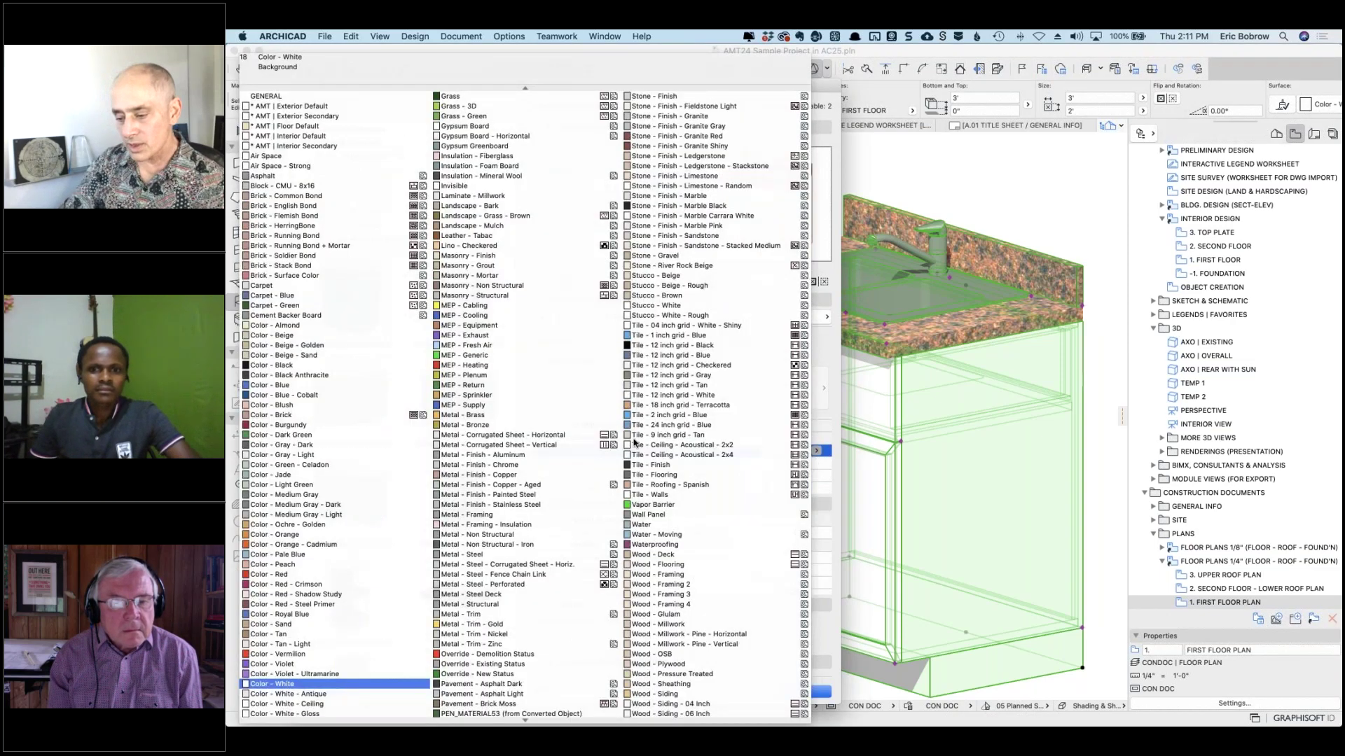
left_click(304, 555)
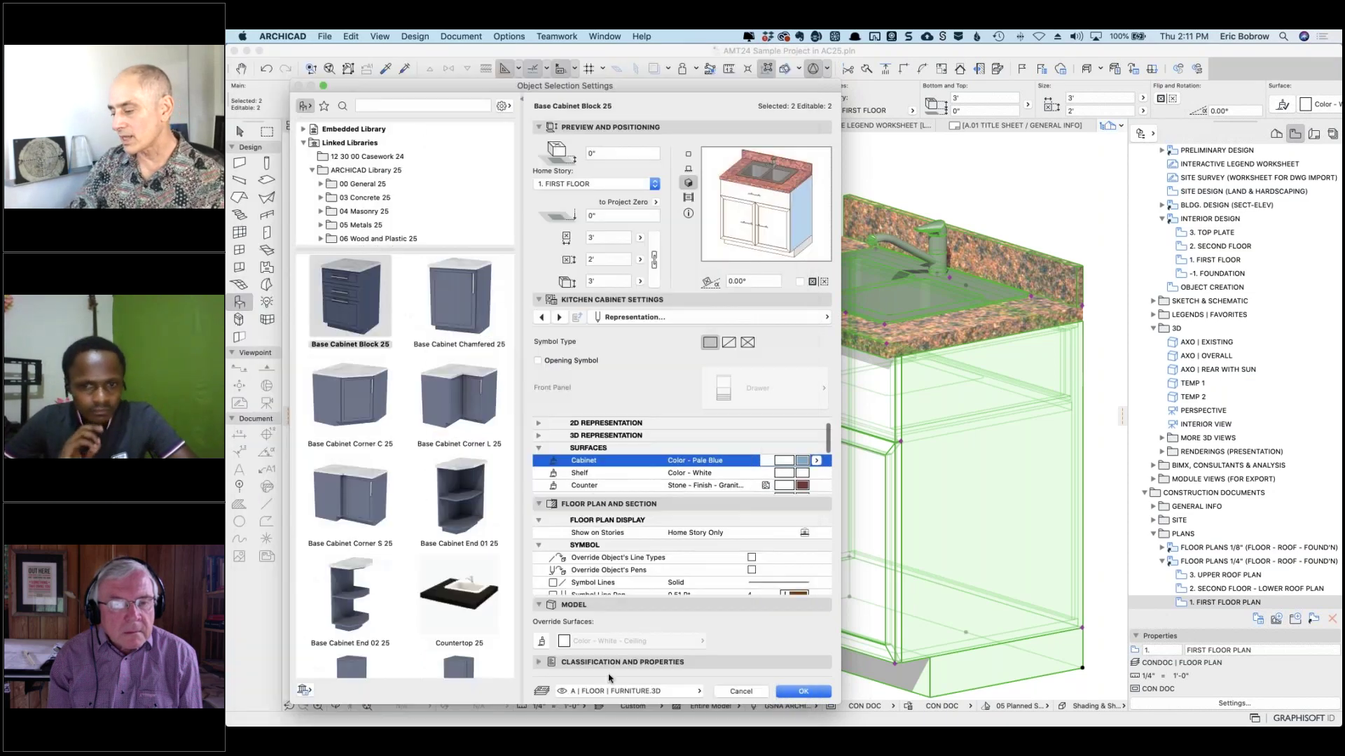
left_click(792, 693)
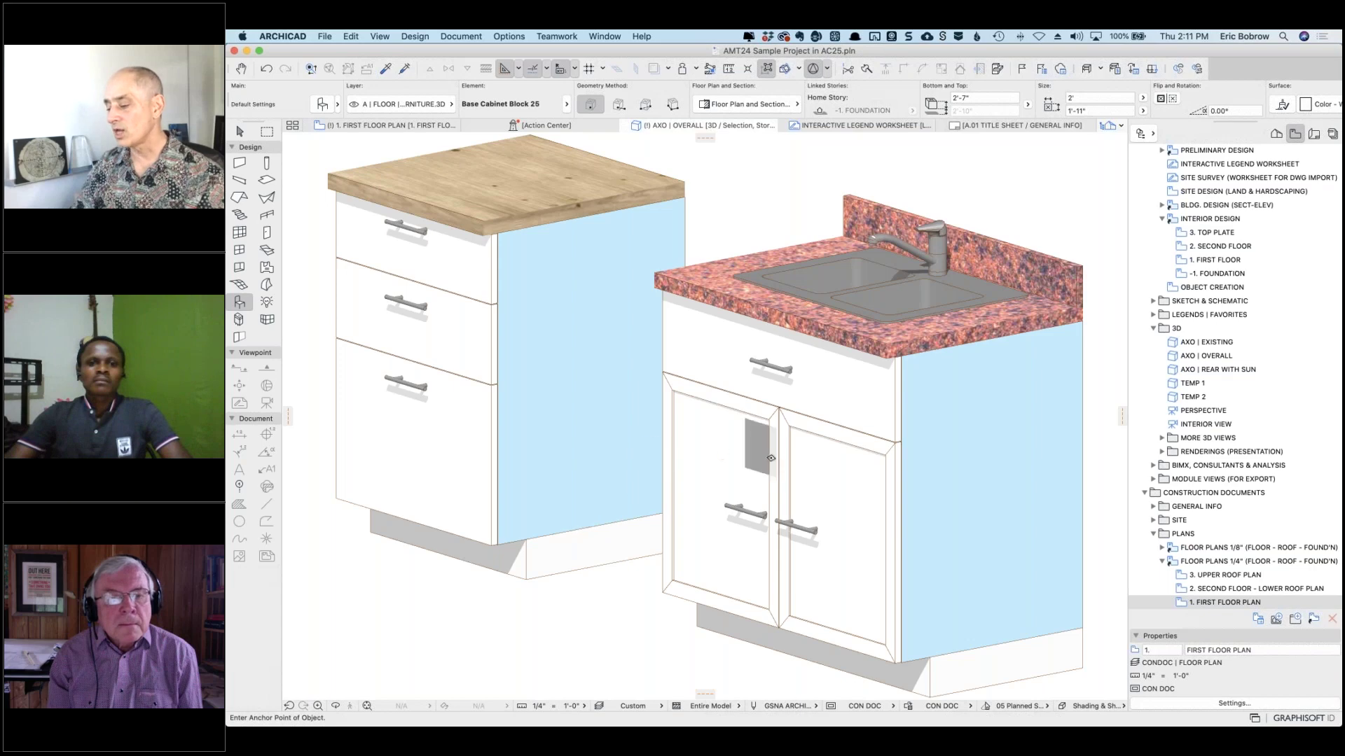
Select only the sink cabinet in 3D and open its knob settings.
left_click(815, 482)
left_click(815, 482)
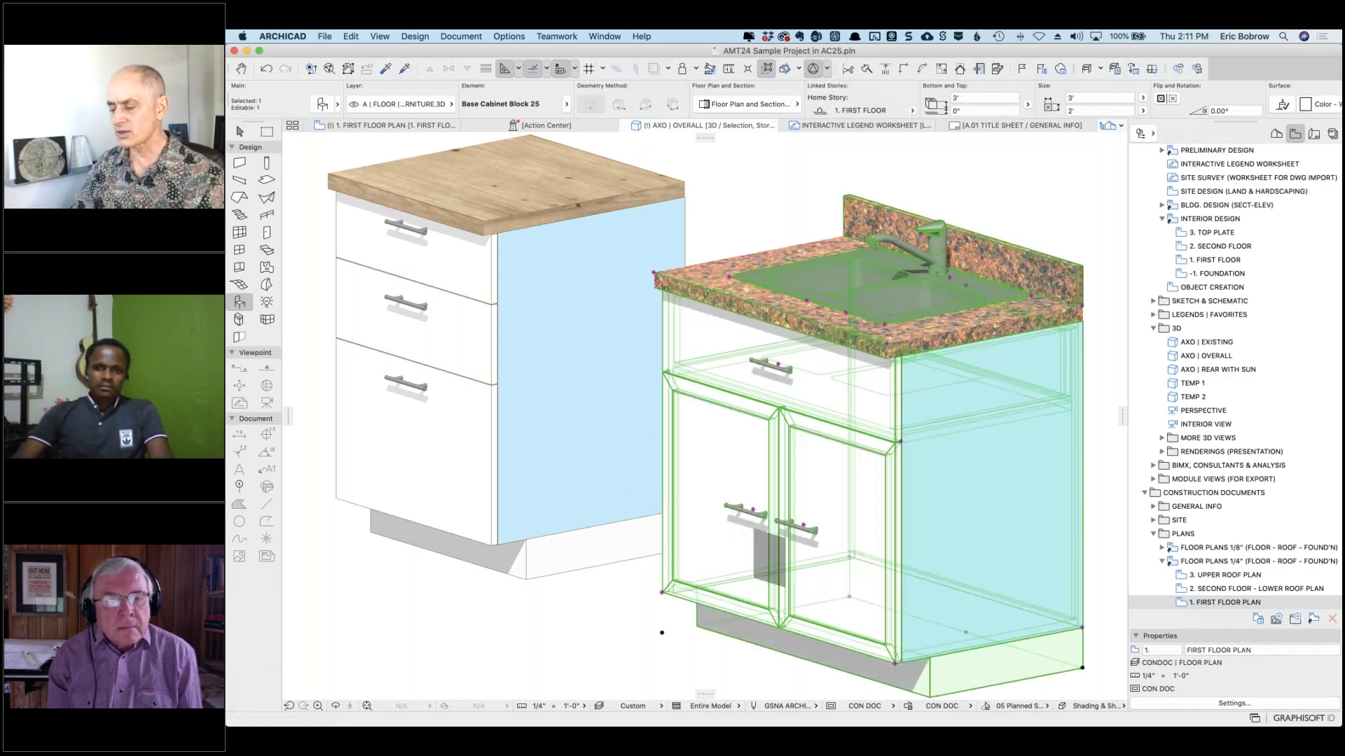
left_click(321, 105)
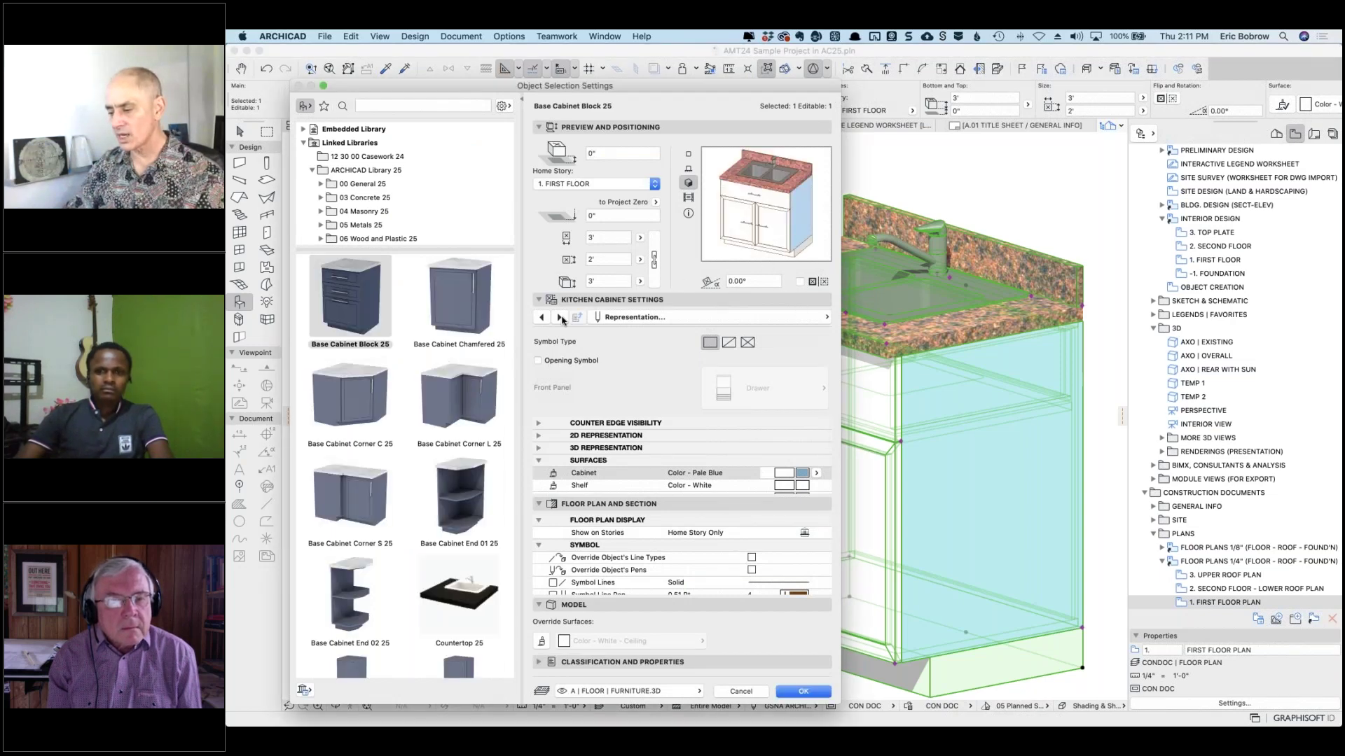
left_click(619, 317)
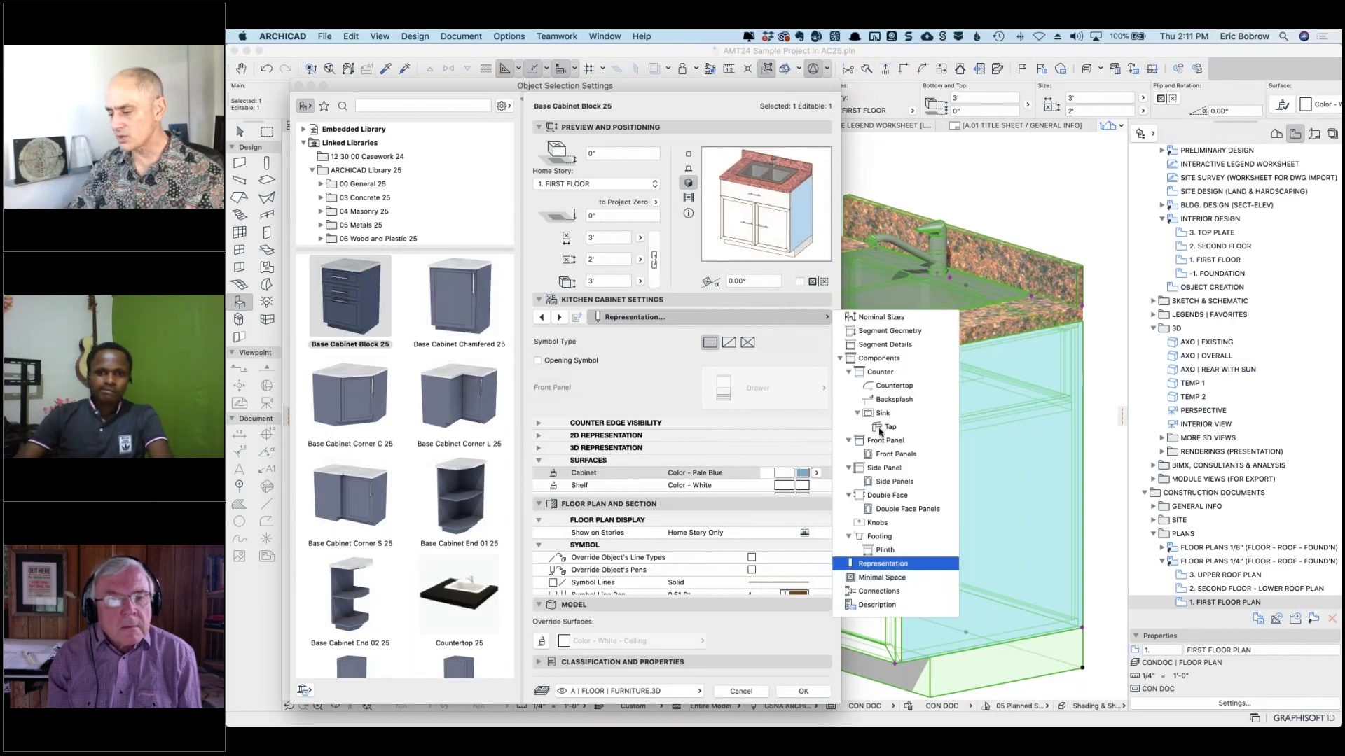
left_click(877, 523)
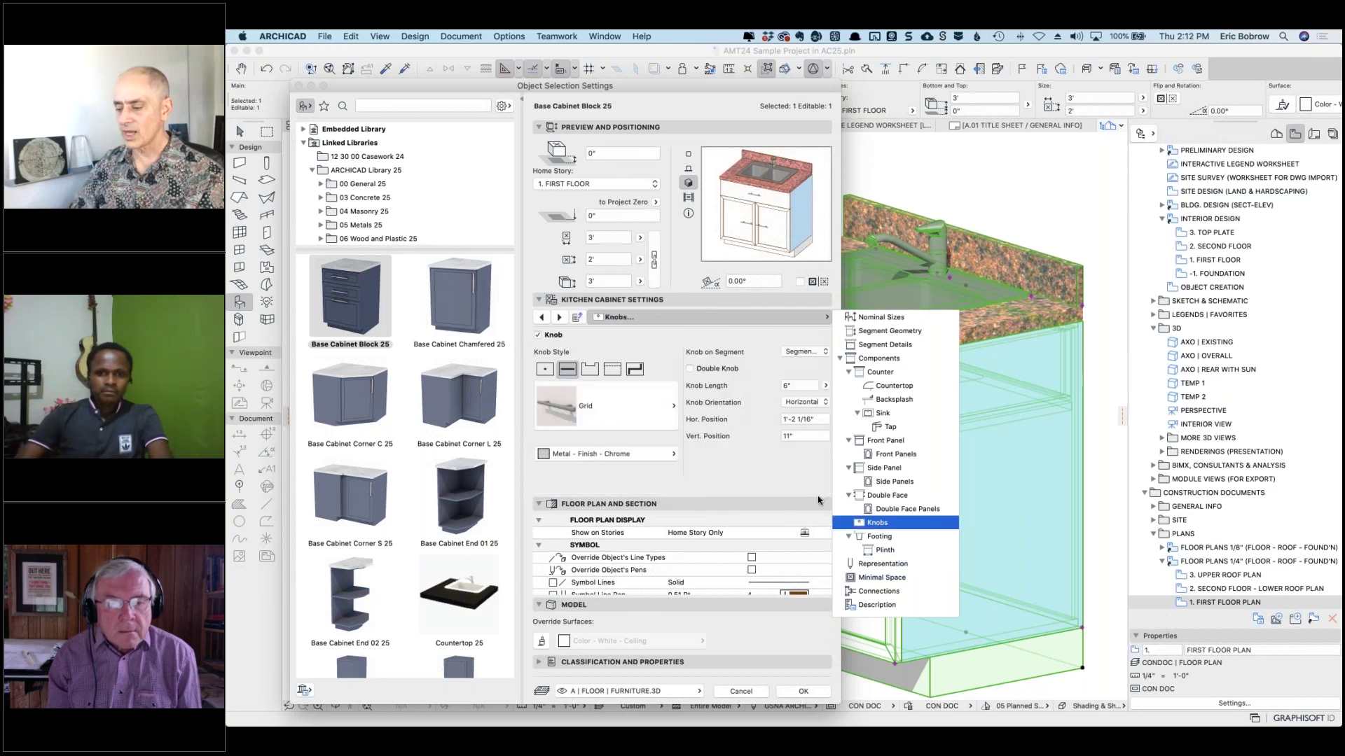
Try the Cylinder knob on the sink cabinet and review the other shapes of that style.
left_click(545, 370)
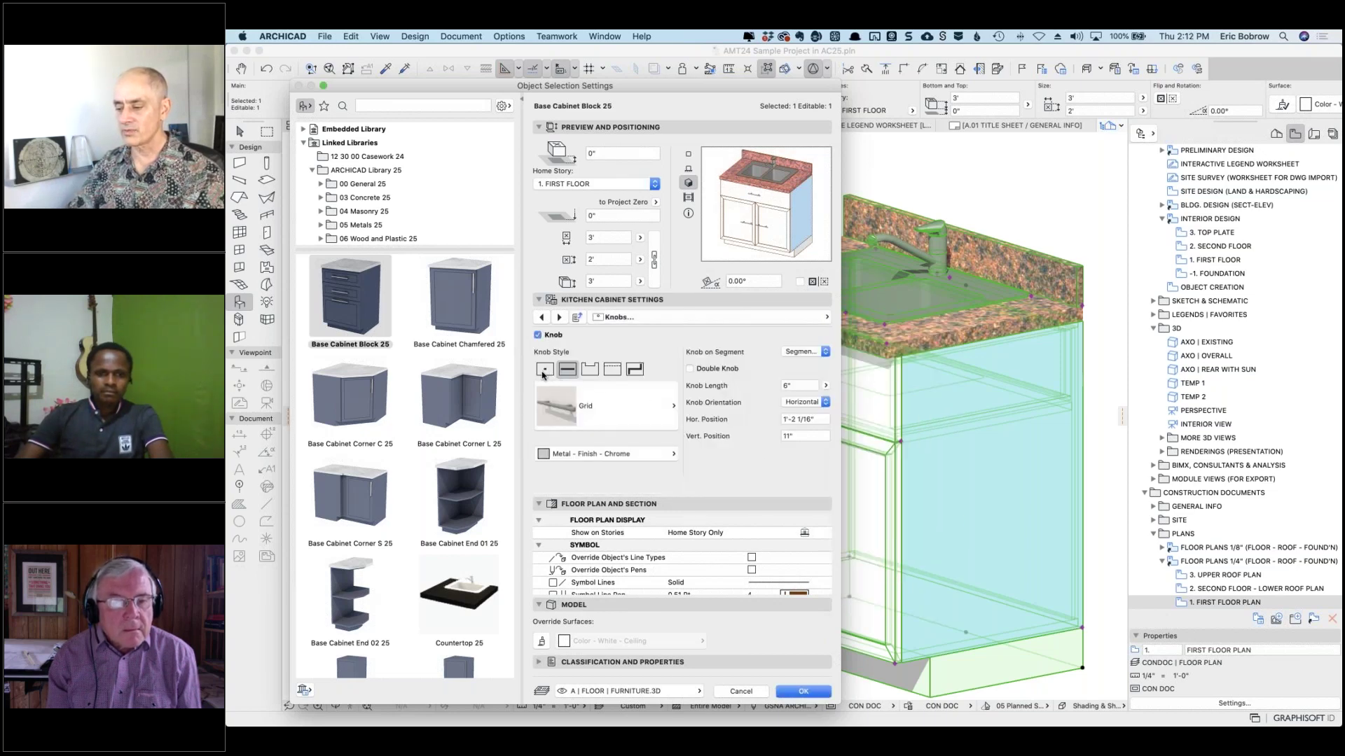
left_click(544, 371)
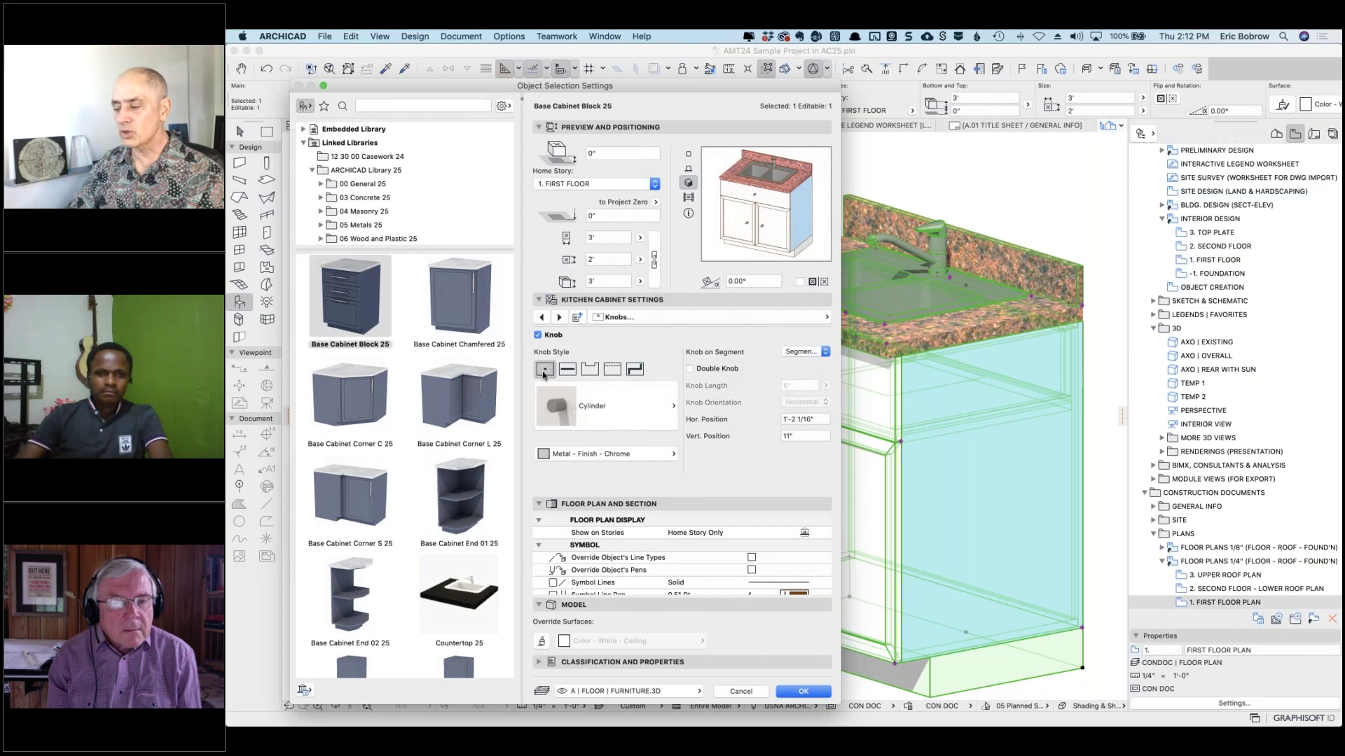
left_click(611, 423)
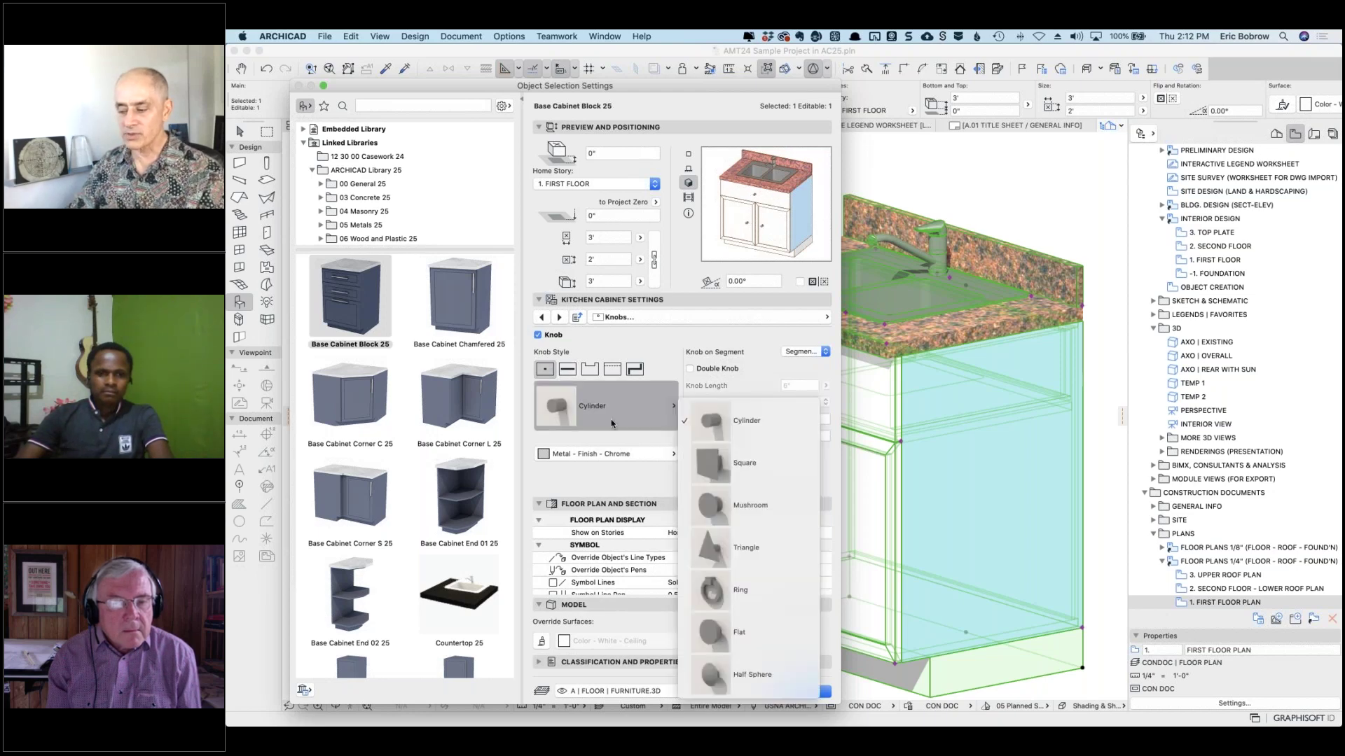
Change the sink cabinet's knobs to the Linear bar handle and review the other handle shapes.
left_click(567, 369)
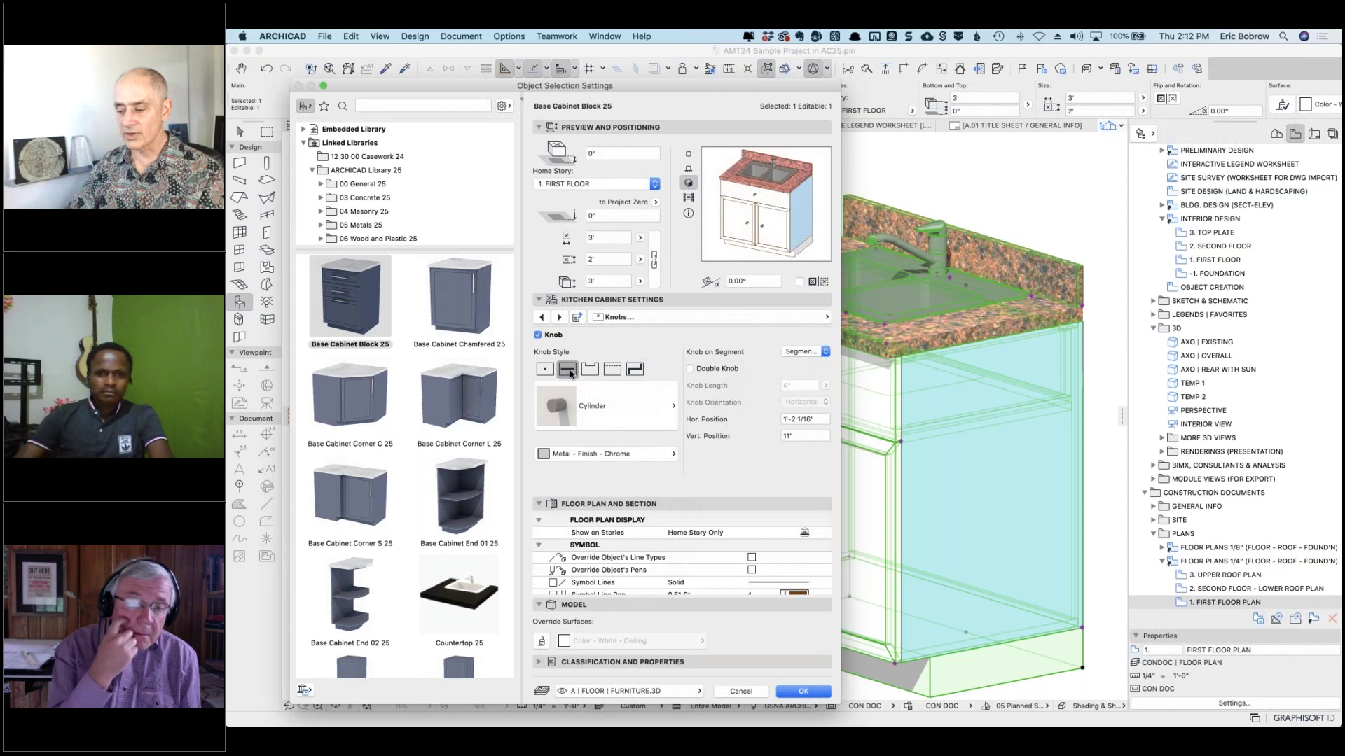
left_click(596, 406)
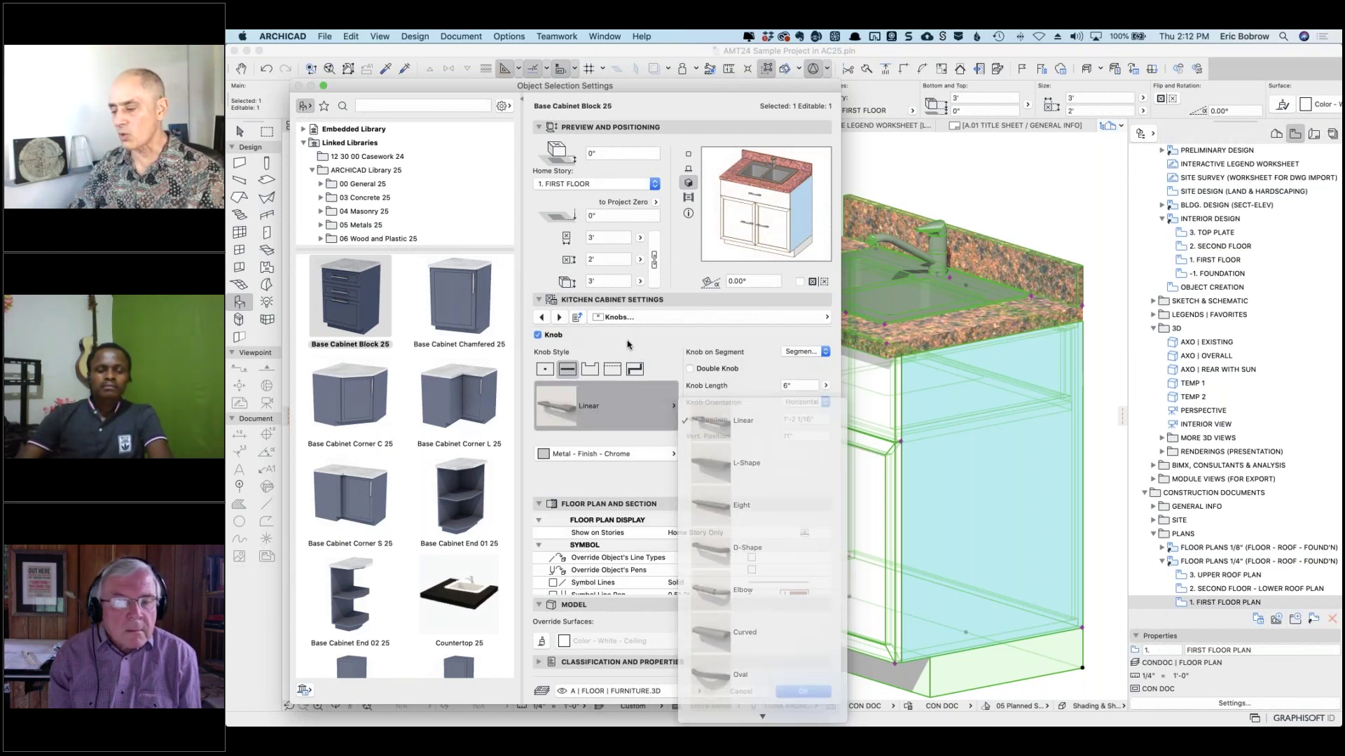
left_click(824, 406)
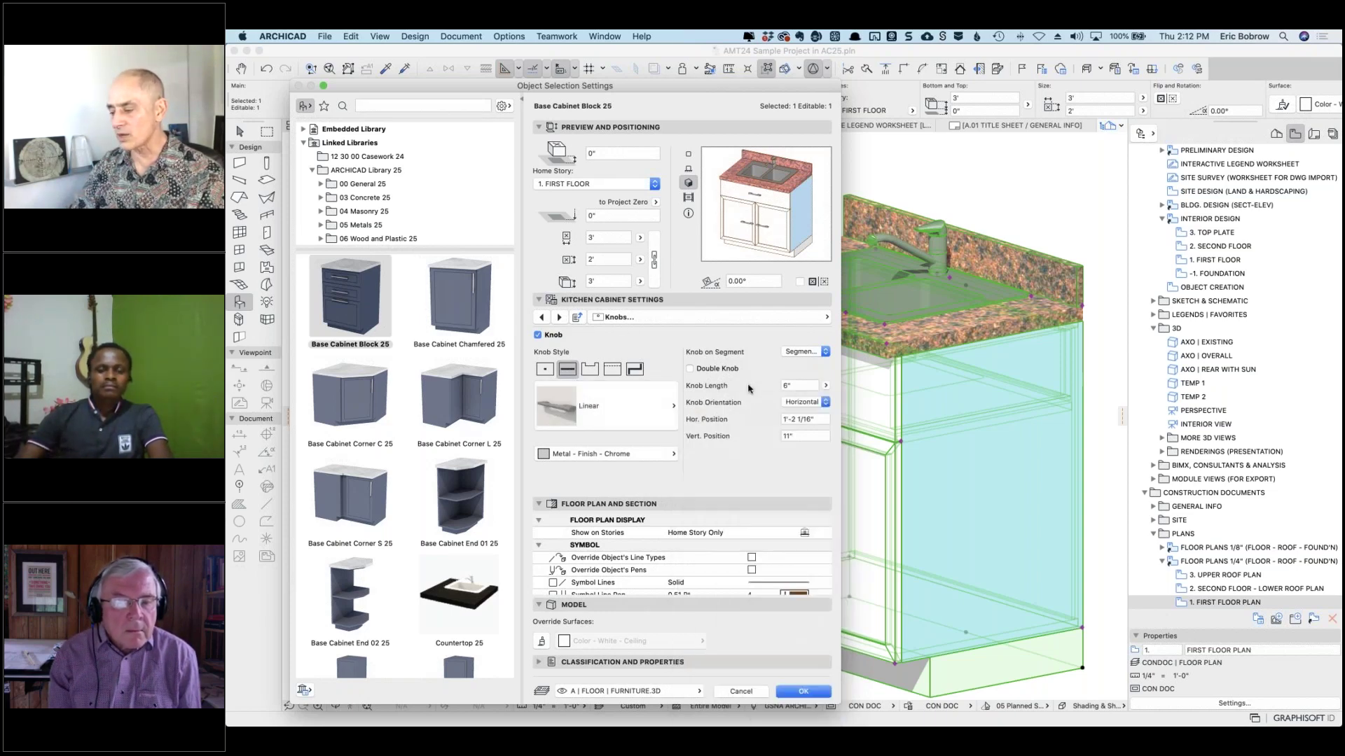
Set the sink cabinet's knob orientation to Vertical with a vertical position of 1'-3", apply it and clear the selection.
left_click(824, 403)
left_click(811, 413)
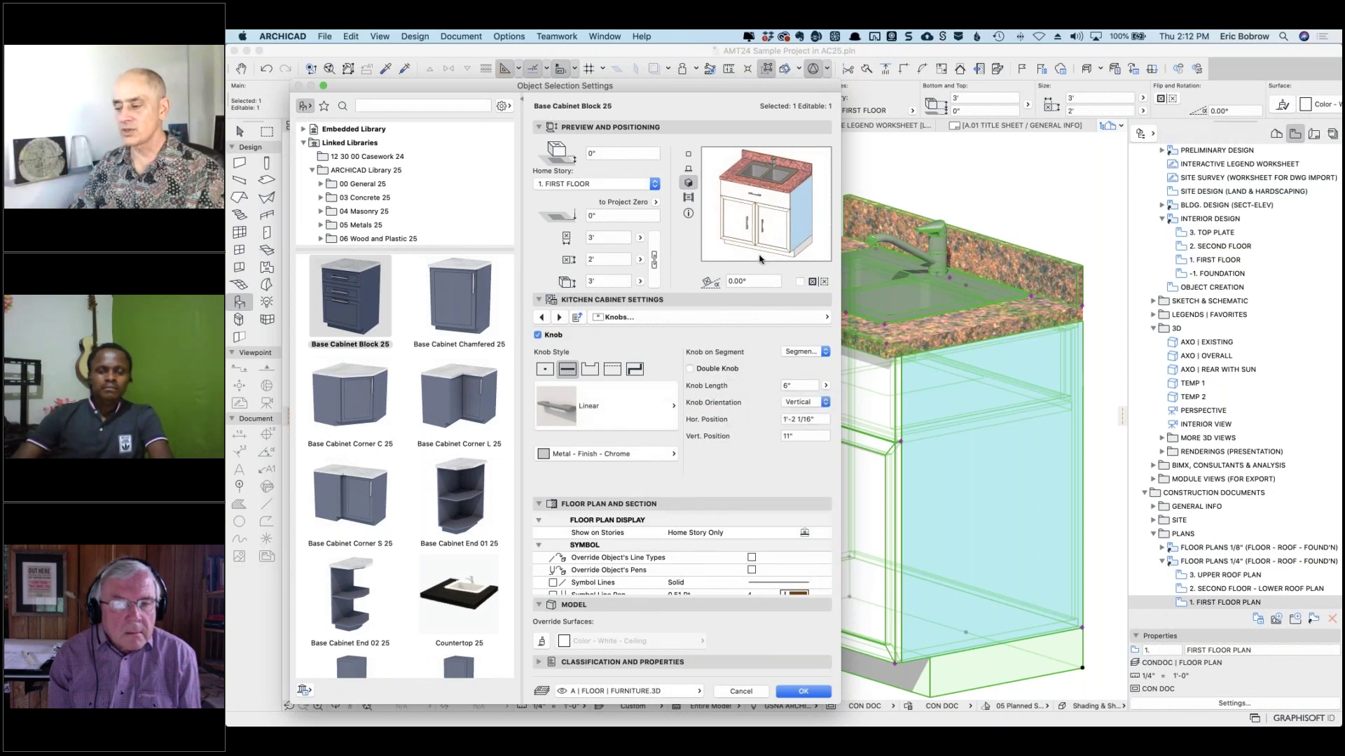
left_click(806, 437)
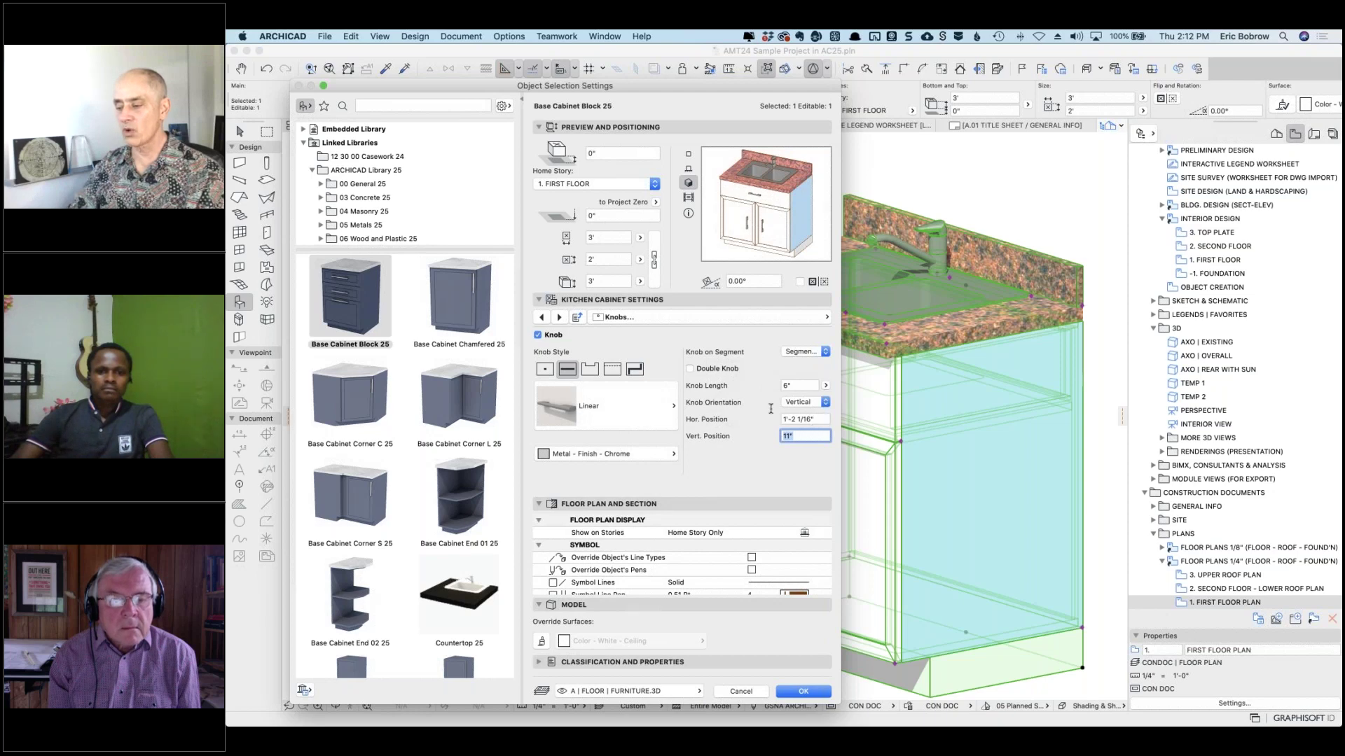
key("shift+Tab")
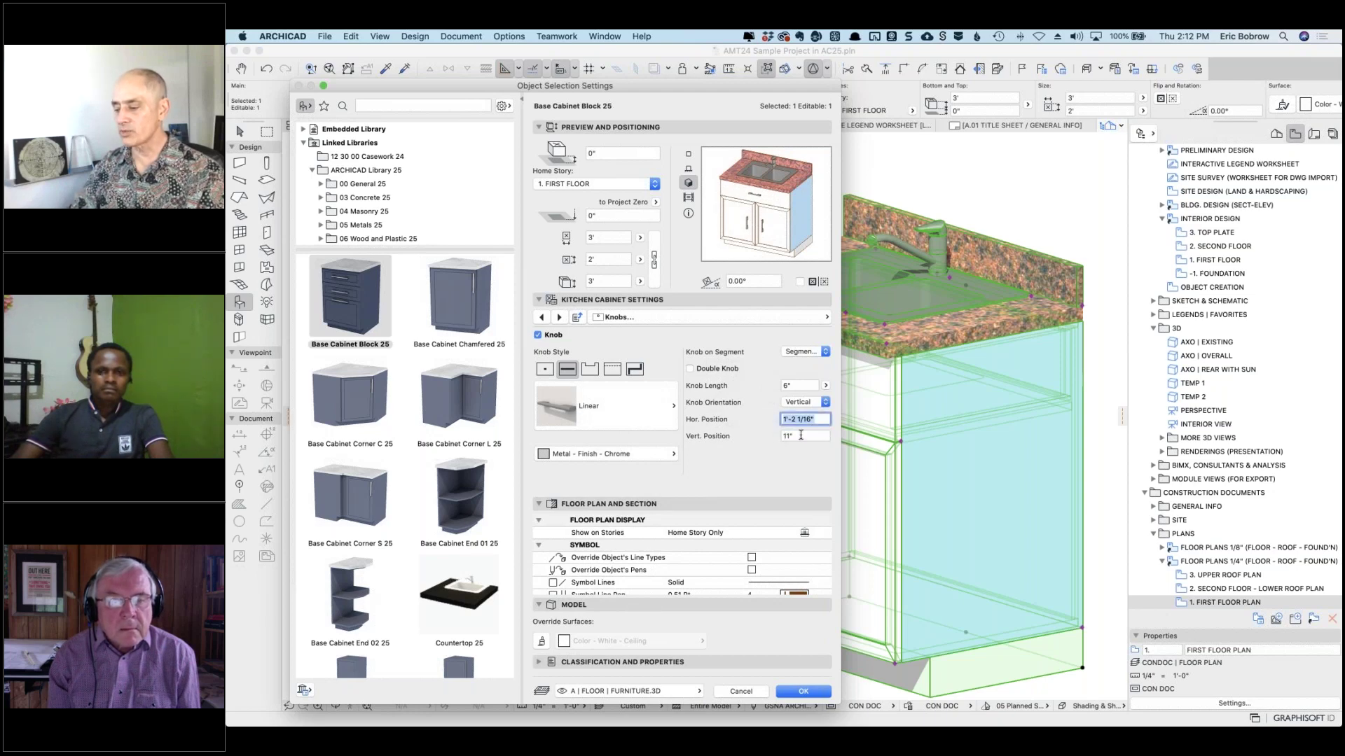
key("Tab")
type("1'3")
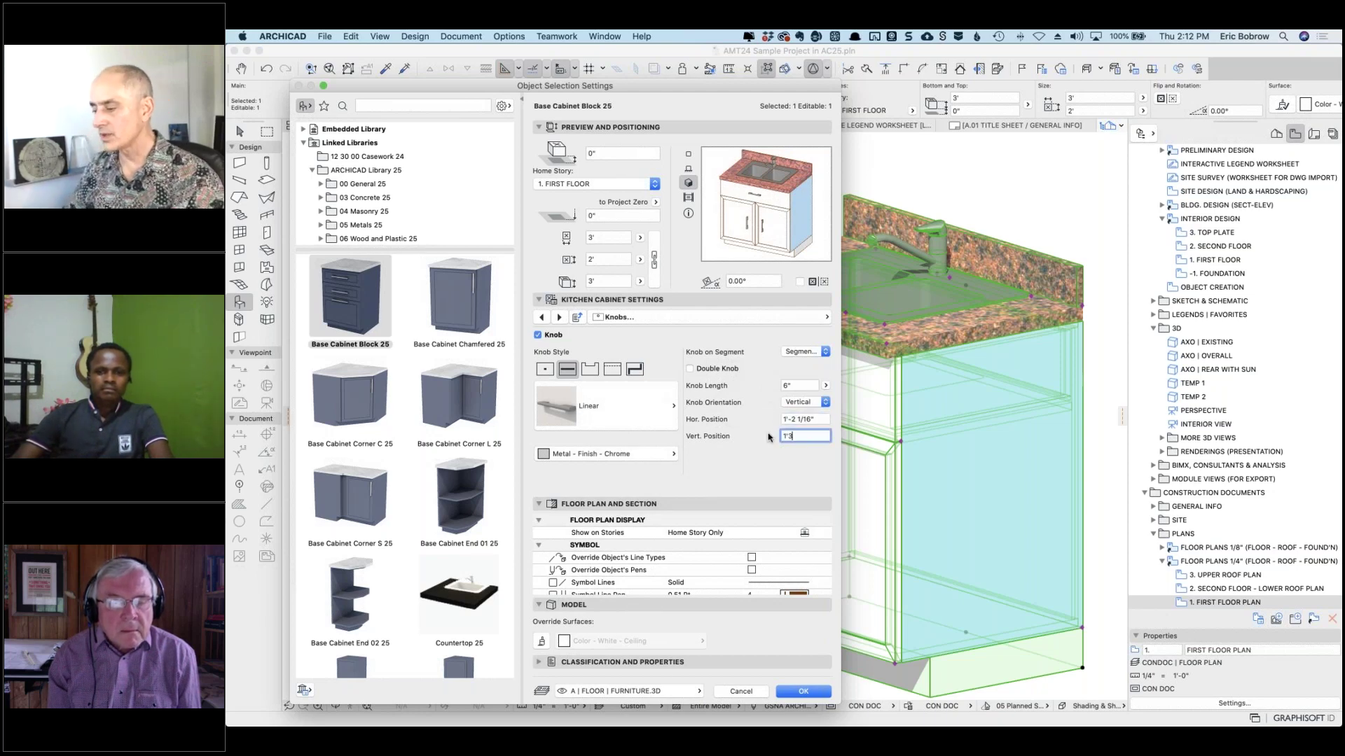
key("Return")
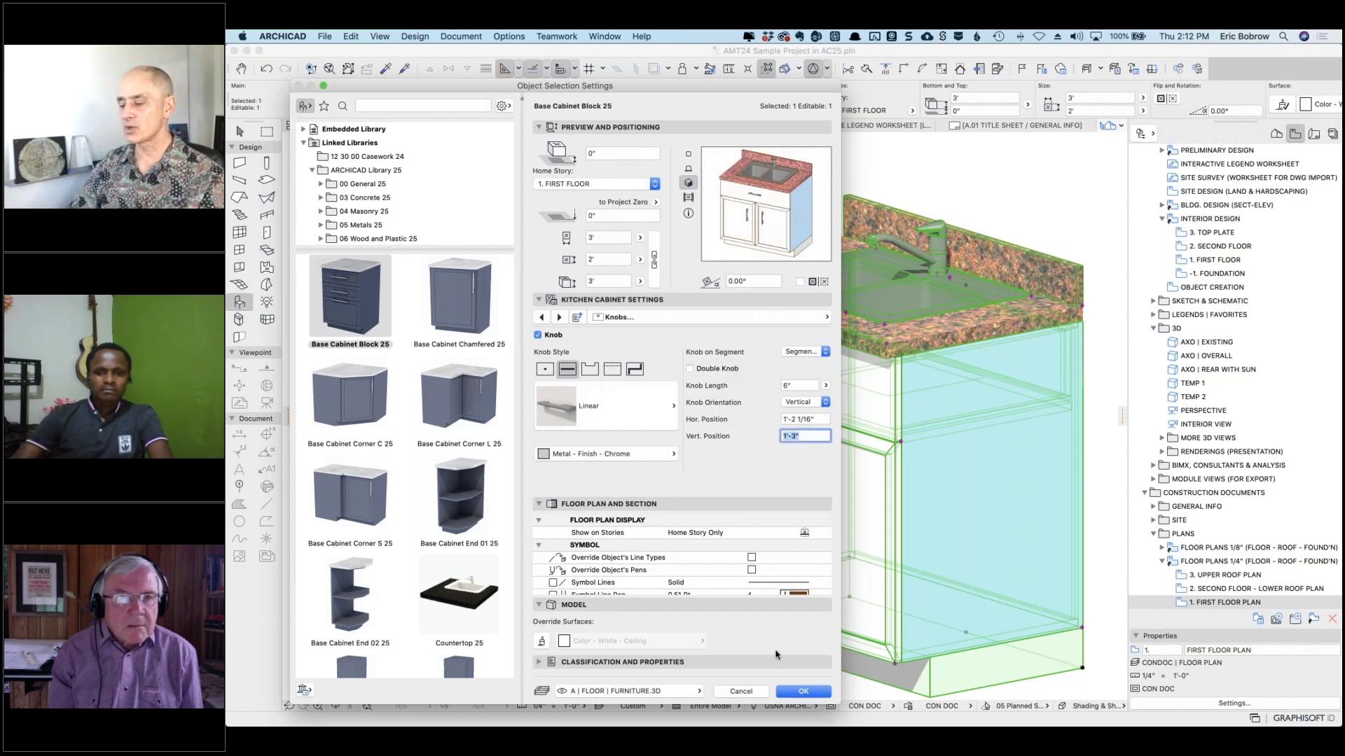
left_click(802, 692)
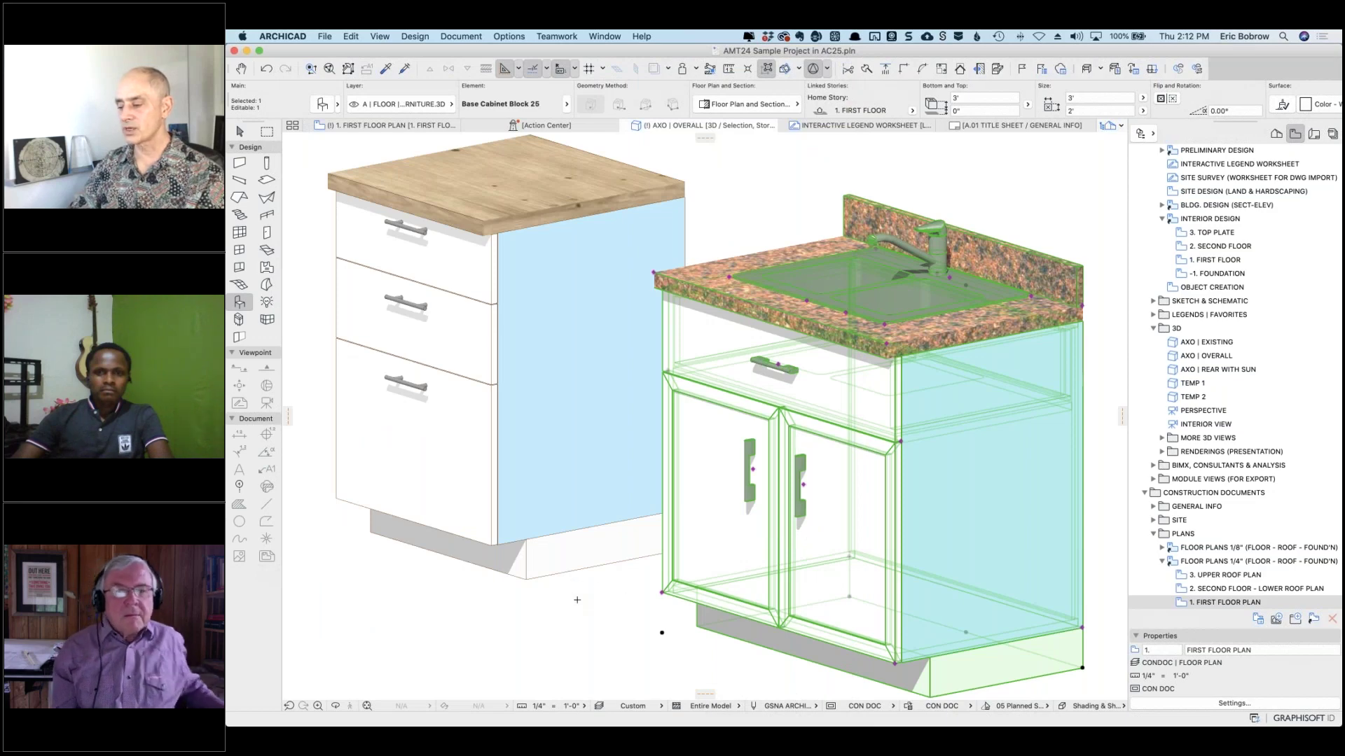
key("Escape")
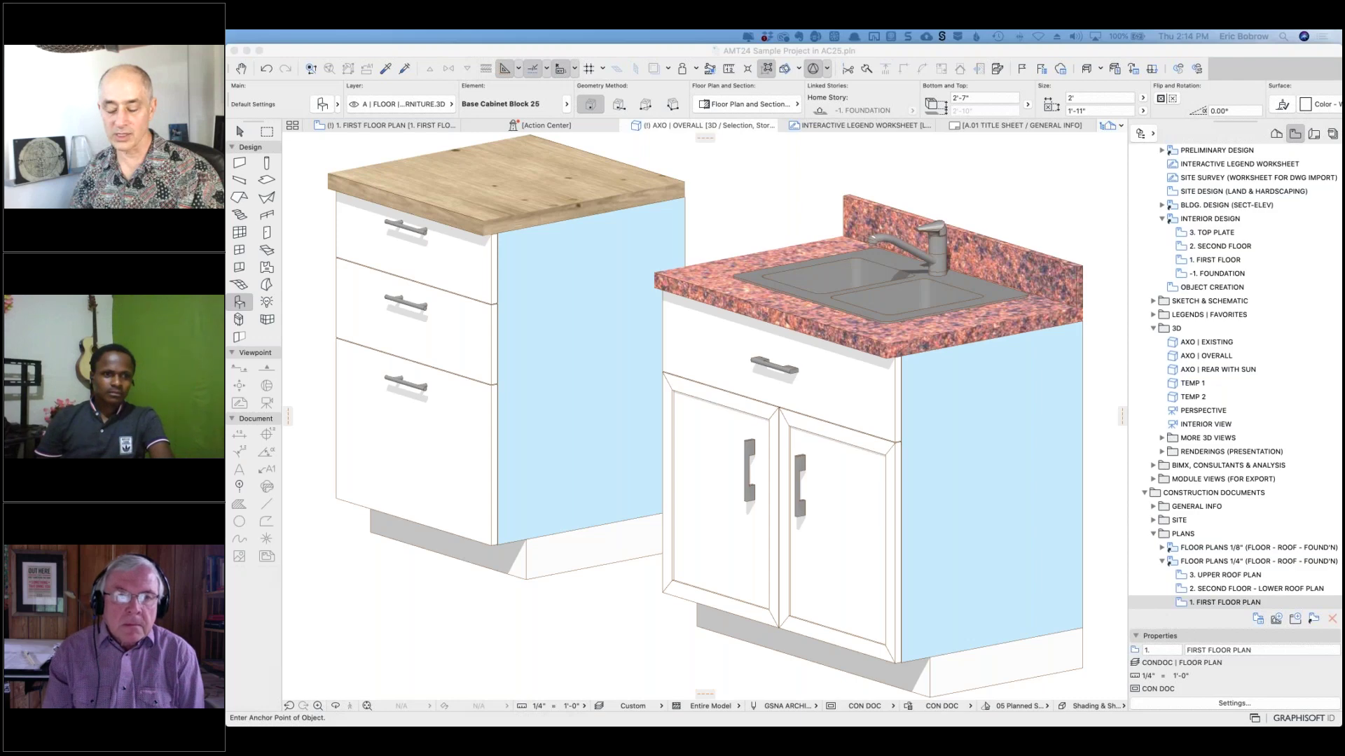
Select both base cabinets on the first floor plan and open their Representation settings.
left_click(978, 191)
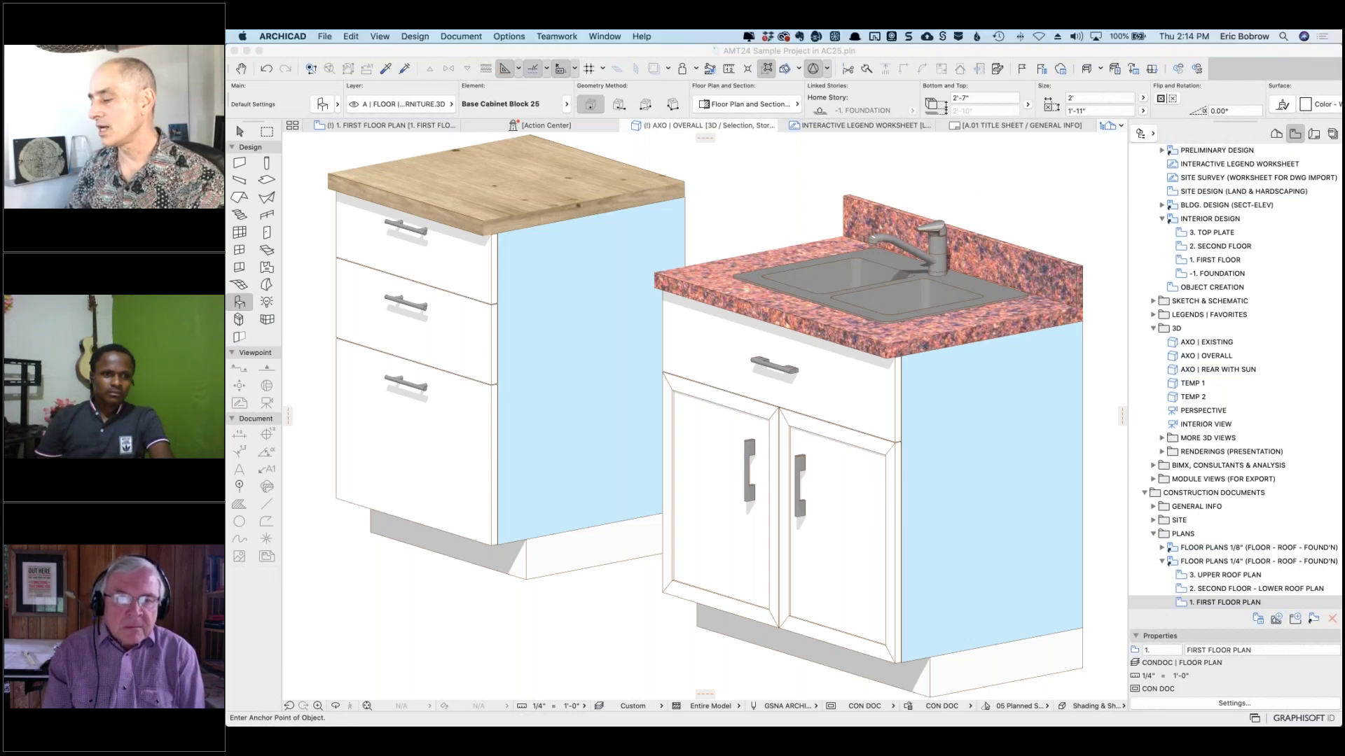
left_click(423, 130)
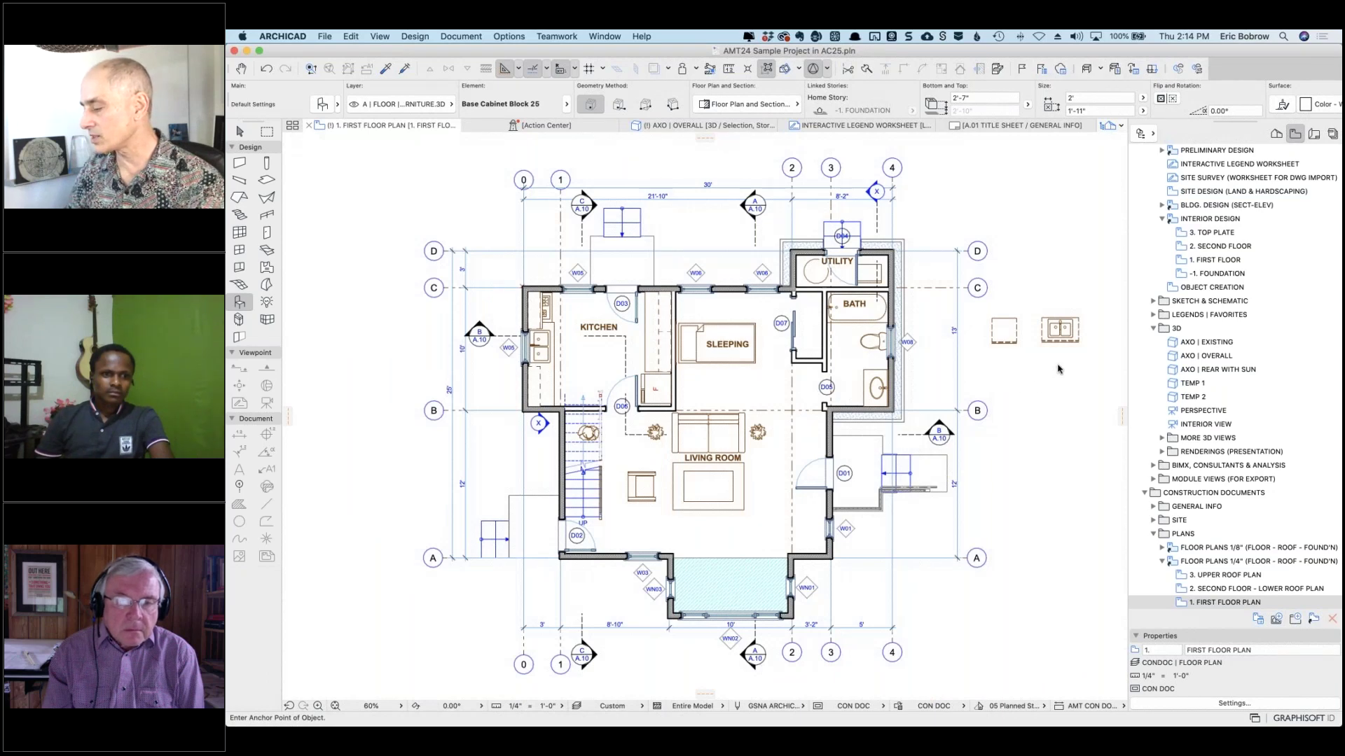
scroll(1068, 346, "up", 8)
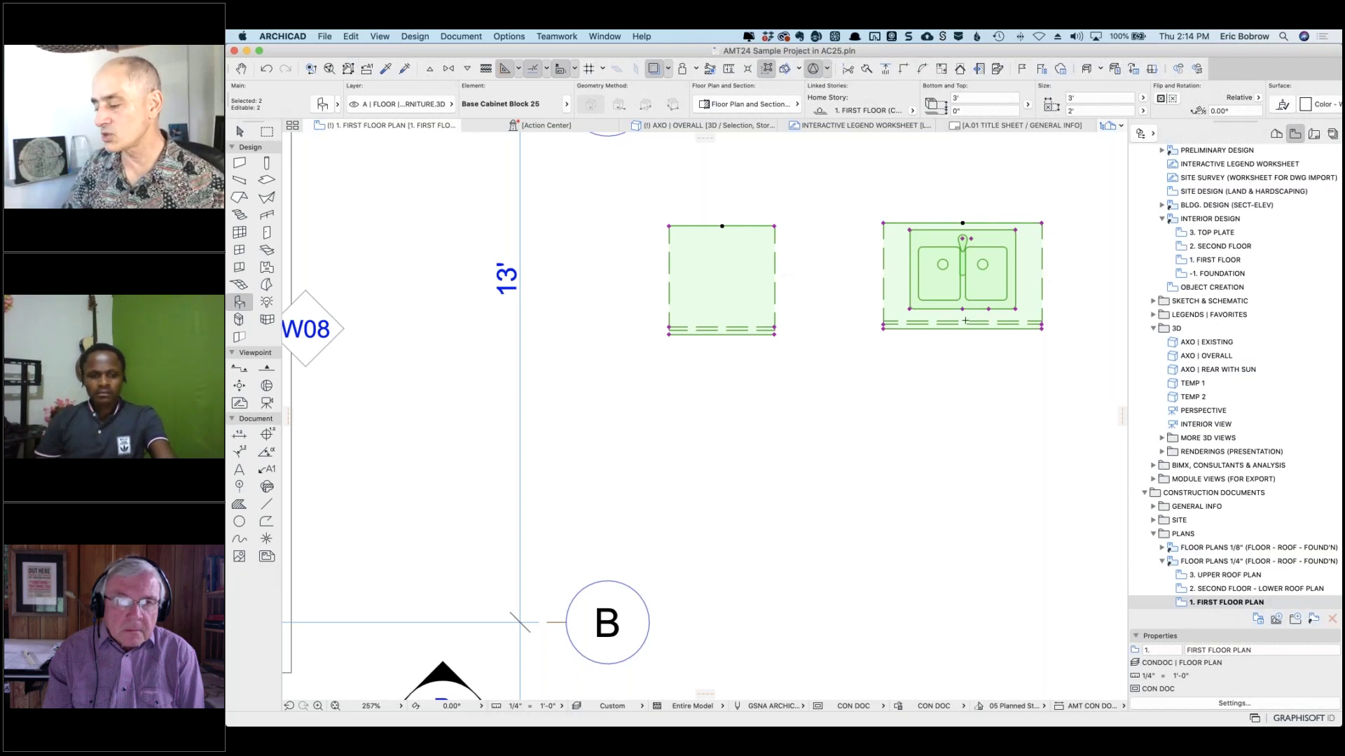
left_click(322, 105)
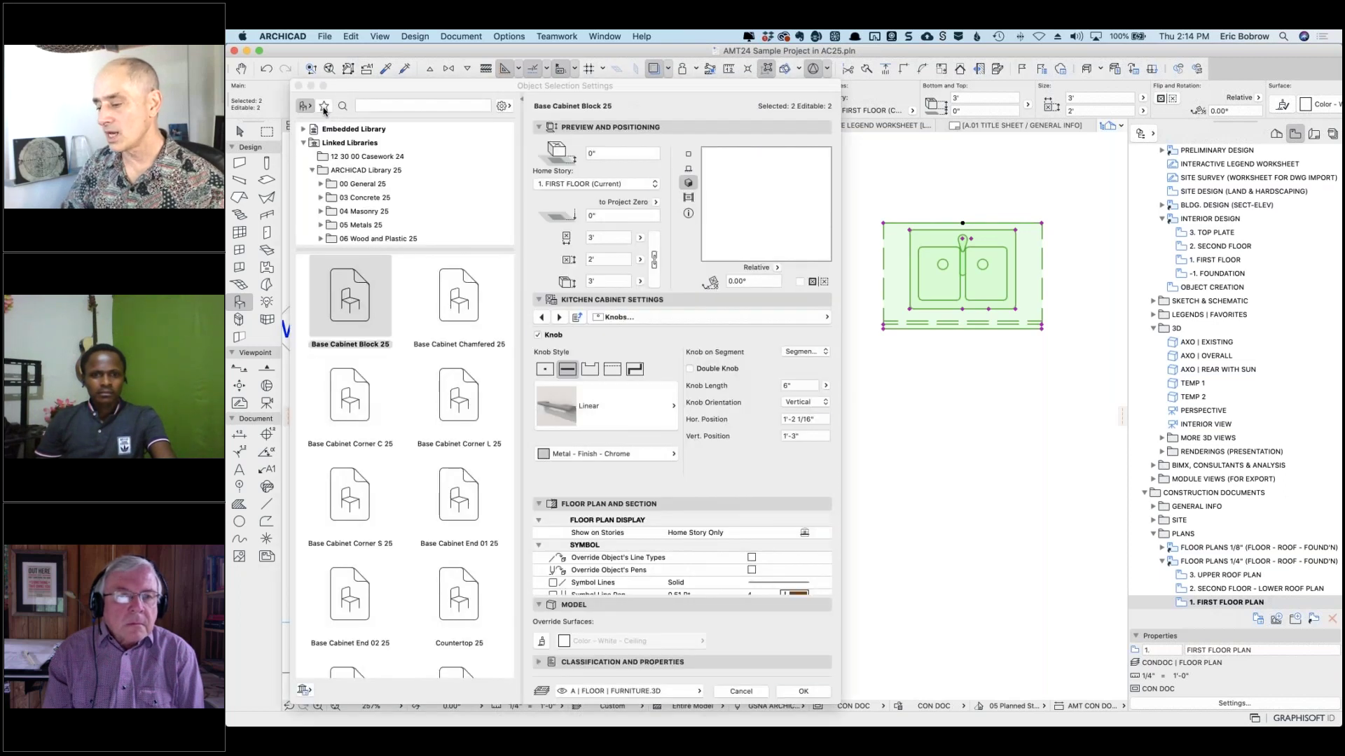
left_click(826, 317)
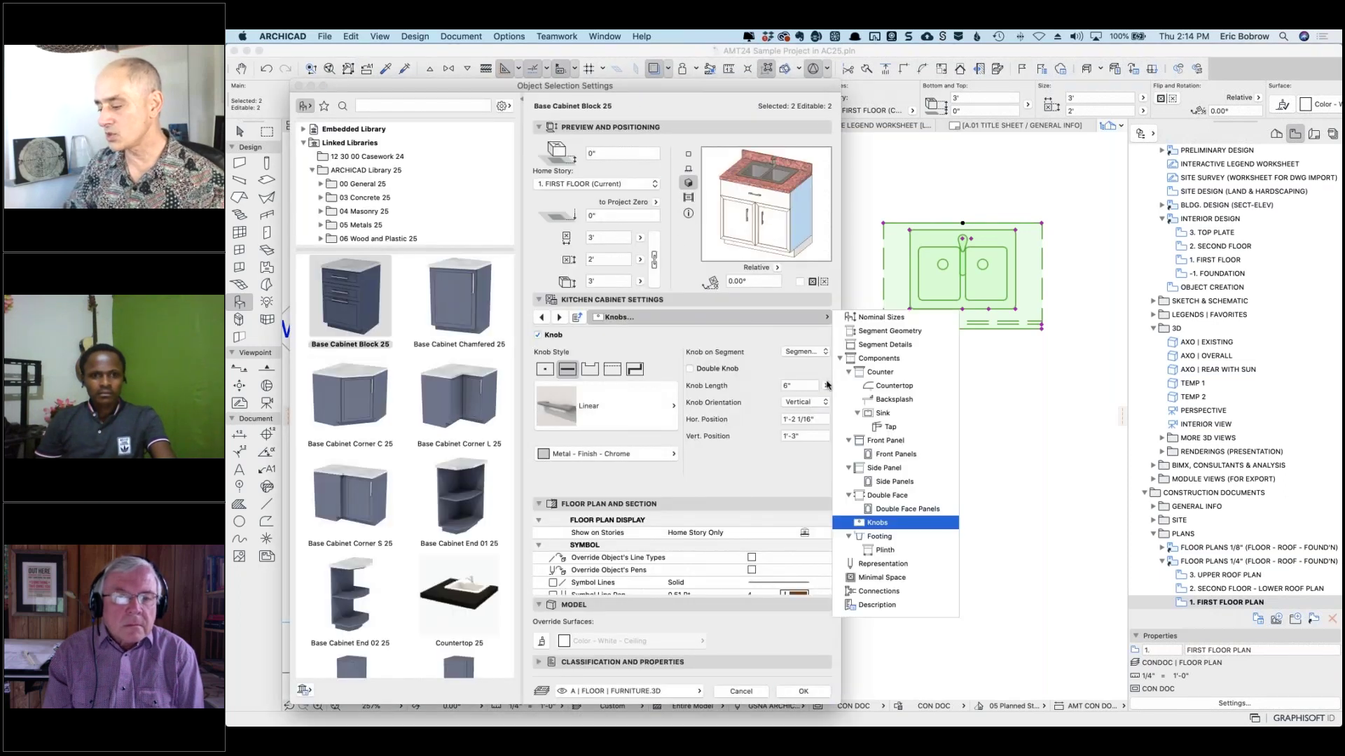
left_click(877, 564)
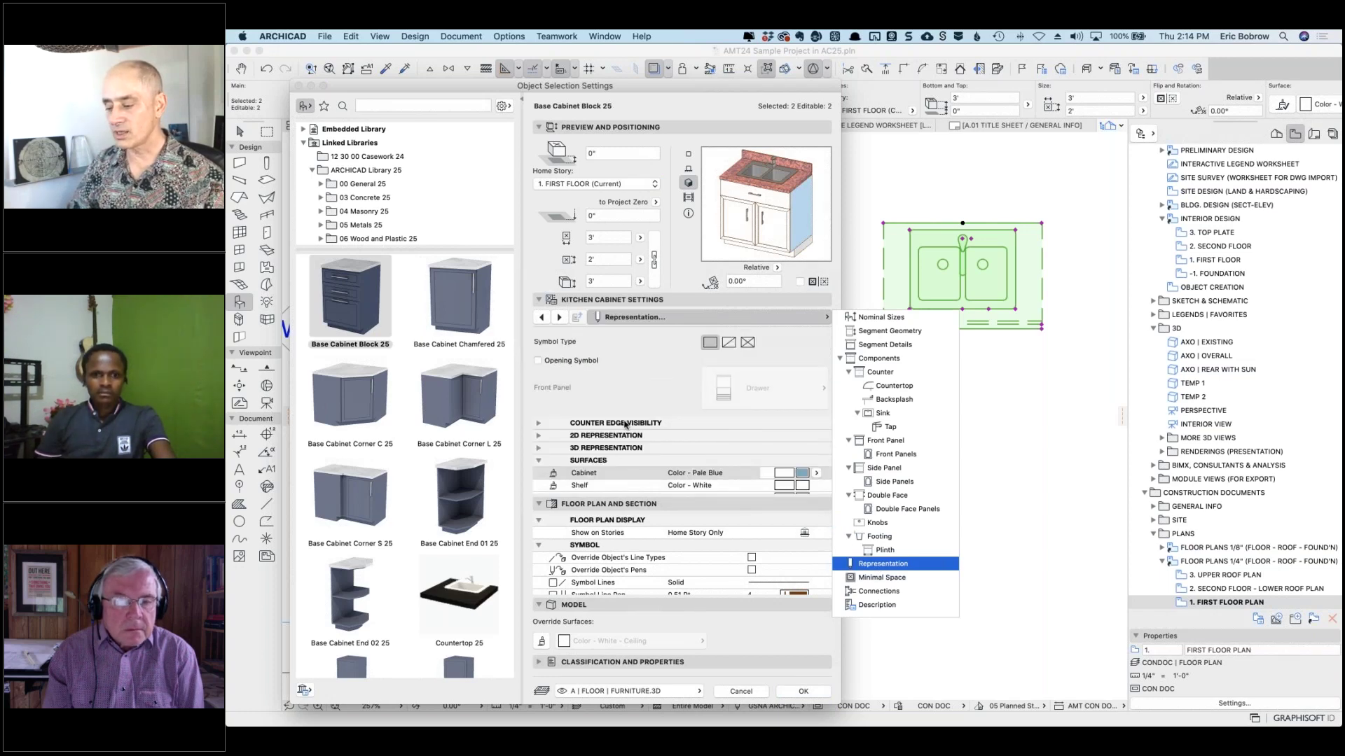
Examine the surface entries and the 2D representation pens, line types and fills of both base cabinets.
left_click(637, 489)
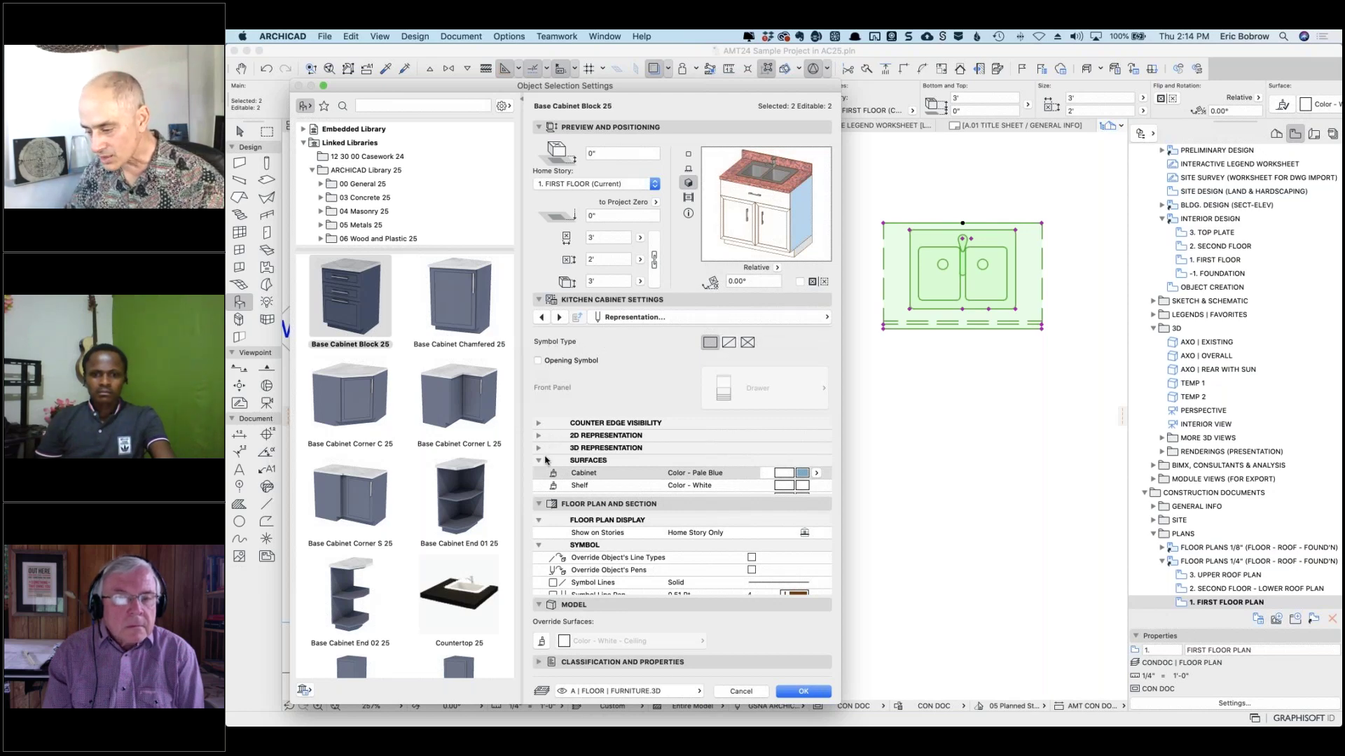
scroll(595, 441, "down", 10)
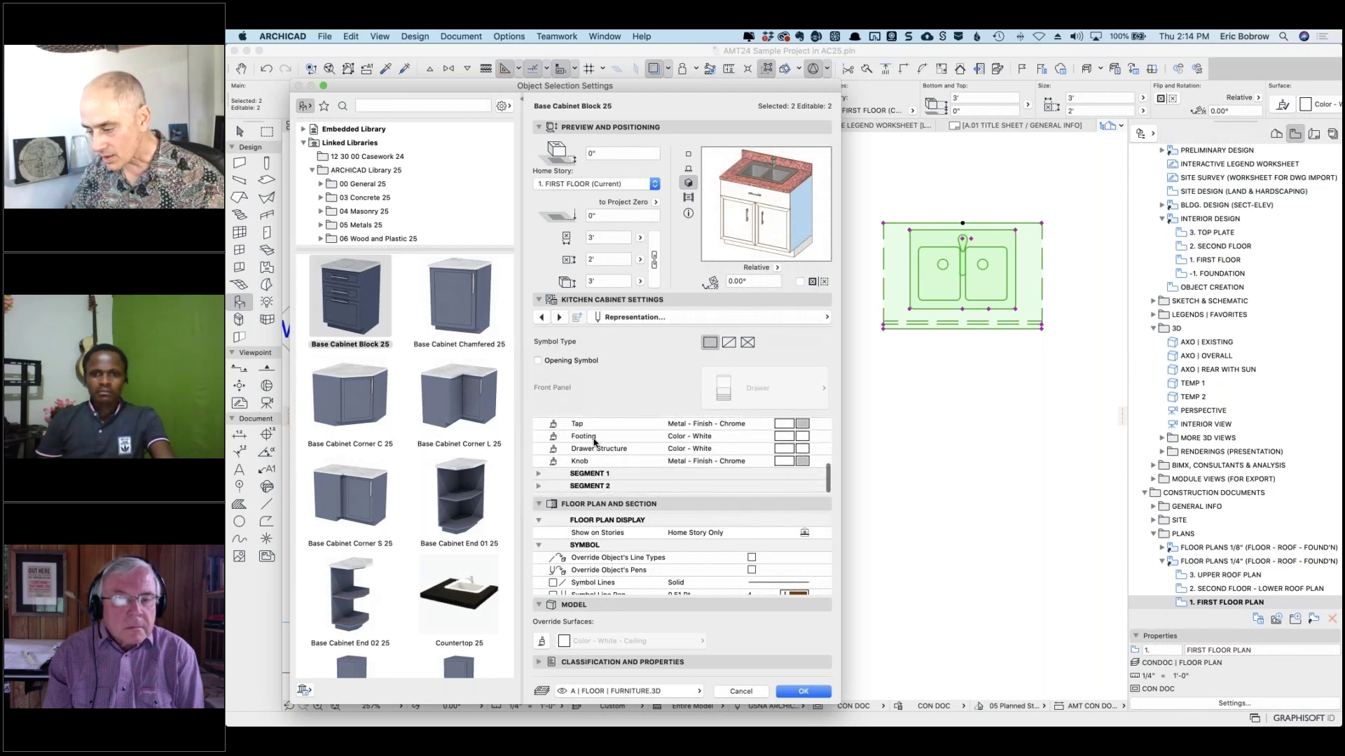
scroll(595, 442, "up", 6)
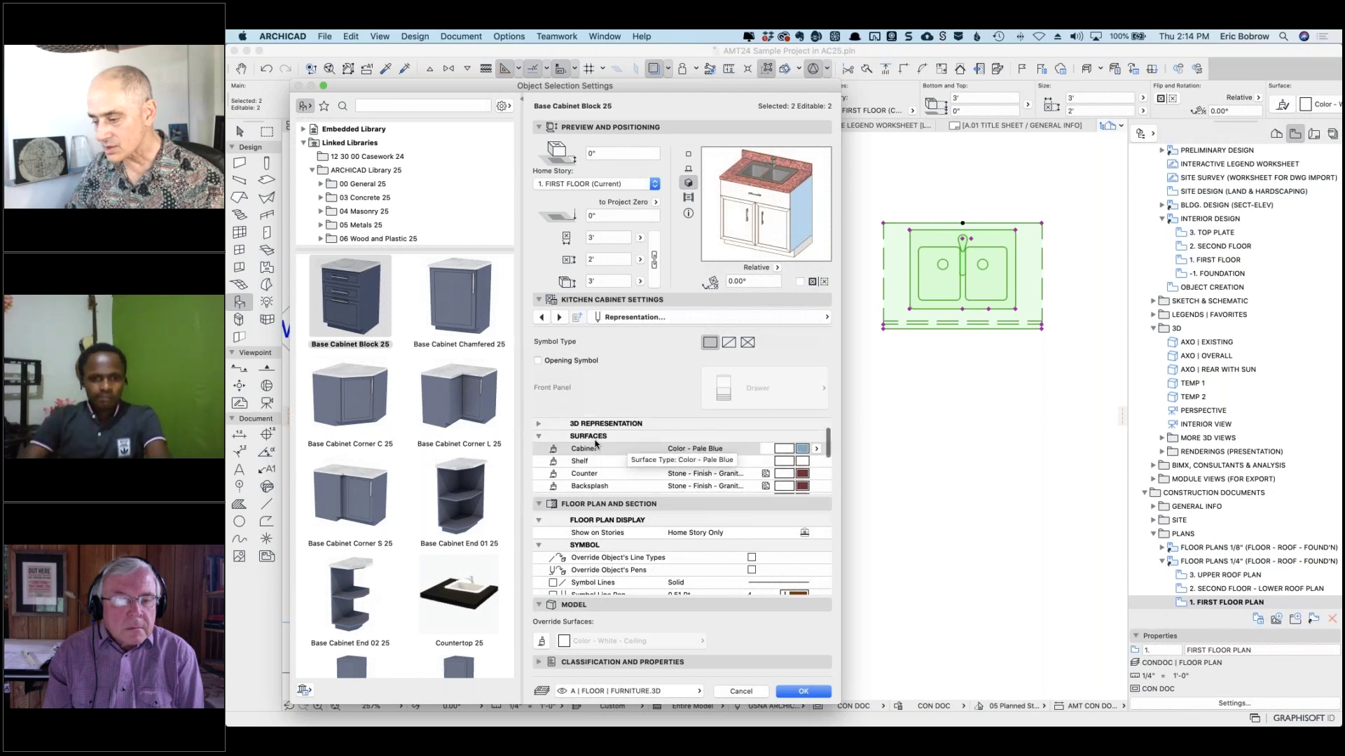
scroll(594, 442, "up", 2)
left_click(542, 435)
left_click(541, 436)
scroll(630, 438, "down", 3)
scroll(677, 434, "down", 2)
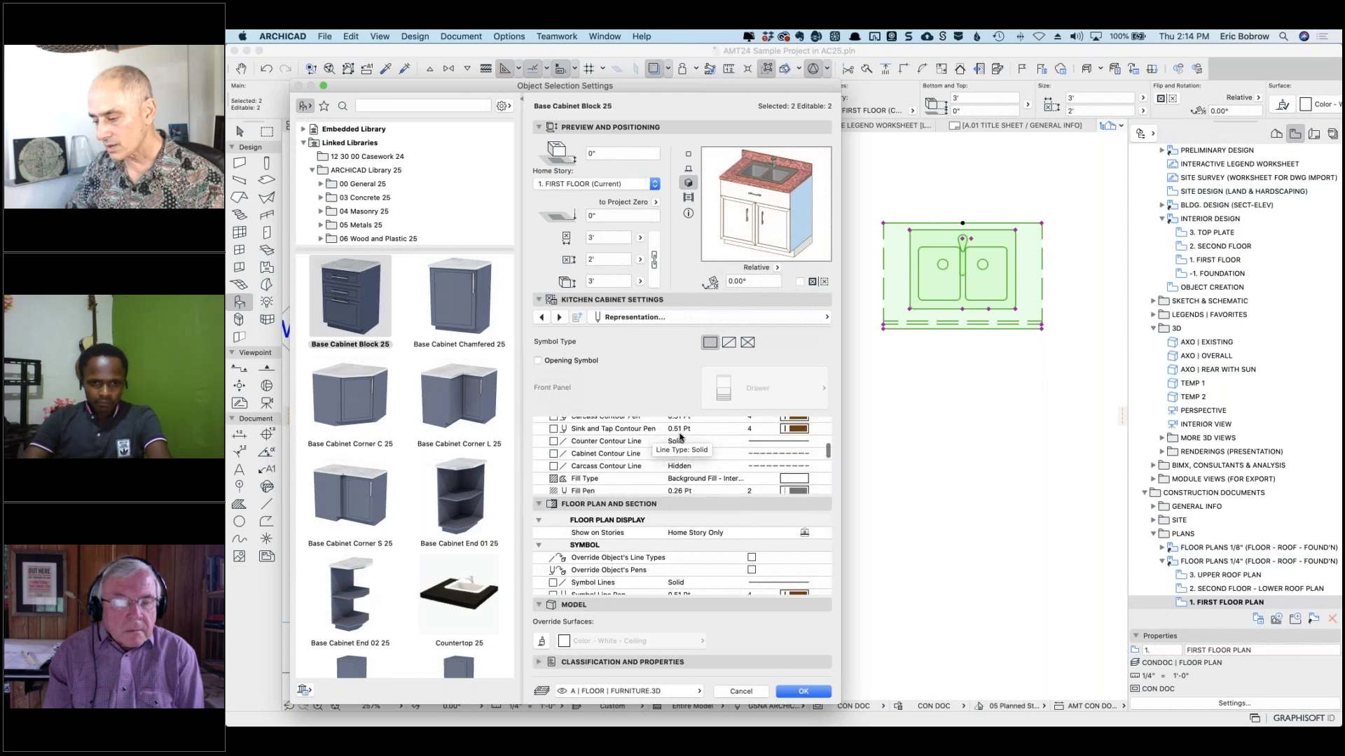
scroll(680, 437, "up", 3)
scroll(679, 437, "up", 2)
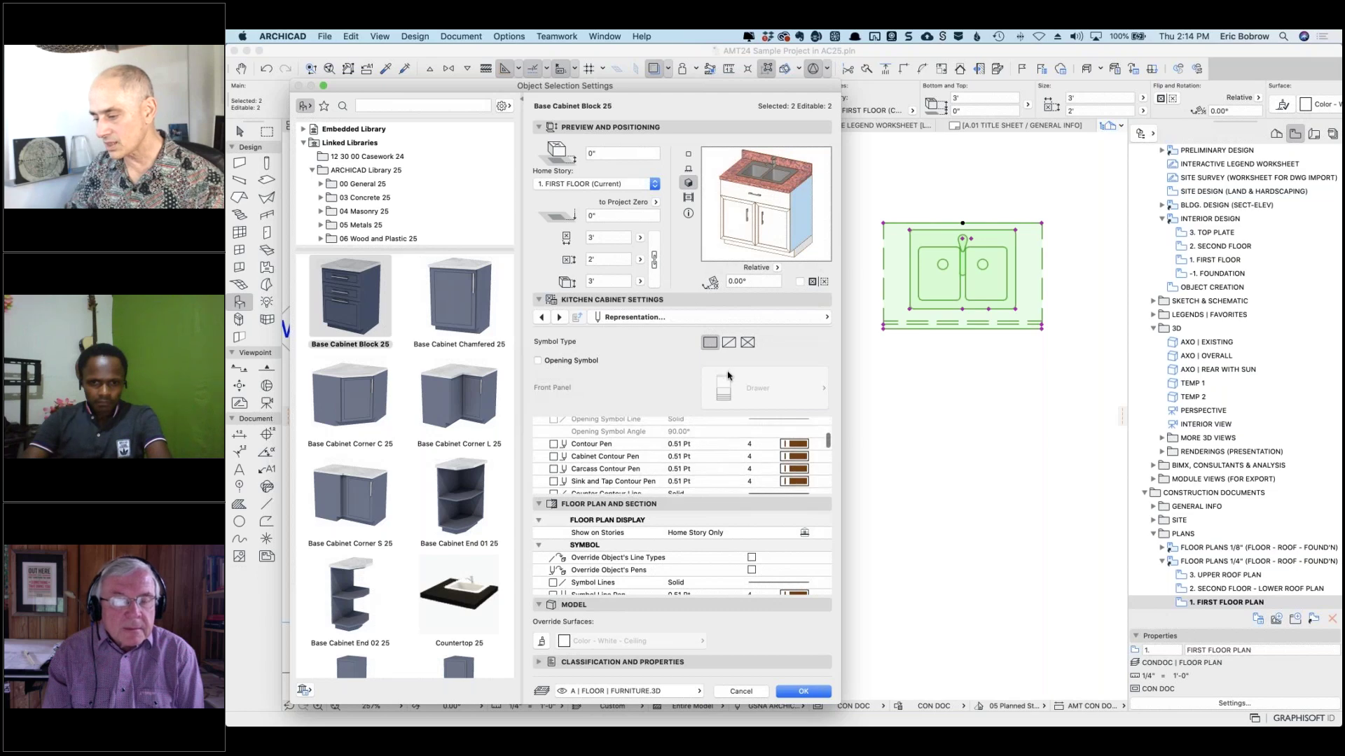
Turn on the Opening Symbol for both base cabinets, check the 2D preview and front panel options, and apply it.
left_click(538, 361)
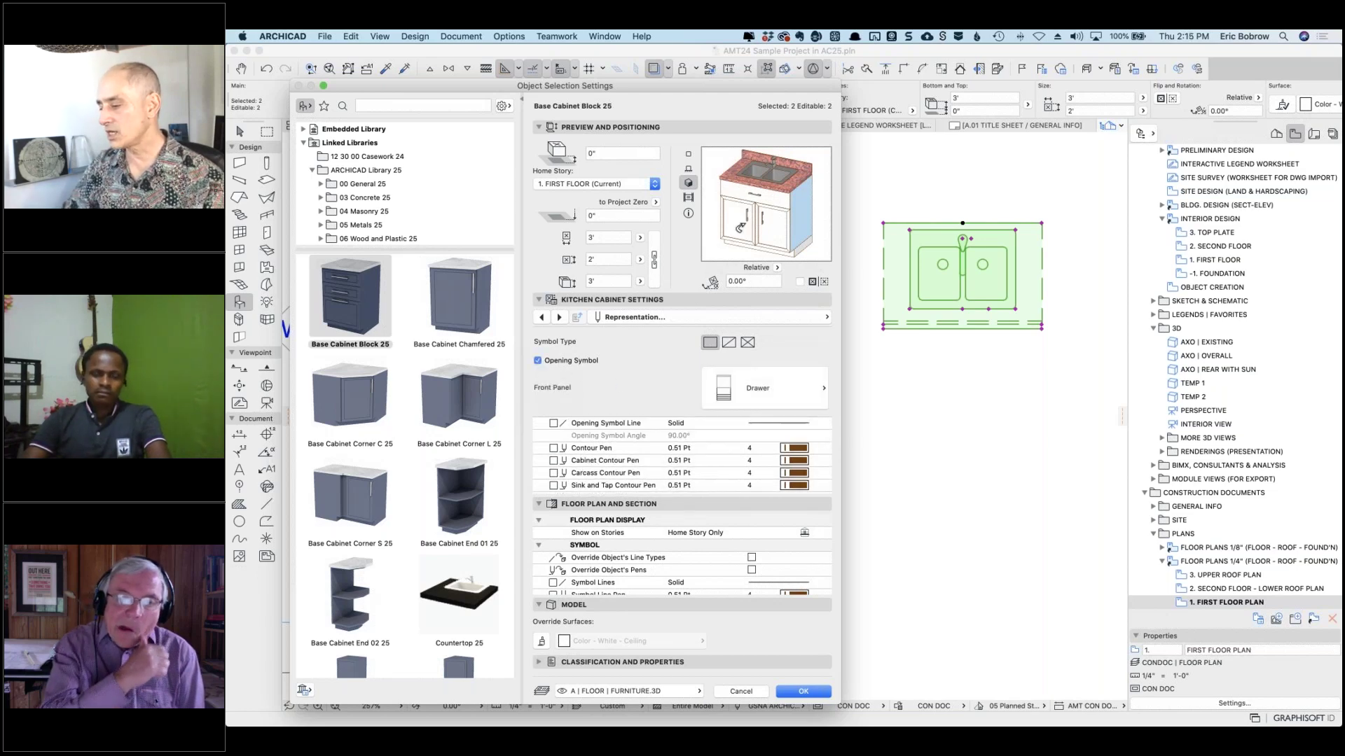
left_click(688, 155)
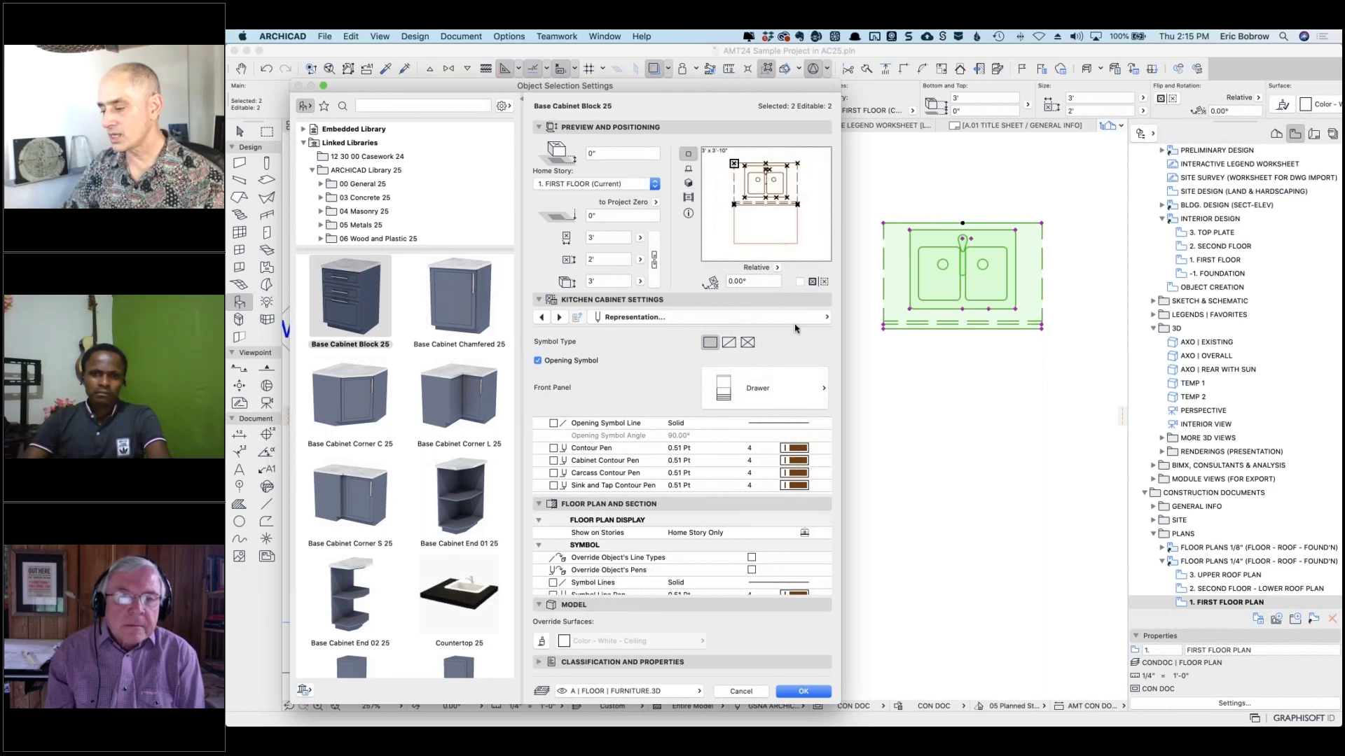
left_click(823, 390)
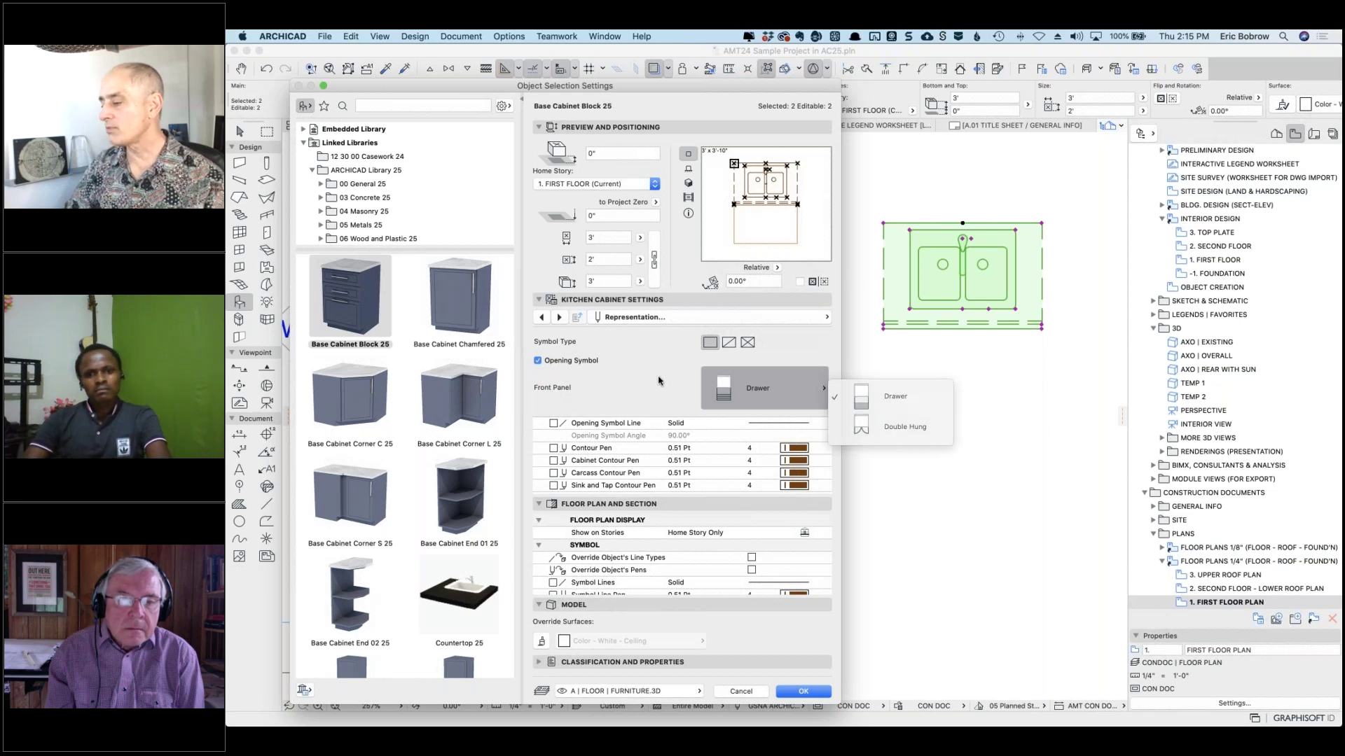
left_click(720, 236)
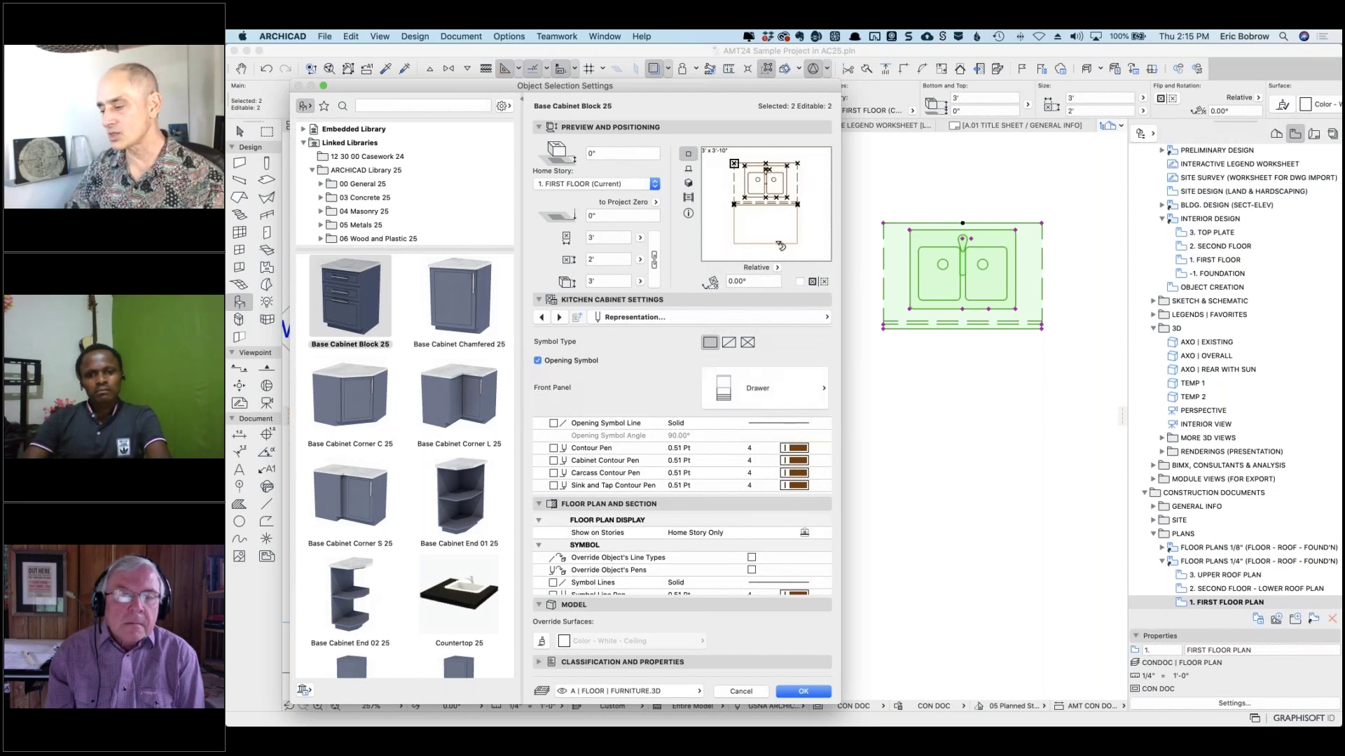
left_click(802, 692)
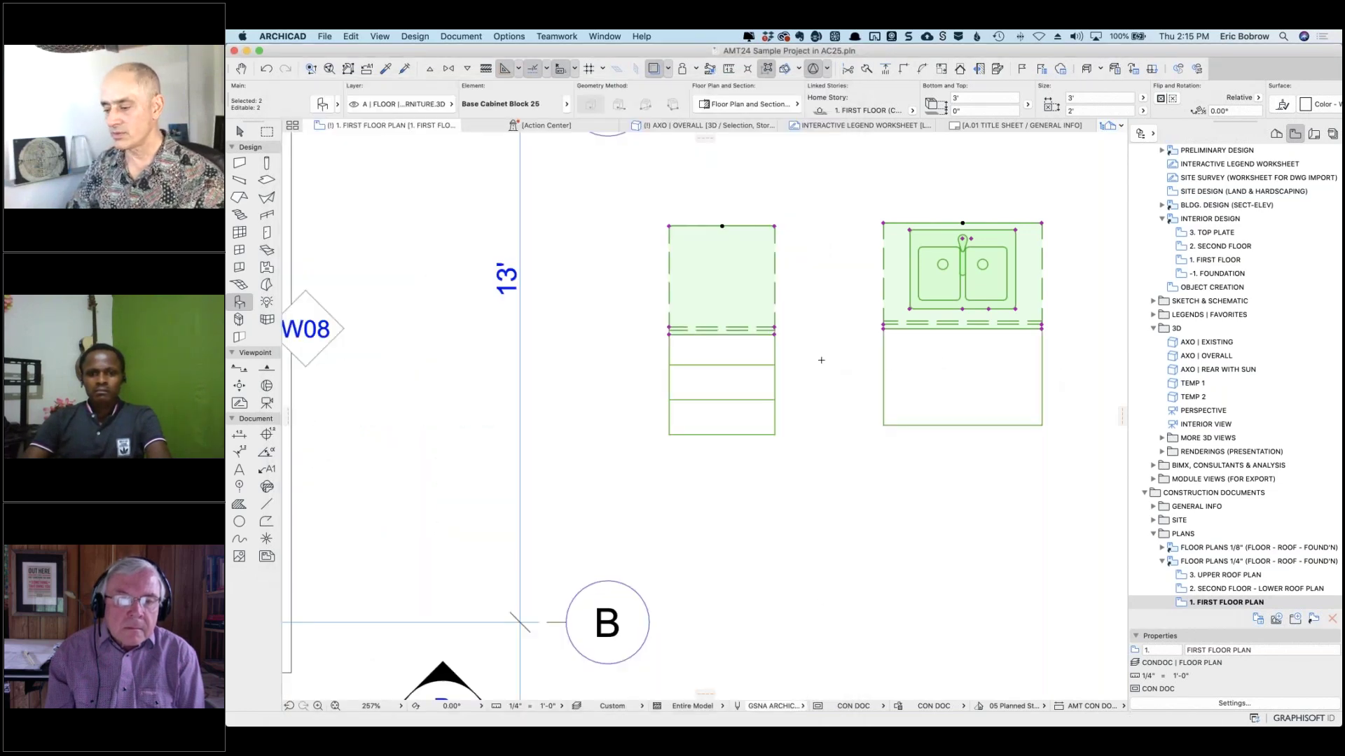
key("Escape")
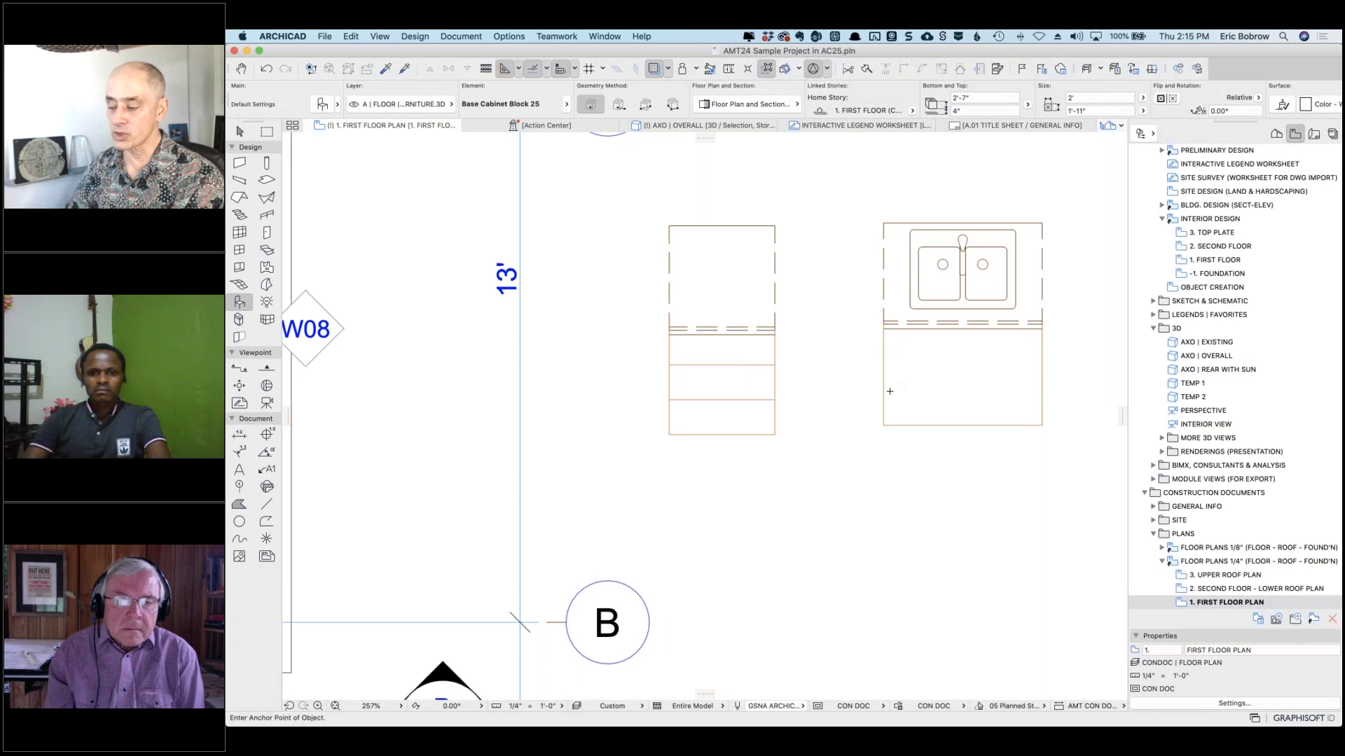
Change the front panel type of the sink cabinet's opening symbol to Double Hung on the floor plan.
key("shift")
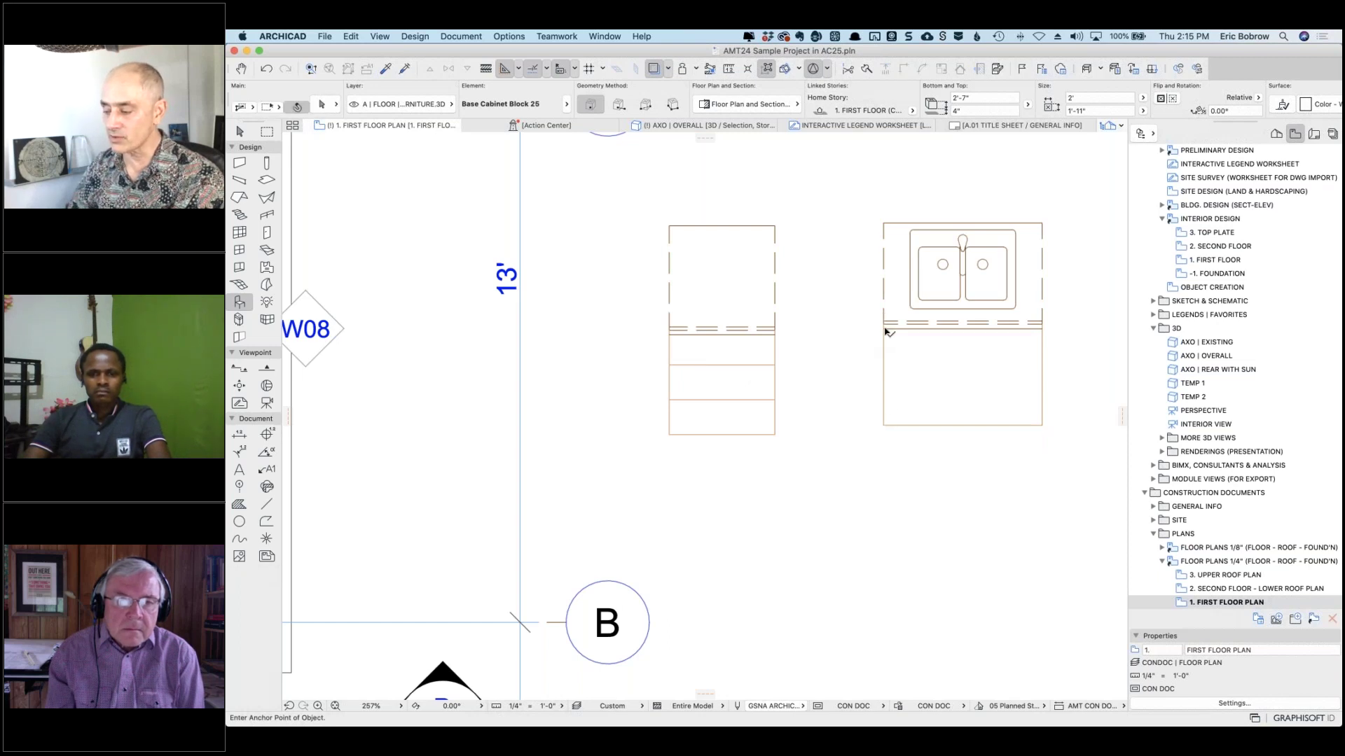
left_click(887, 329, "shift")
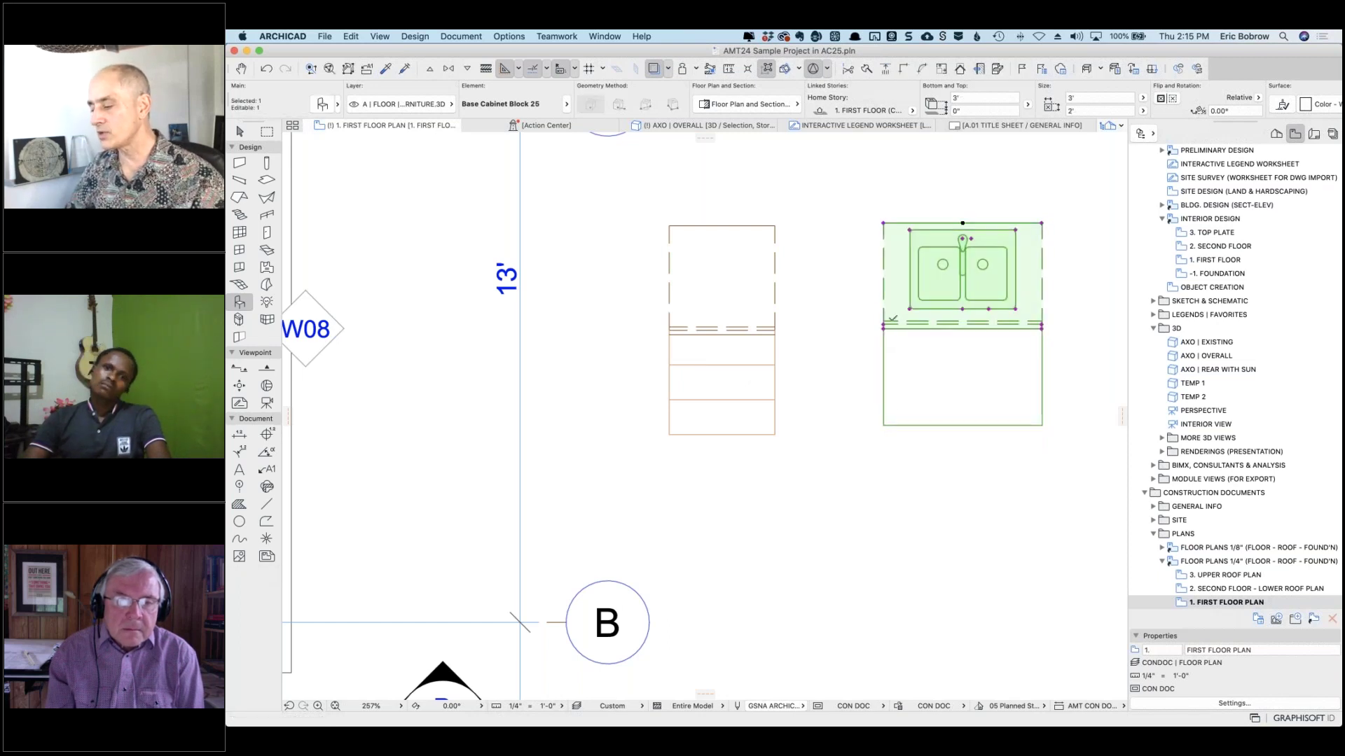
key("super+t")
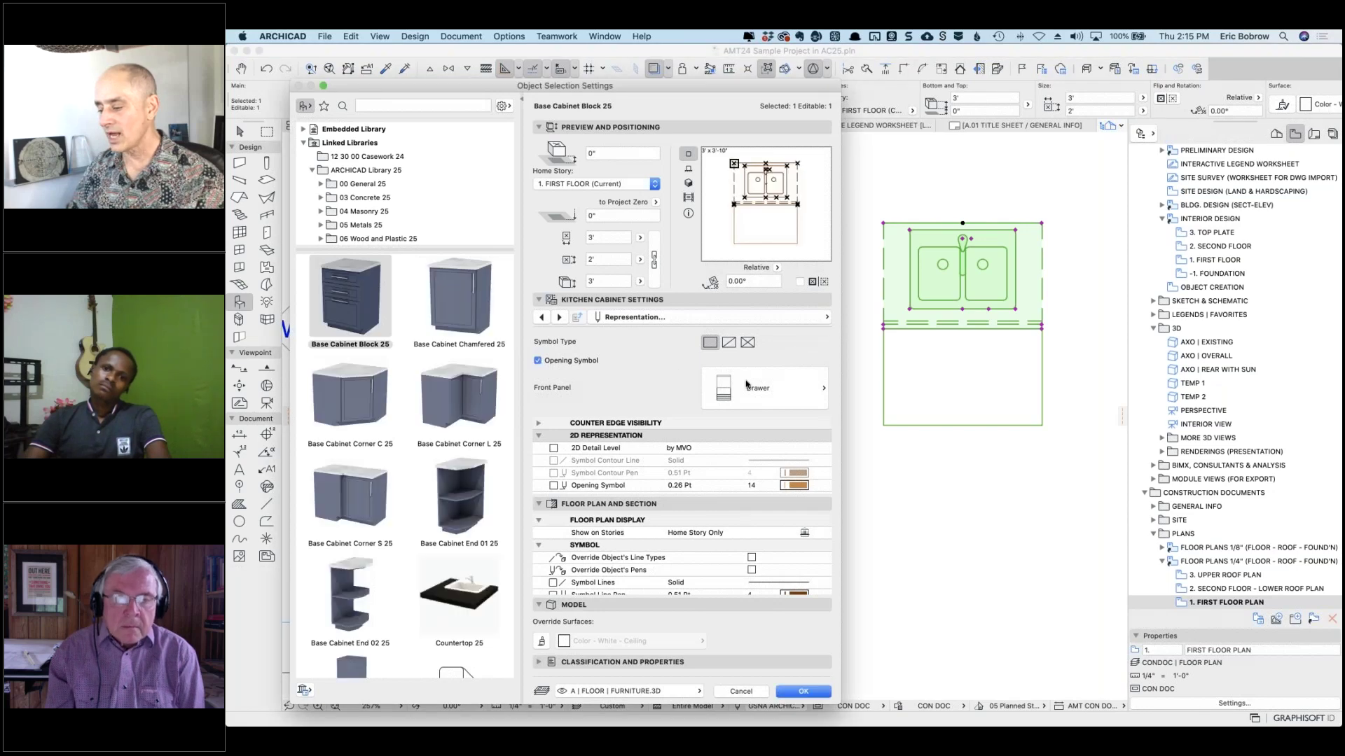
left_click(747, 385)
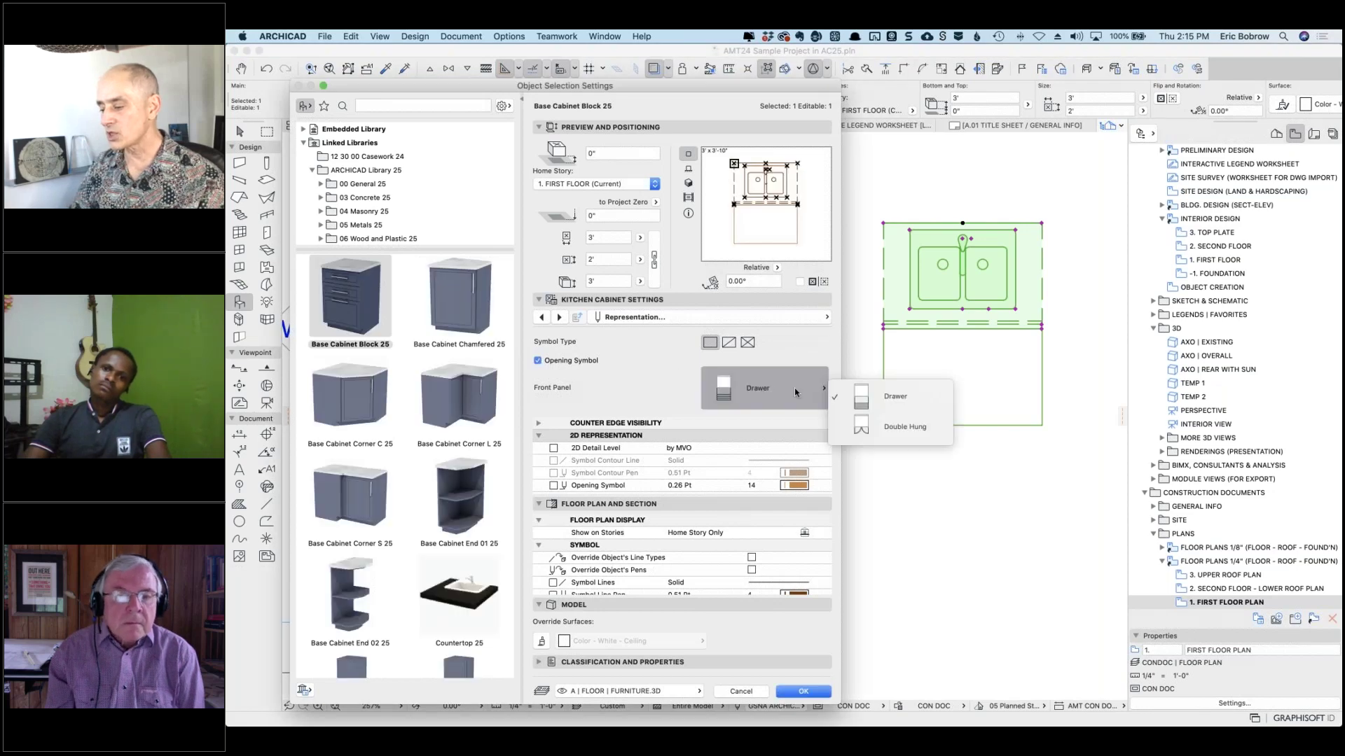
left_click(869, 431)
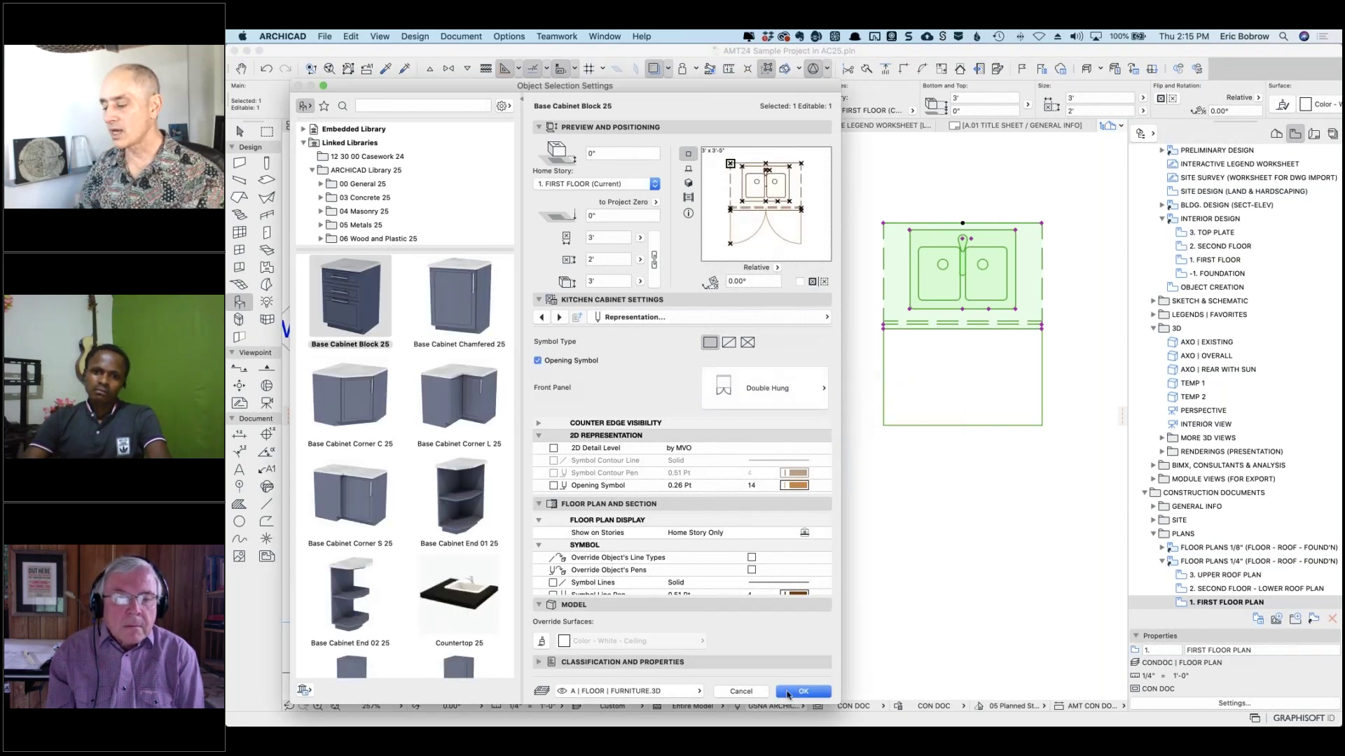
left_click(789, 695)
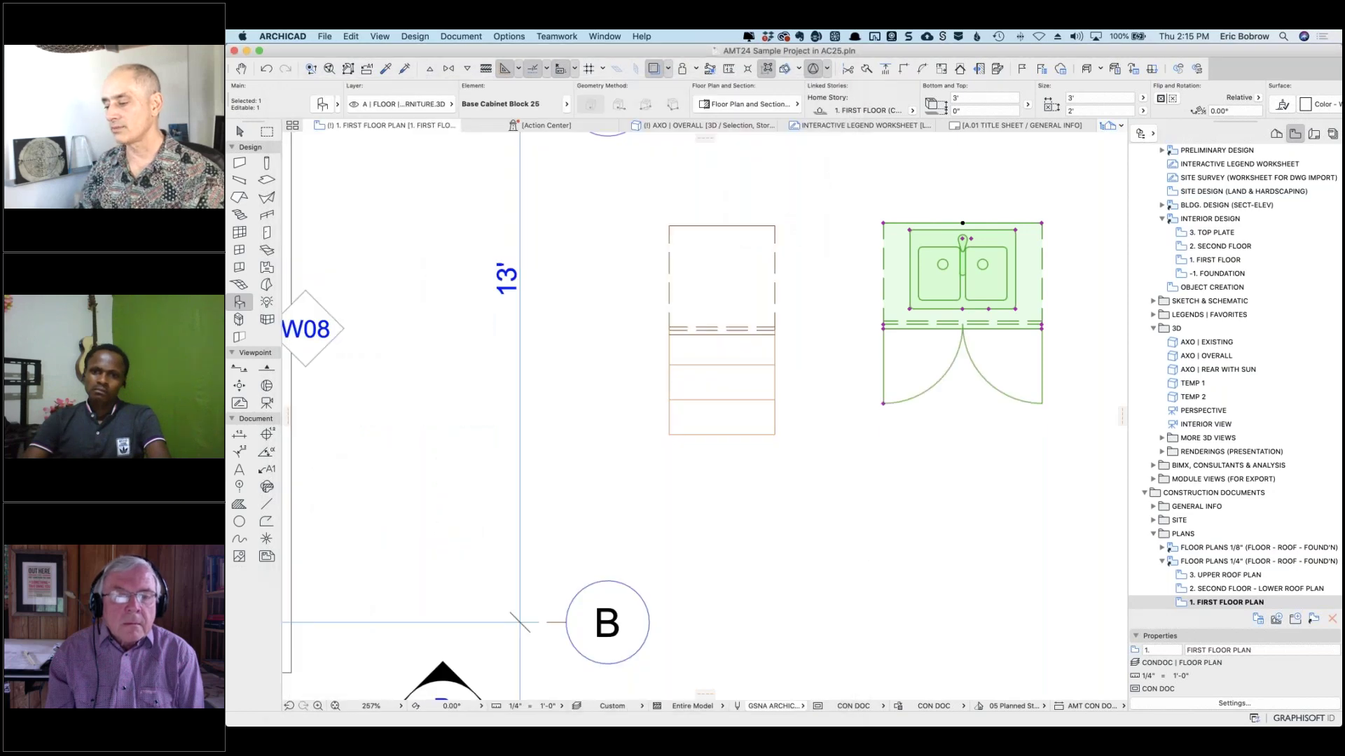
key("Escape")
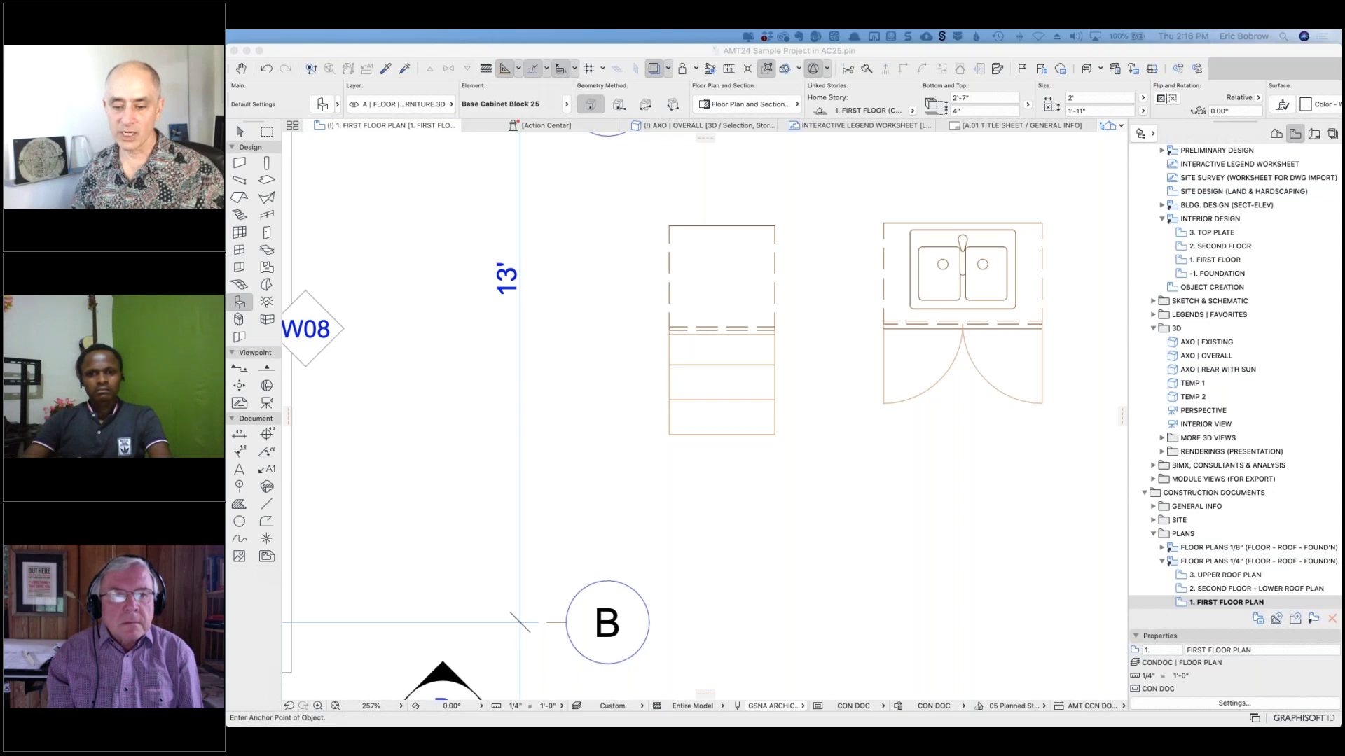
Select the sink base cabinet on the floor plan, open its object settings and inspect it in the 3D preview.
left_click(241, 132)
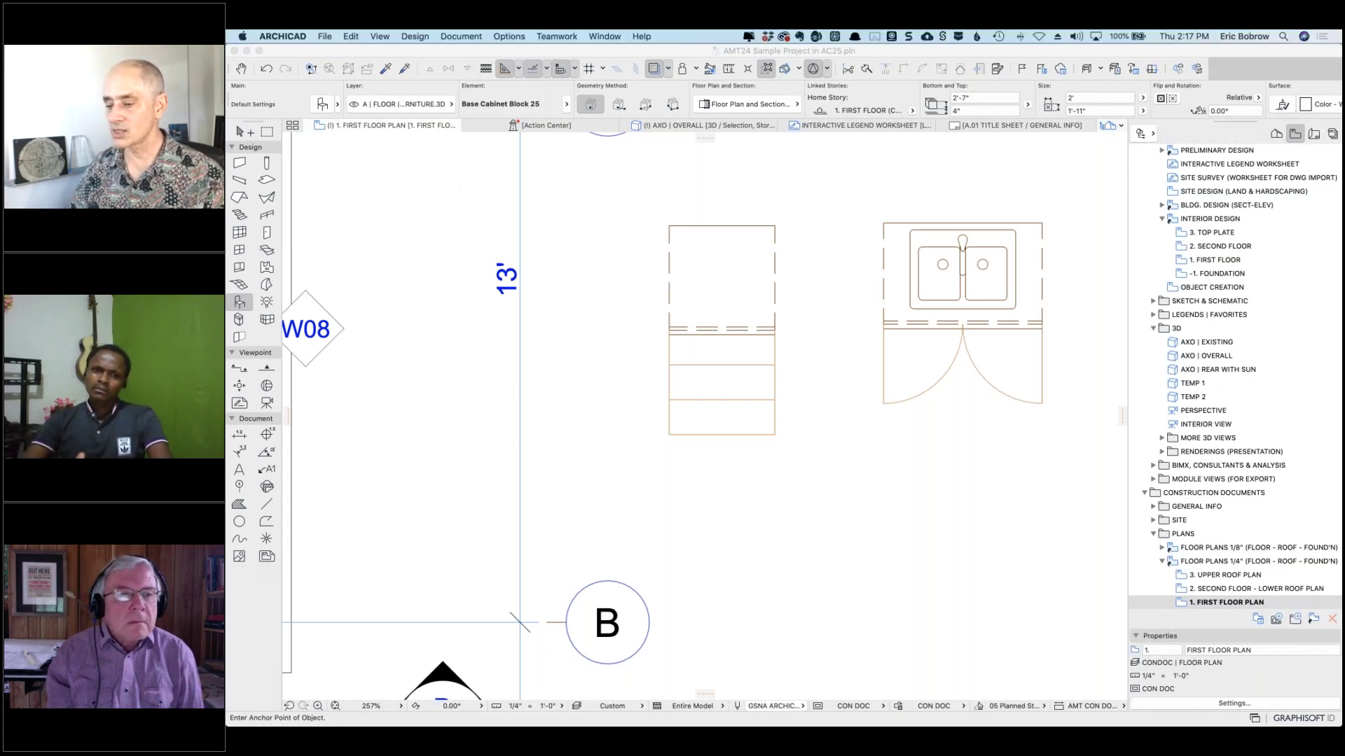
left_click(885, 226)
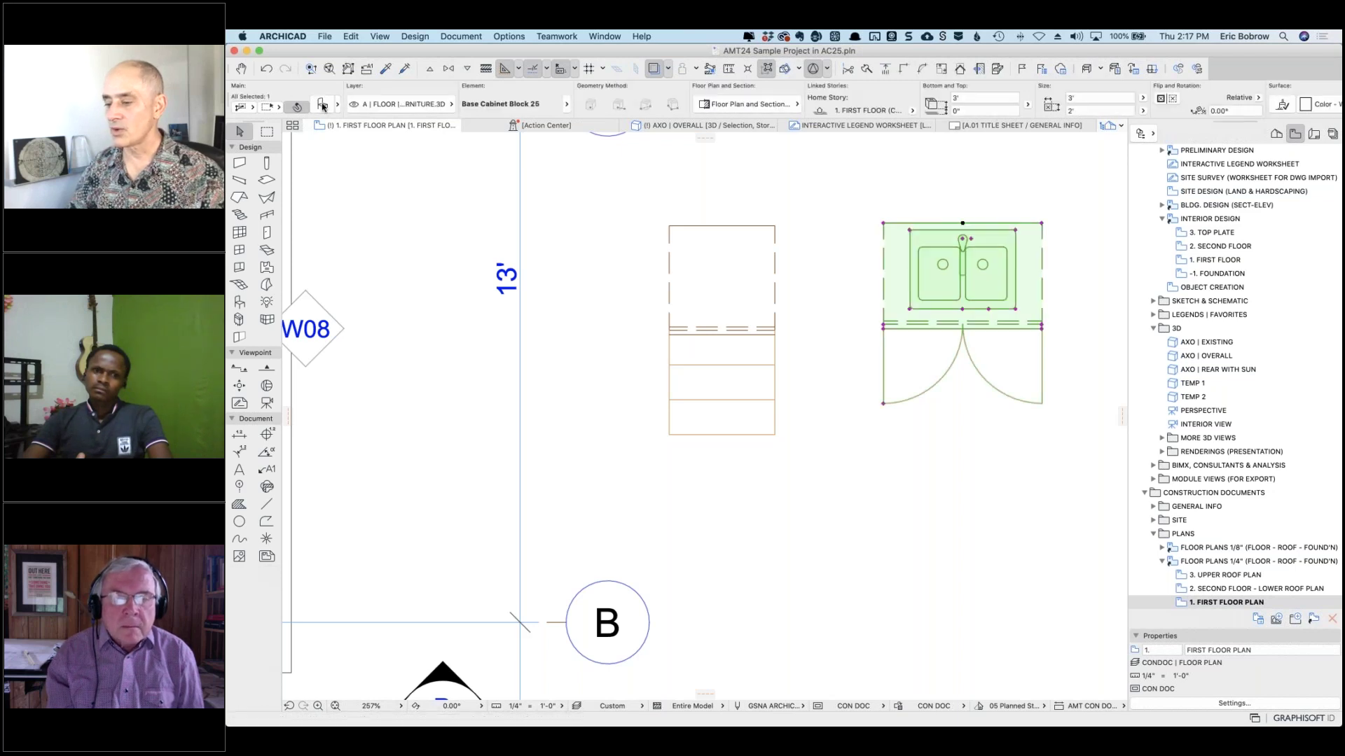
left_click(320, 104)
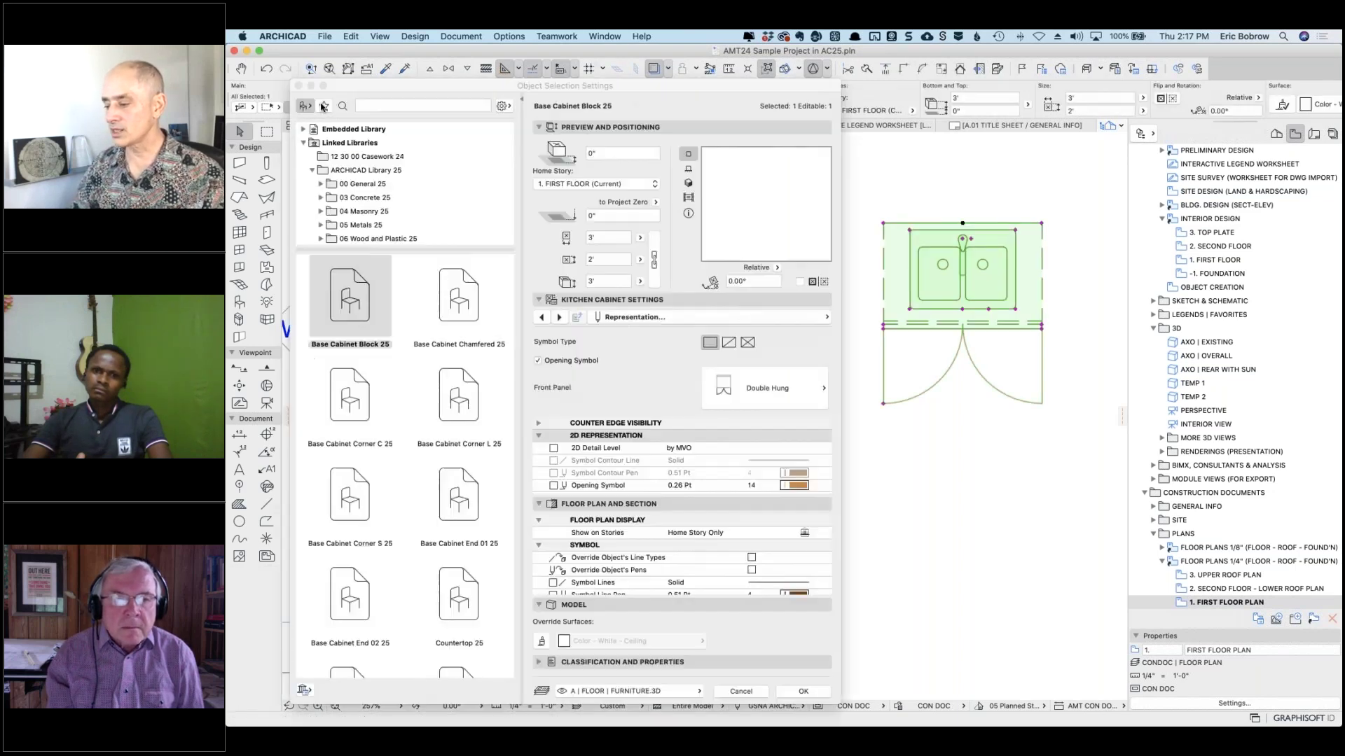
left_click(690, 184)
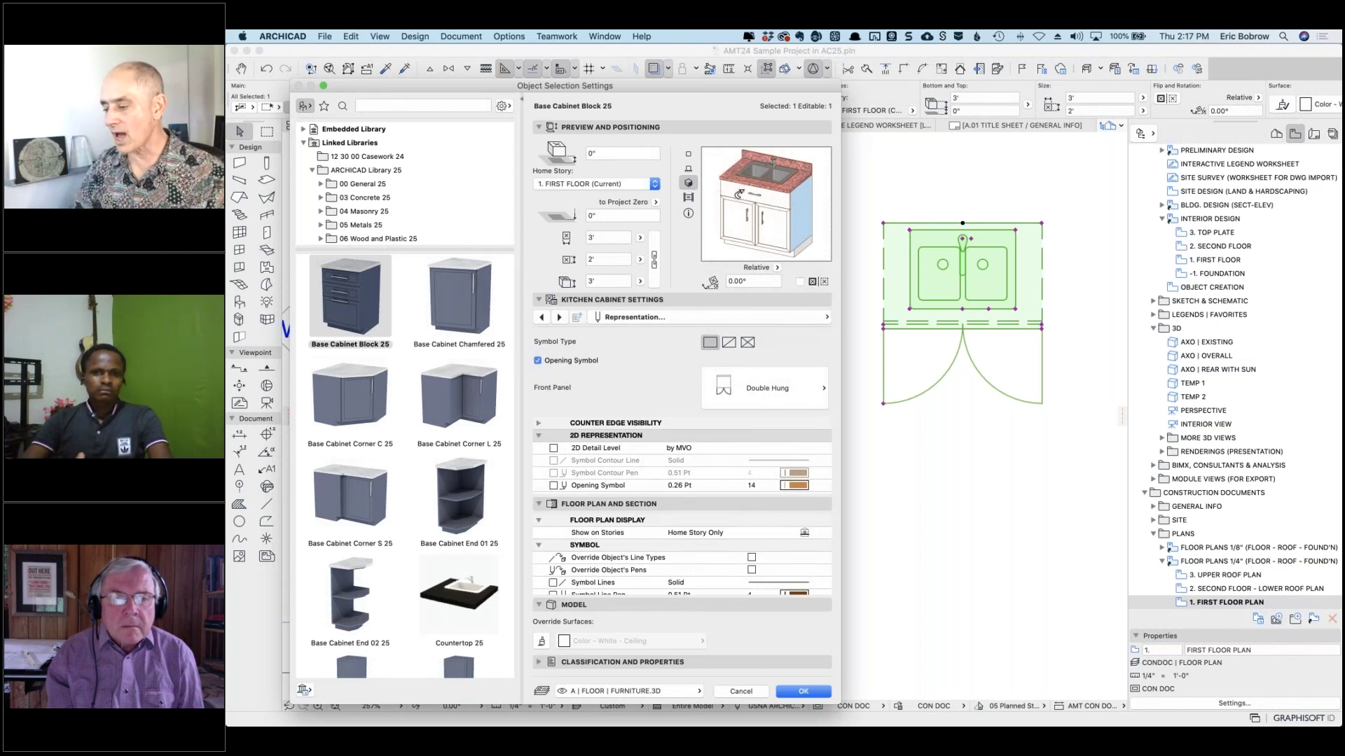
left_click_drag(724, 175, 747, 209)
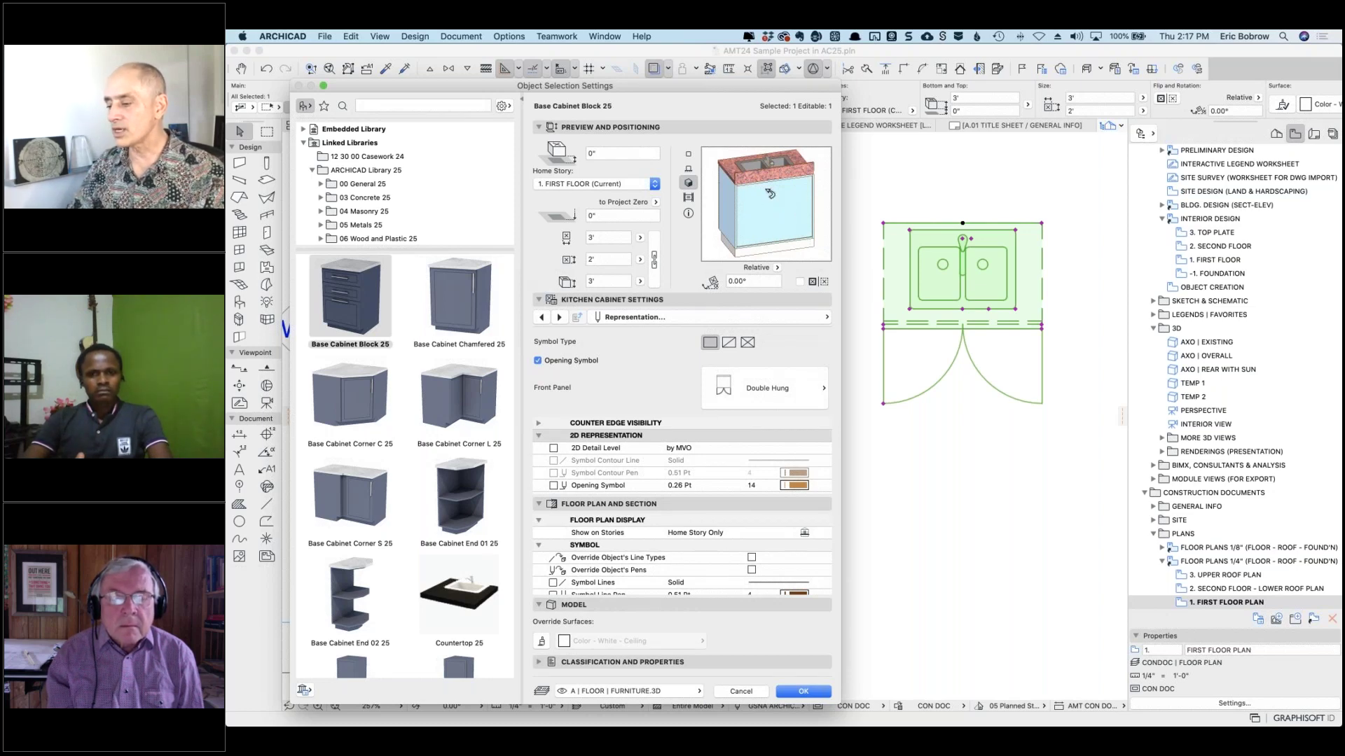
Compare the sink cabinet's 2D symbol preview with its 3D preview, and close the object settings.
left_click(689, 155)
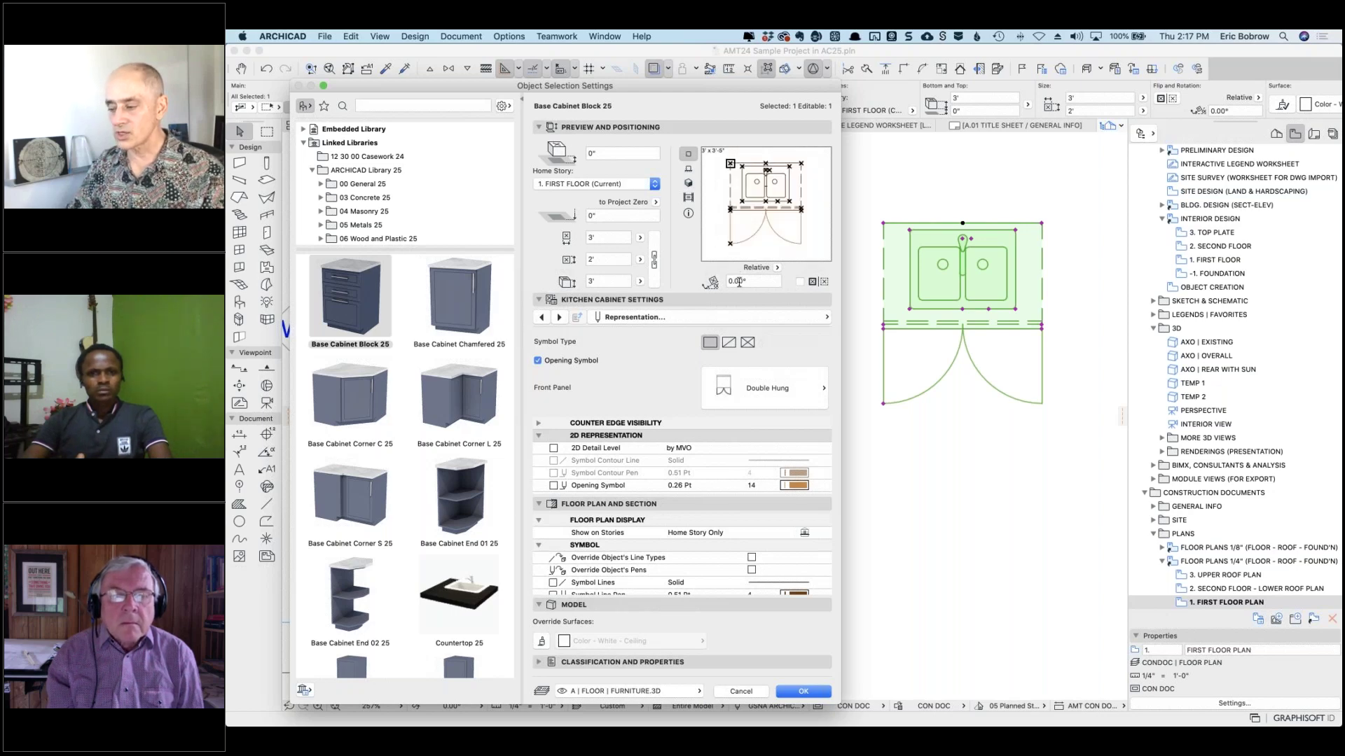
left_click(689, 184)
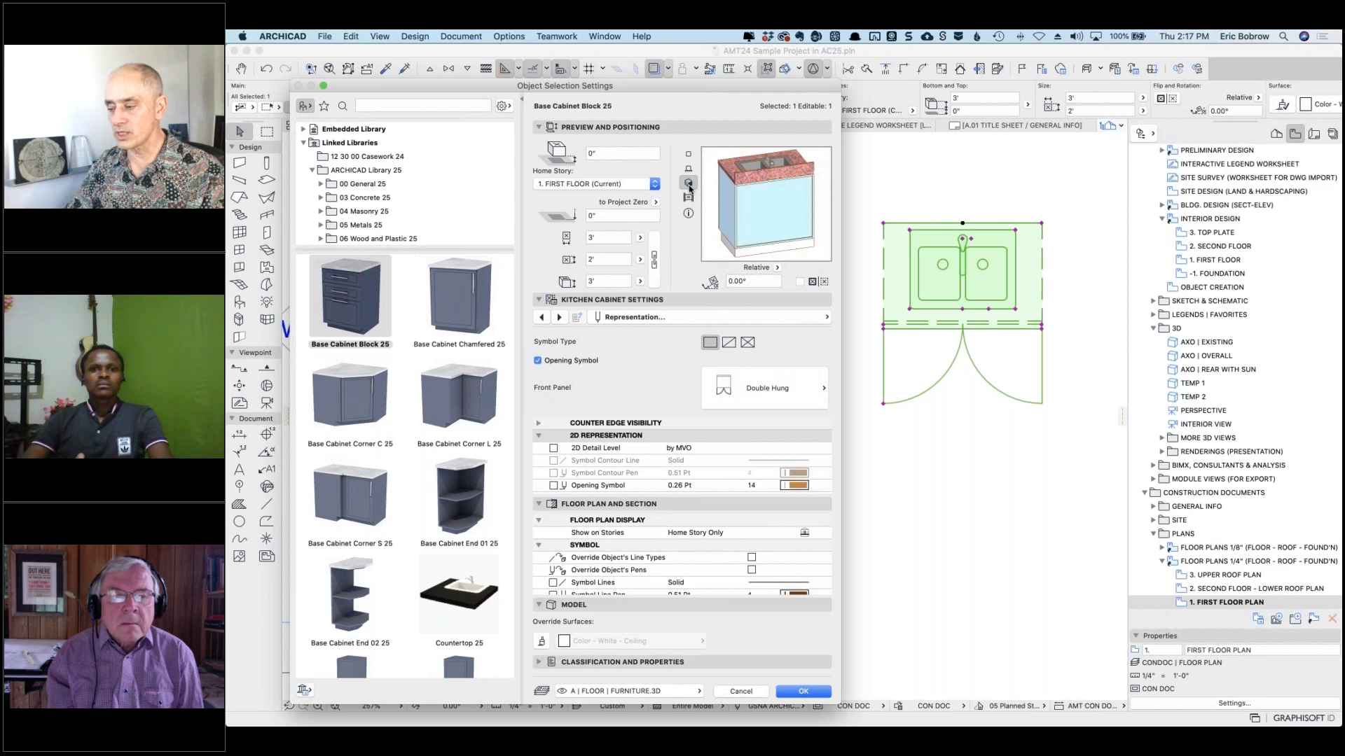
left_click(728, 279)
double_click(728, 280)
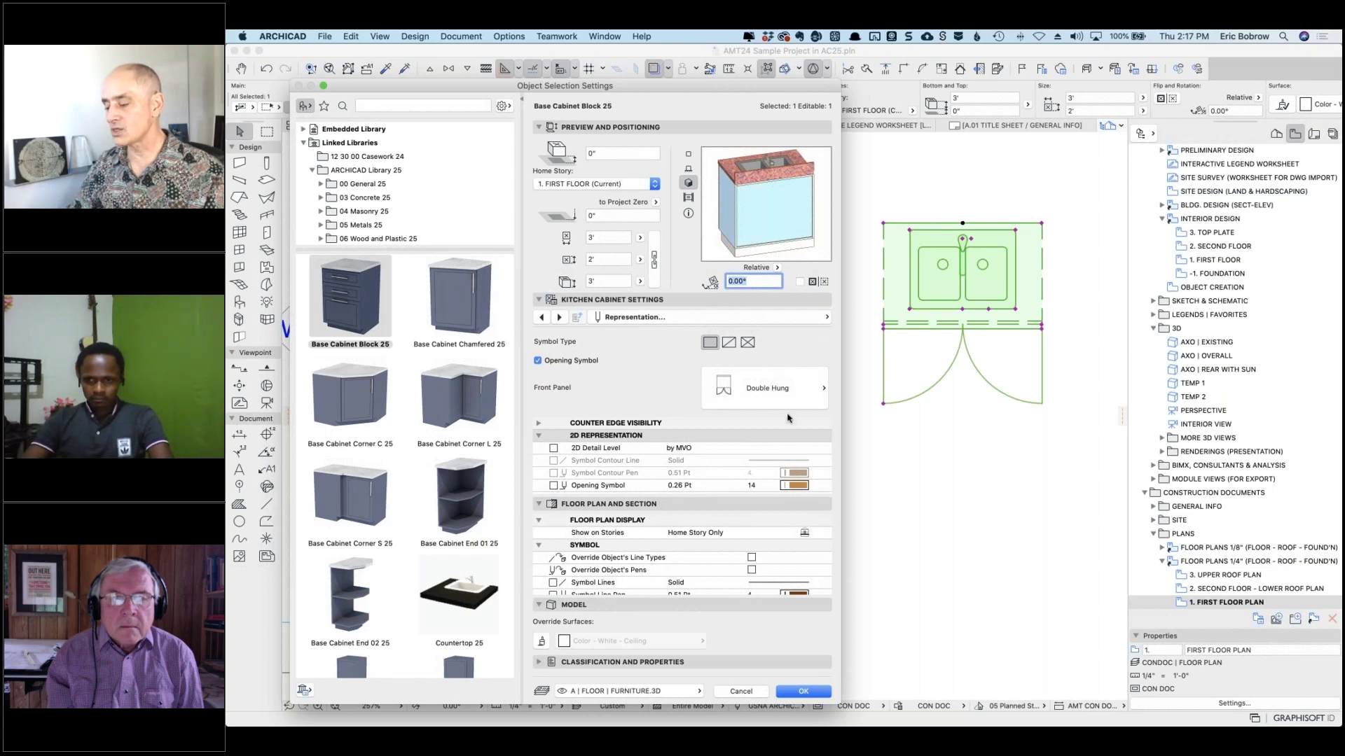
left_click(803, 692)
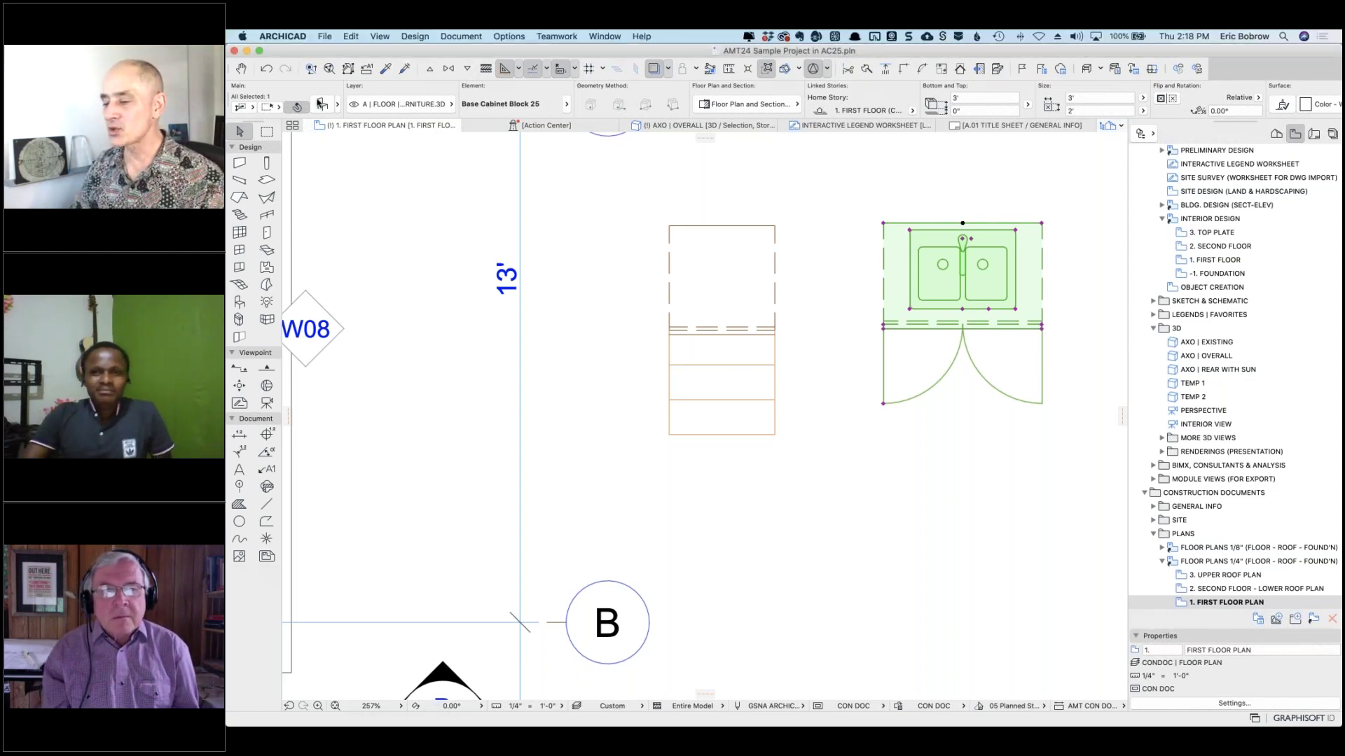
Reopen the sink cabinet's object settings, turn the 3D preview to show its front doors, and list the kitchen cabinet settings pages.
left_click(320, 105)
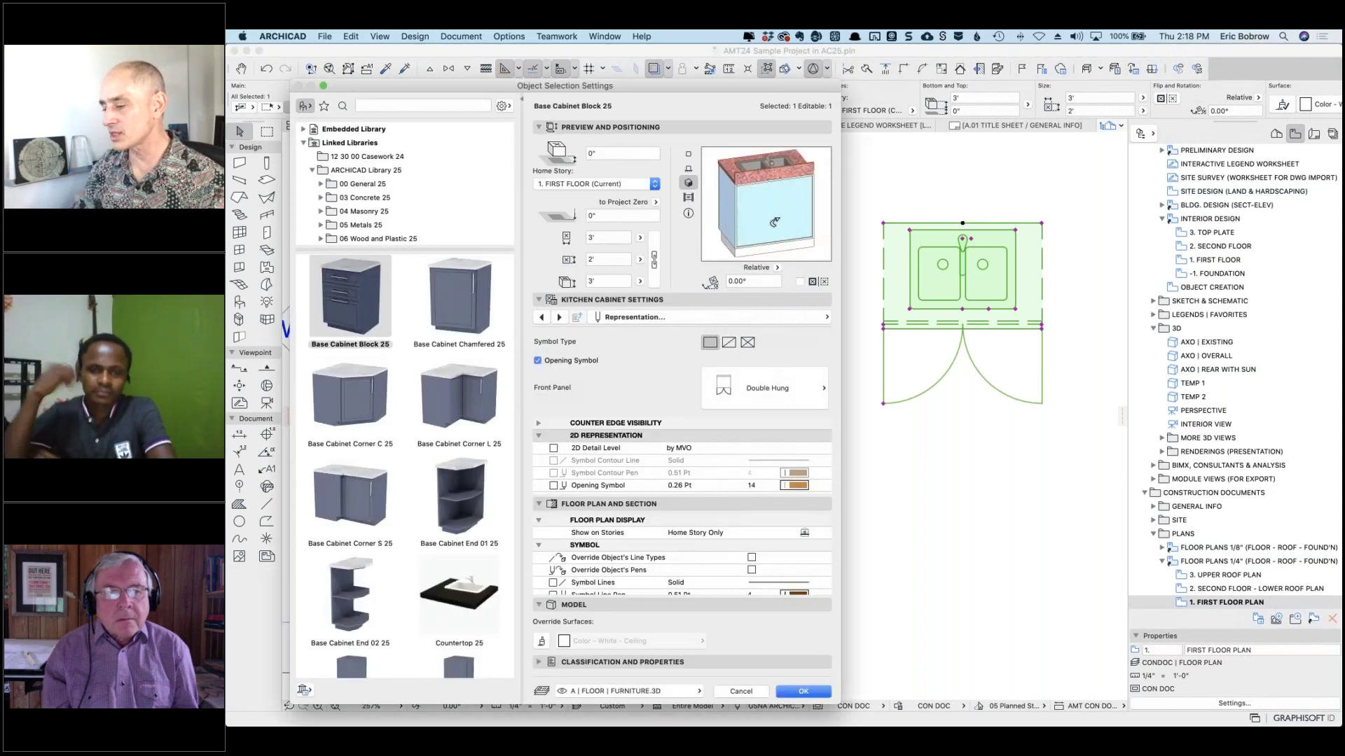
left_click_drag(817, 201, 713, 174)
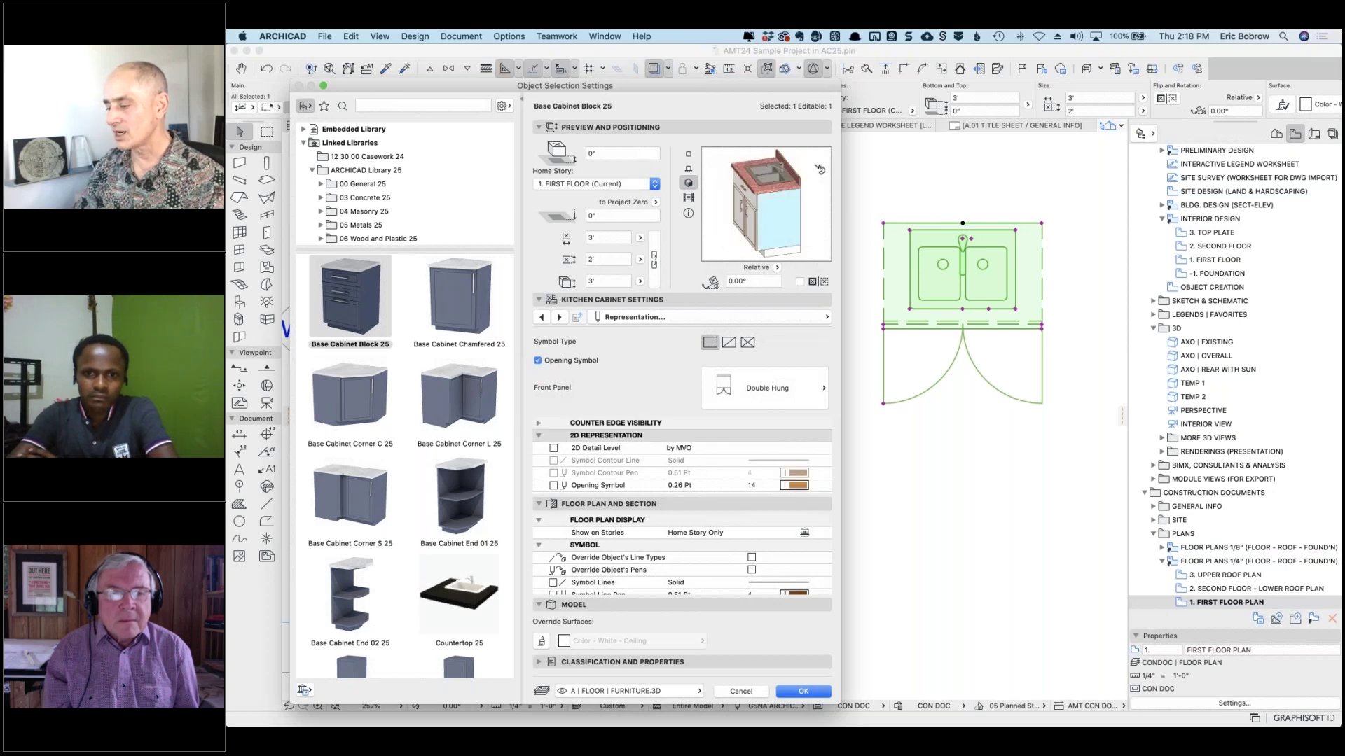
left_click_drag(819, 170, 822, 170)
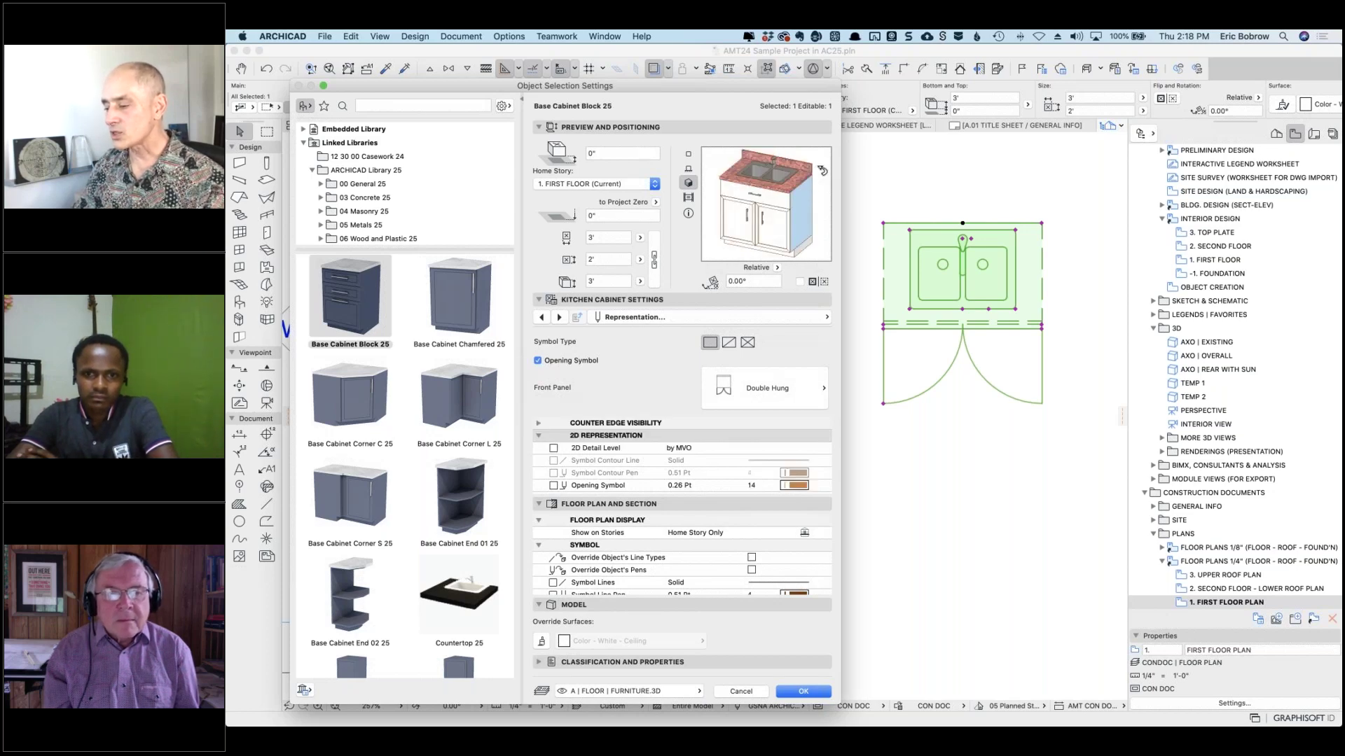
left_click(688, 319)
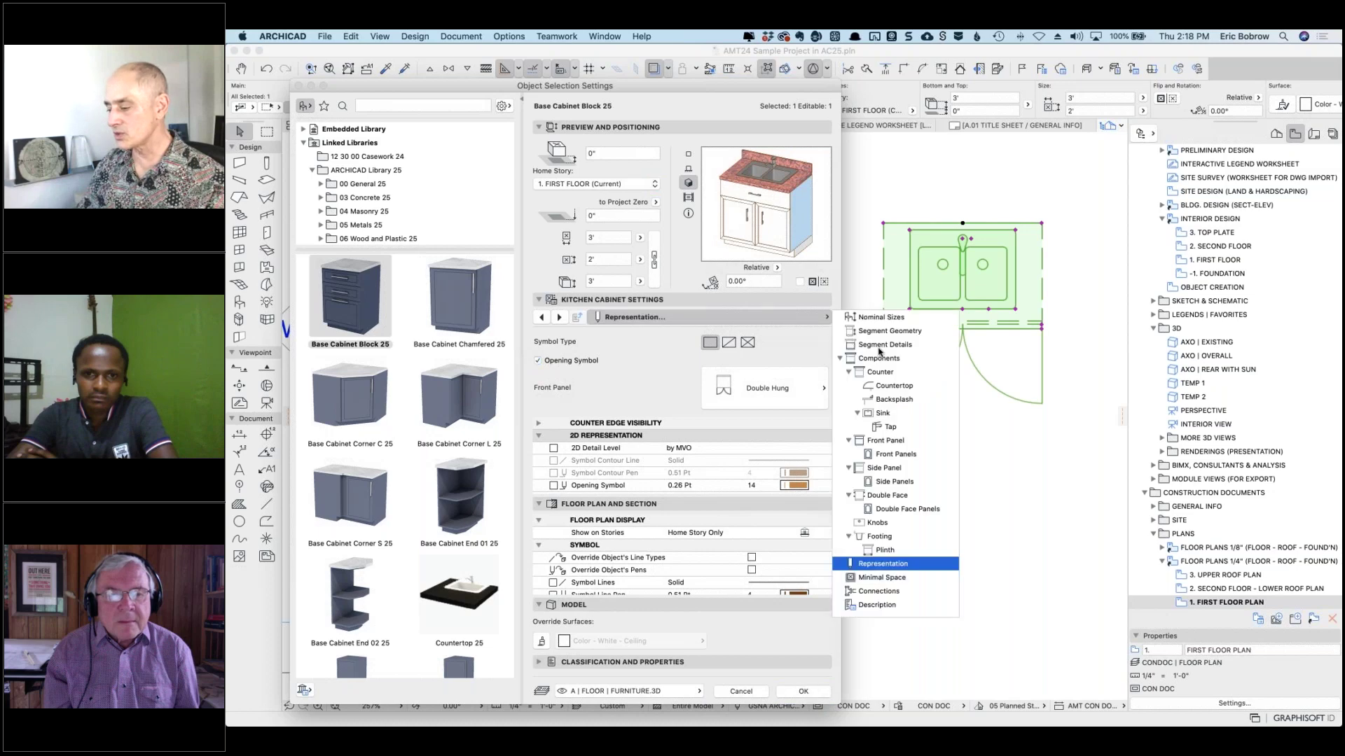